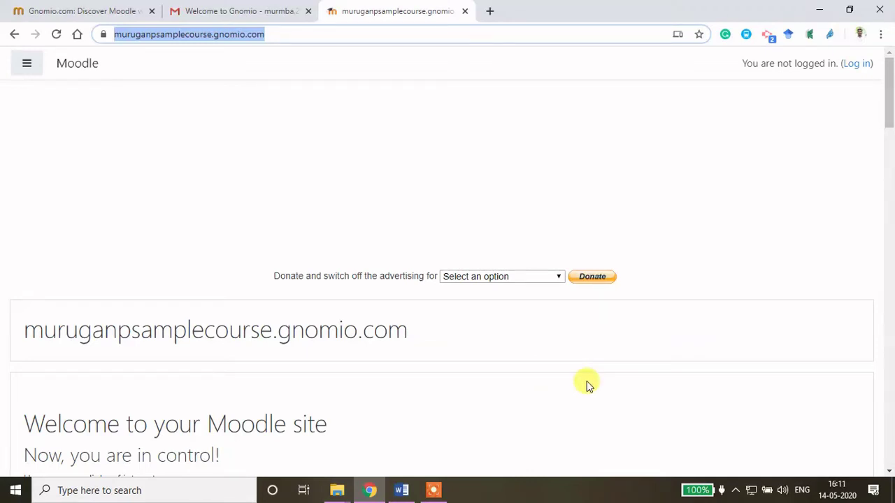
Step: Log in to the Moodle site as admin with the saved credentials
left_click(285, 35)
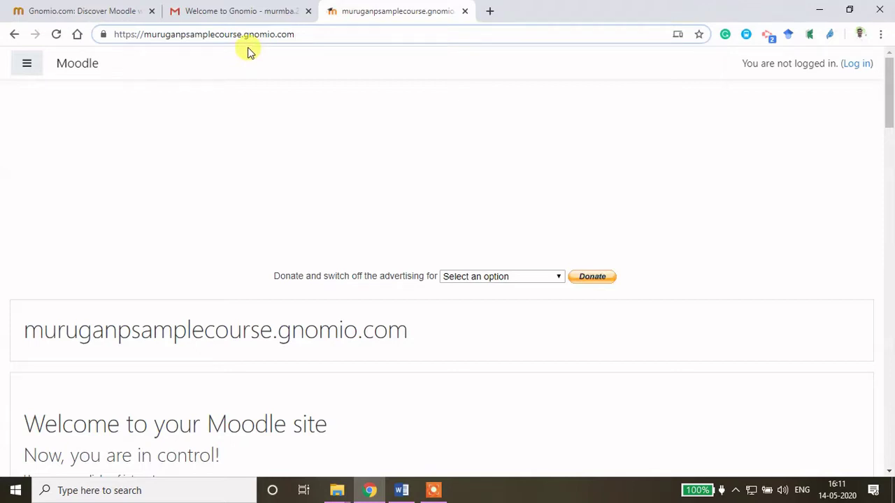
scroll(251, 52, "down", 1)
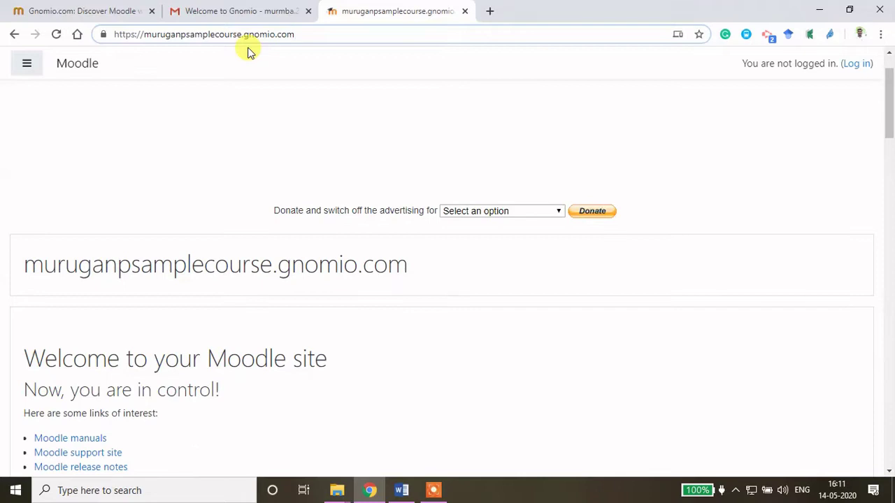
scroll(254, 83, "up", 1)
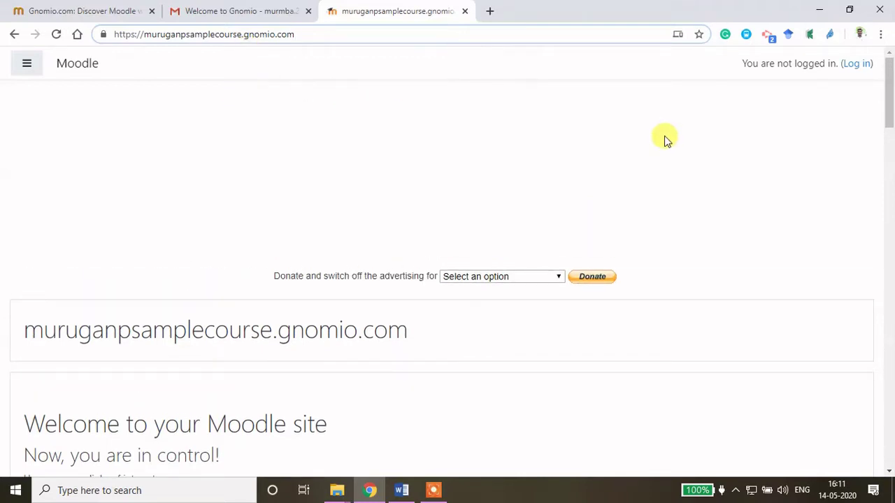
left_click(860, 64)
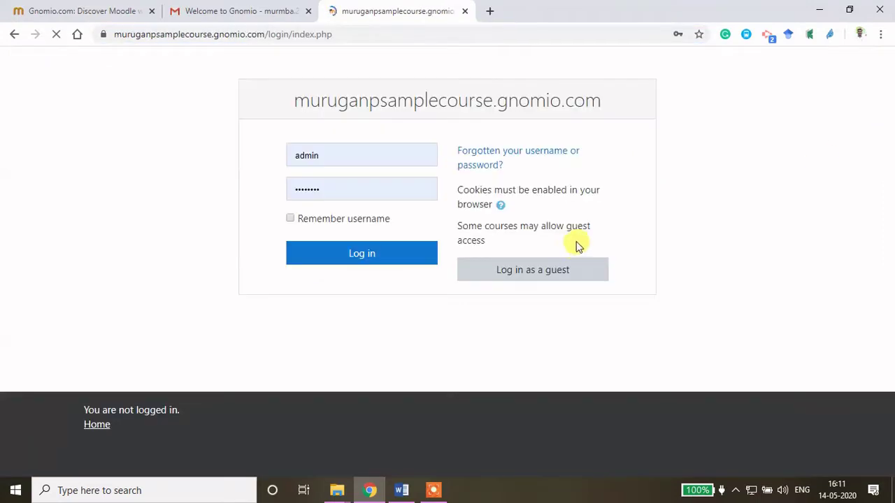
left_click(372, 258)
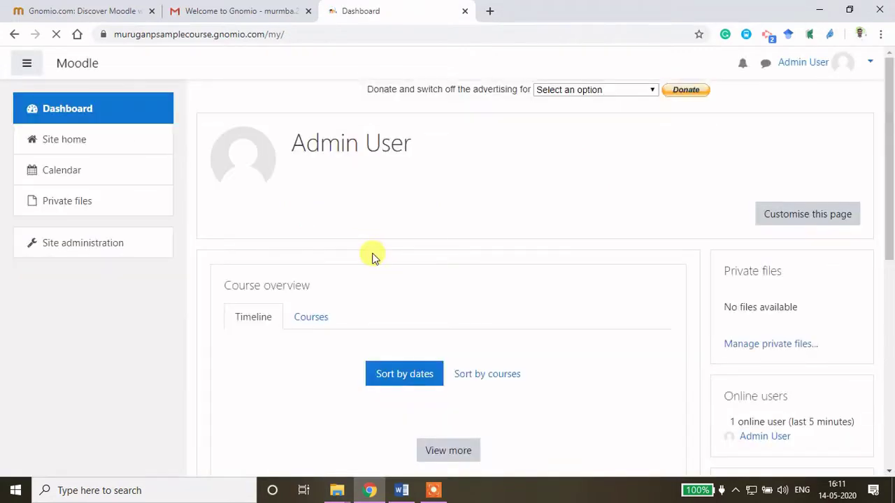
Step: Open the Human Resource Analytics course from the available courses on the site home page
left_click(68, 143)
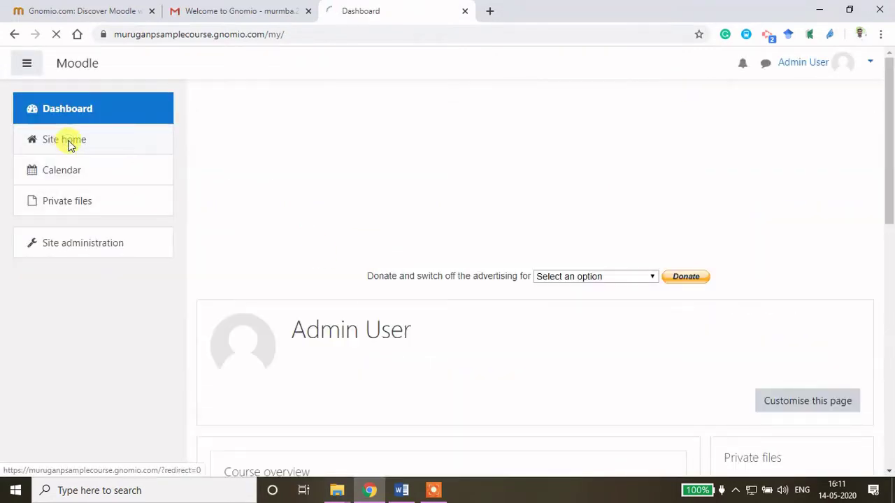
scroll(428, 316, "down", 5)
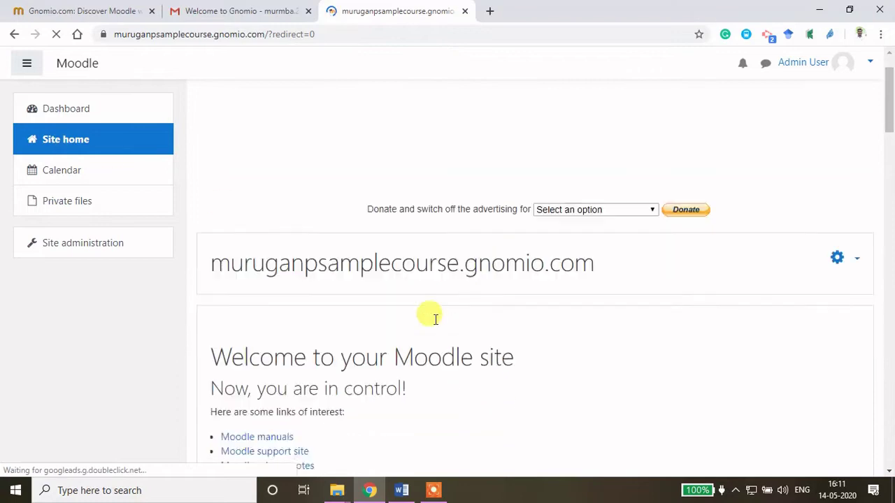
scroll(433, 320, "down", 4)
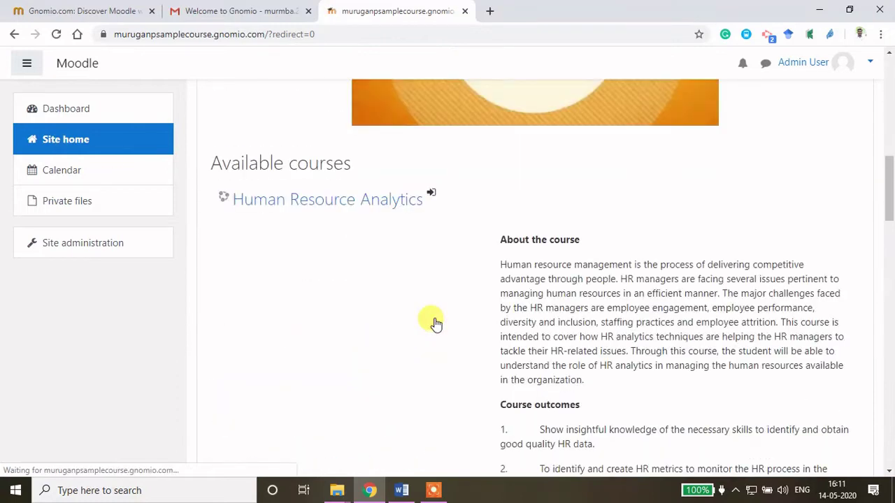
left_click(353, 209)
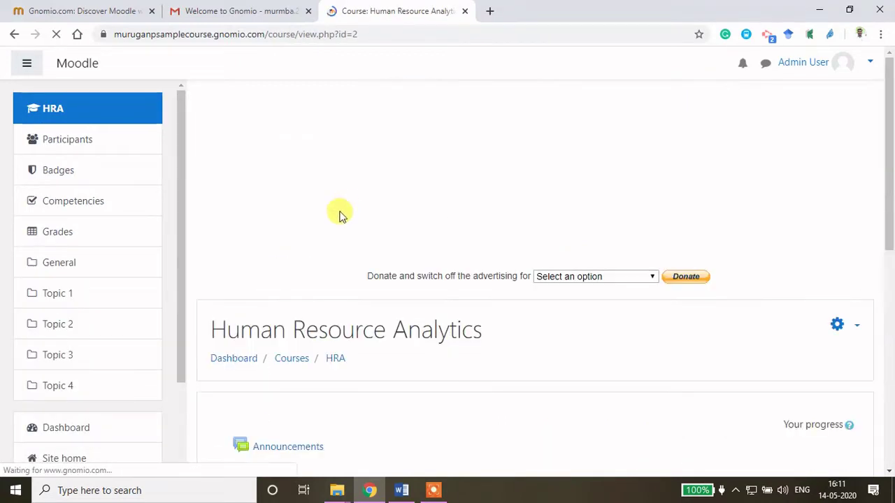
Step: Turn editing on for the Human Resource Analytics course
scroll(566, 303, "down", 3)
scroll(566, 303, "down", 1)
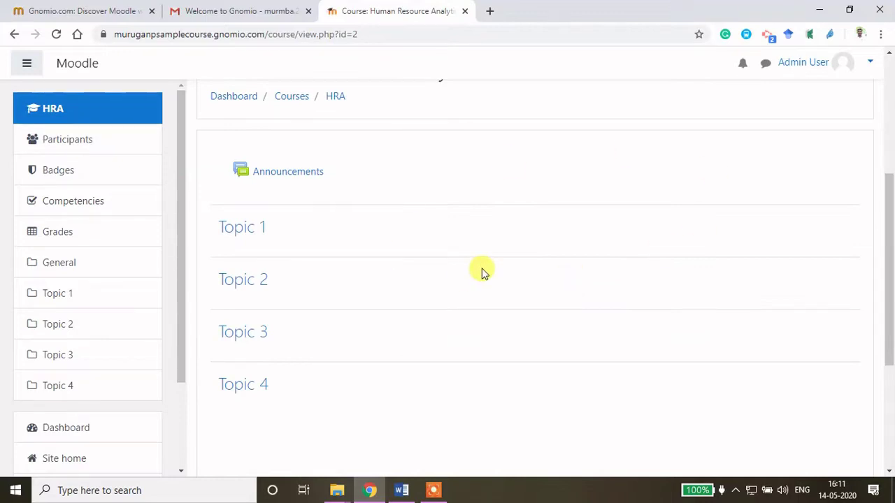
scroll(482, 272, "up", 2)
scroll(352, 245, "down", 2)
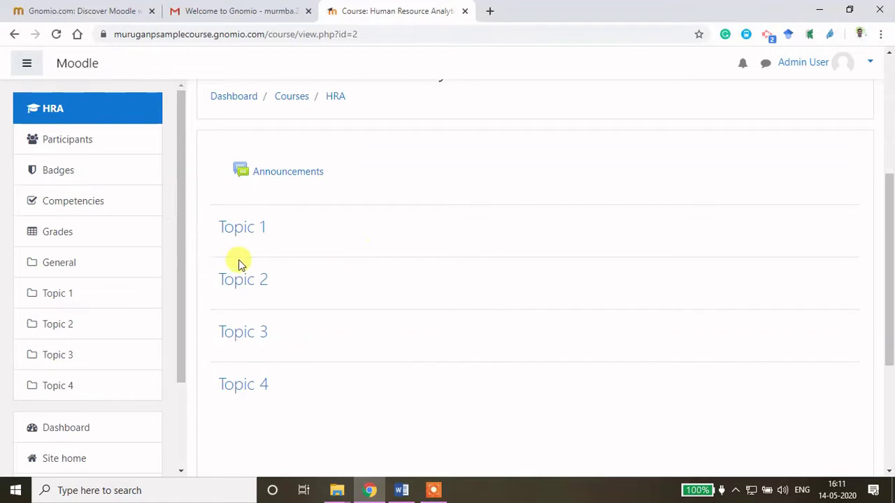
scroll(821, 279, "up", 2)
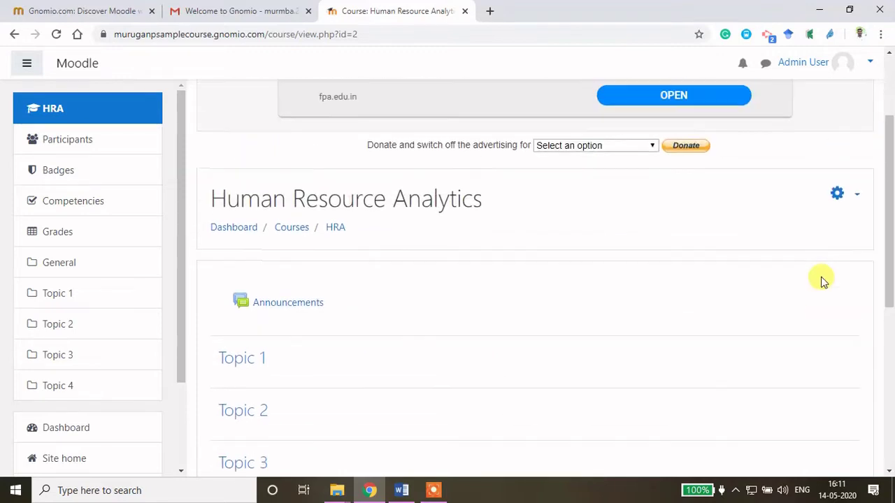
left_click(857, 196)
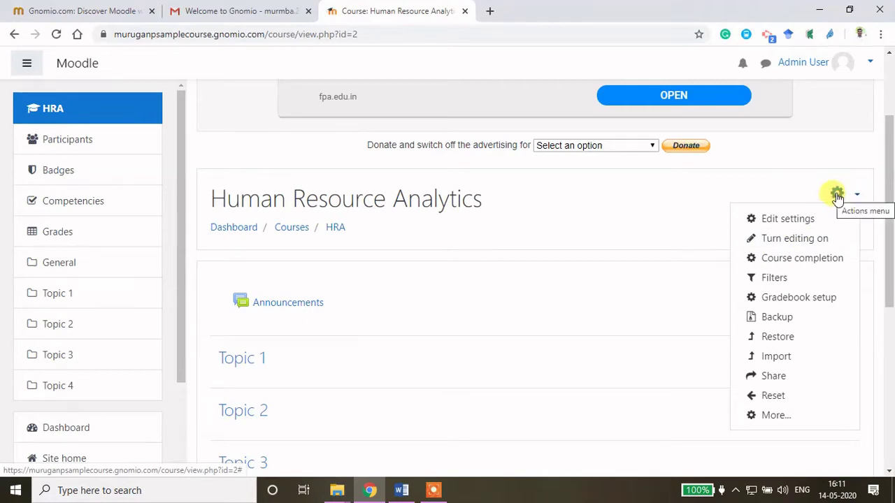
left_click(809, 243)
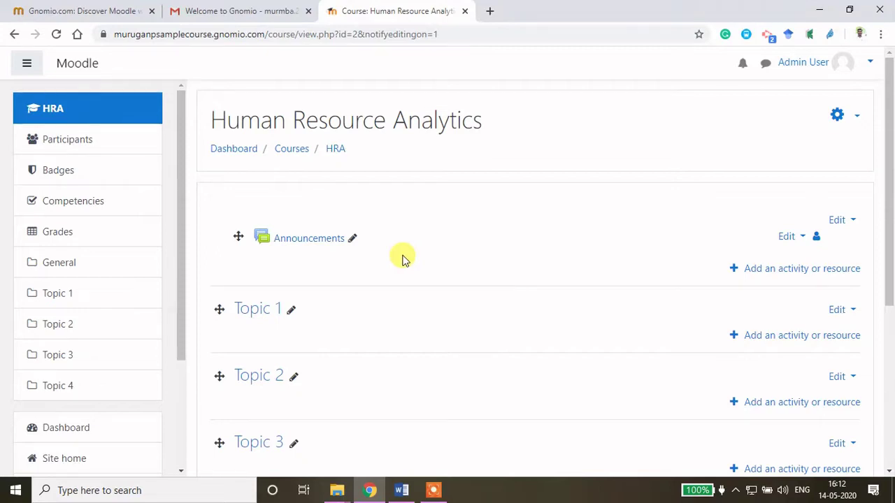
Step: Rename the Topic 1 section as "Course Plan"
scroll(294, 319, "down", 1)
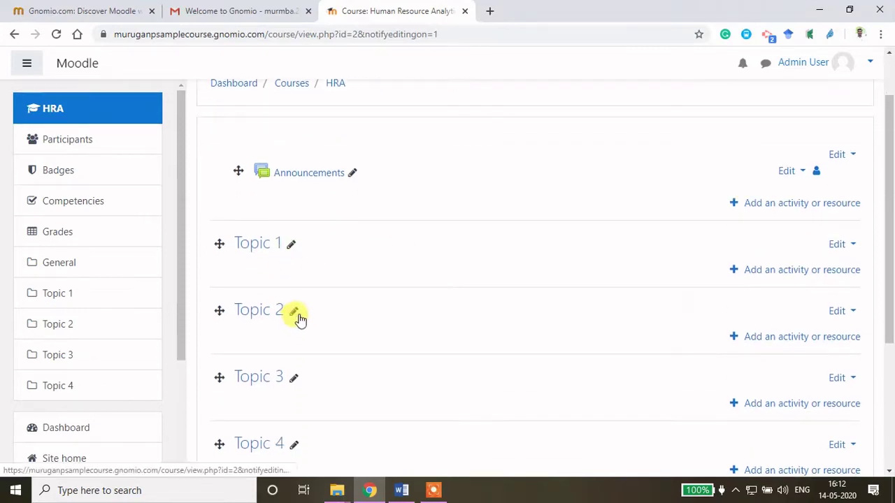
left_click(291, 247)
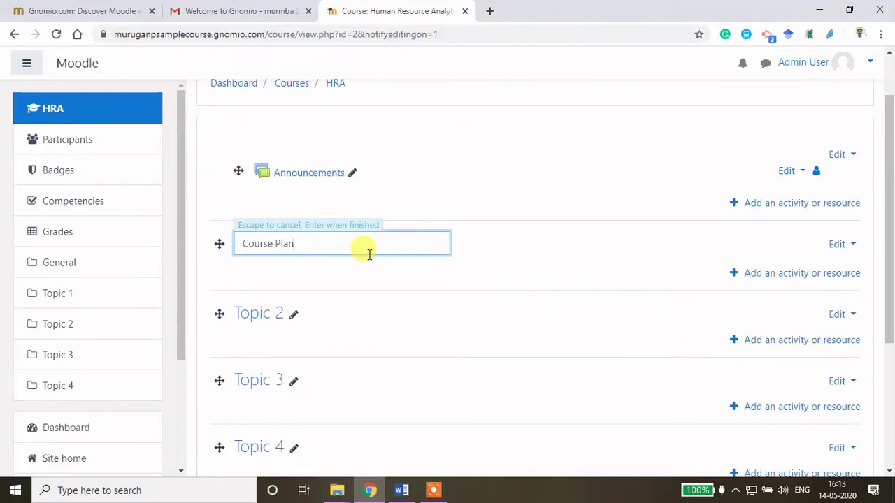
key("Escape")
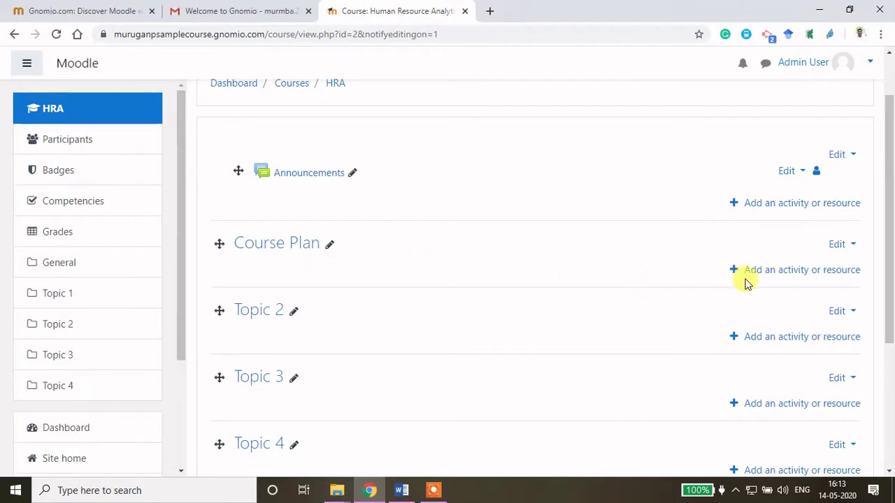
Step: Add a new File resource to the Course Plan section
left_click(774, 272)
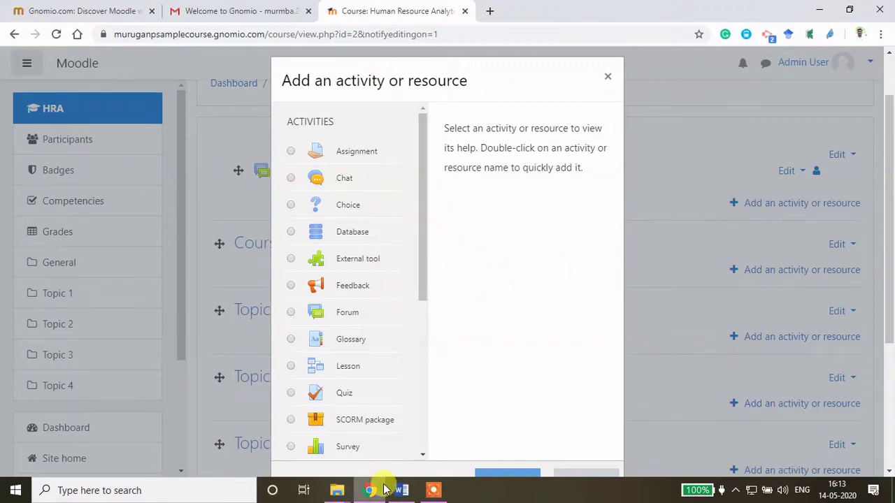
left_click_drag(422, 185, 420, 353)
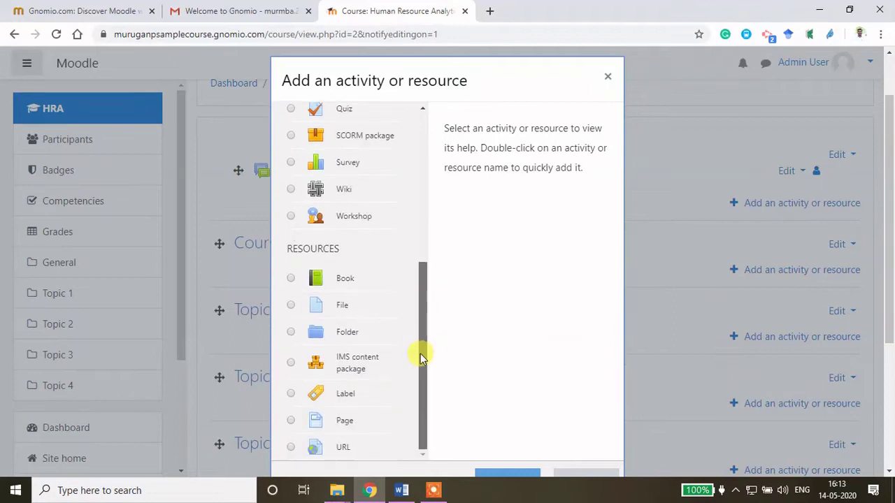
left_click(292, 309)
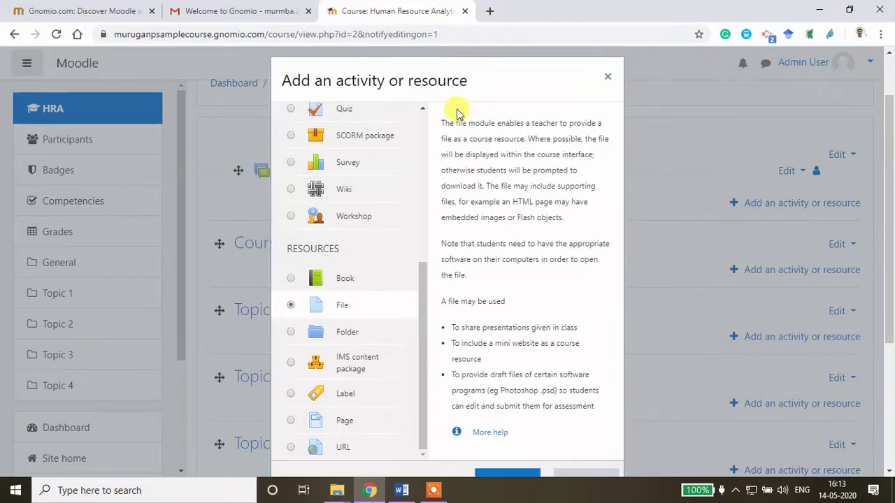
left_click_drag(425, 78, 409, 51)
left_click(490, 452)
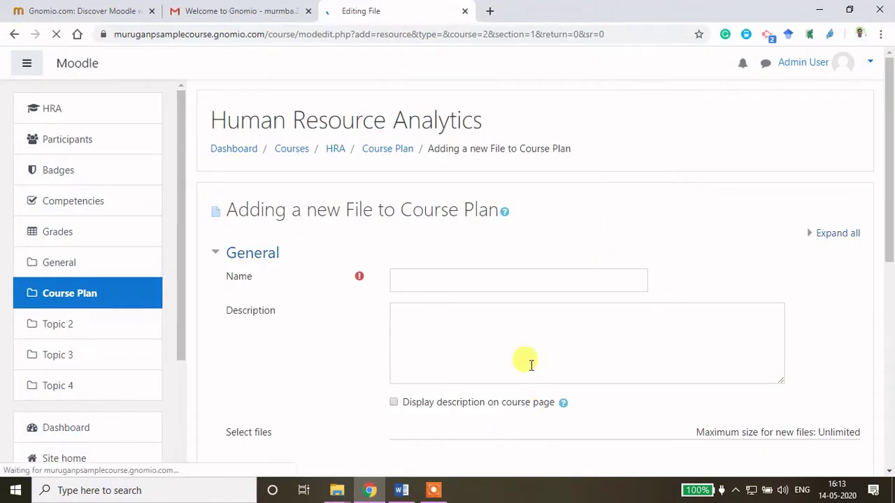
Step: Name the new file resource "Course Plan" and leave its description empty
scroll(530, 362, "down", 2)
left_click(416, 157)
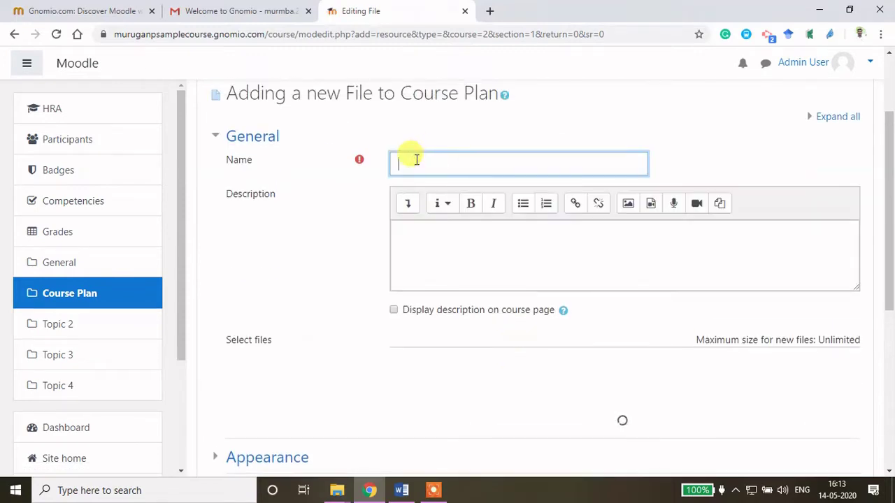
type("Course ")
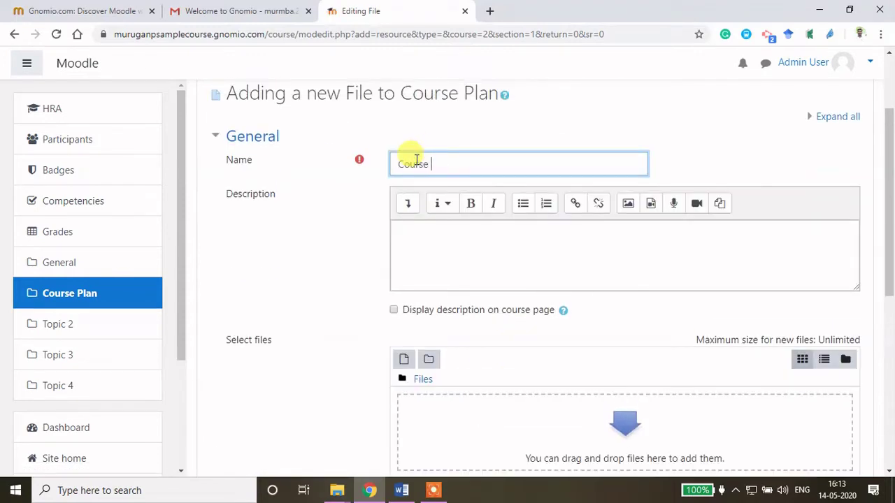
type("Plan")
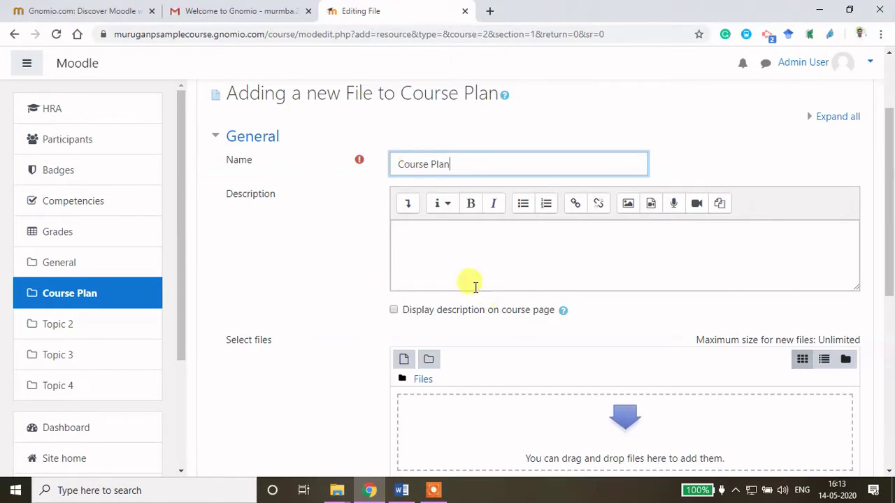
left_click(455, 250)
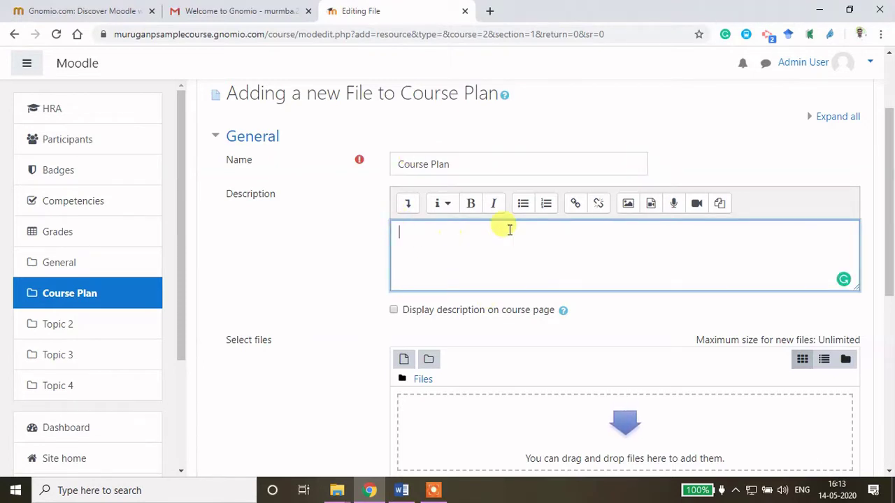
Step: Start adding a file to the resource by upload and open the computer's file browser
scroll(511, 262, "down", 1)
scroll(511, 262, "down", 3)
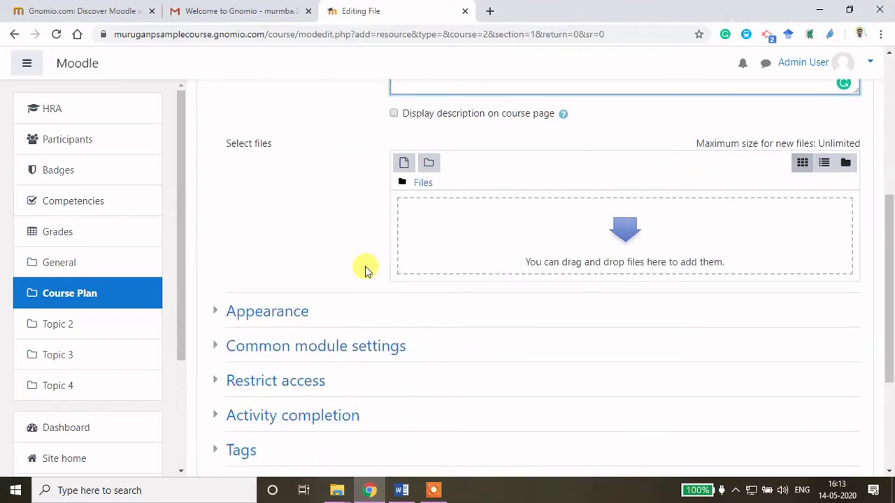
left_click(403, 167)
left_click(250, 194)
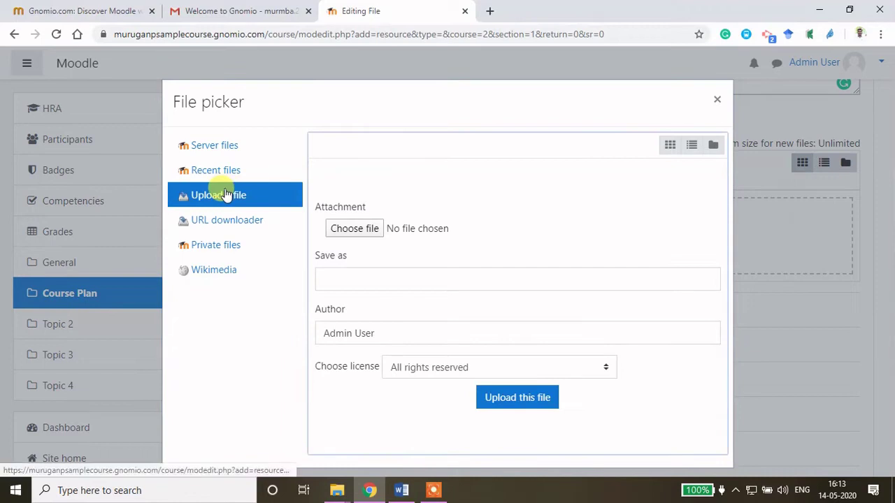
left_click(385, 228)
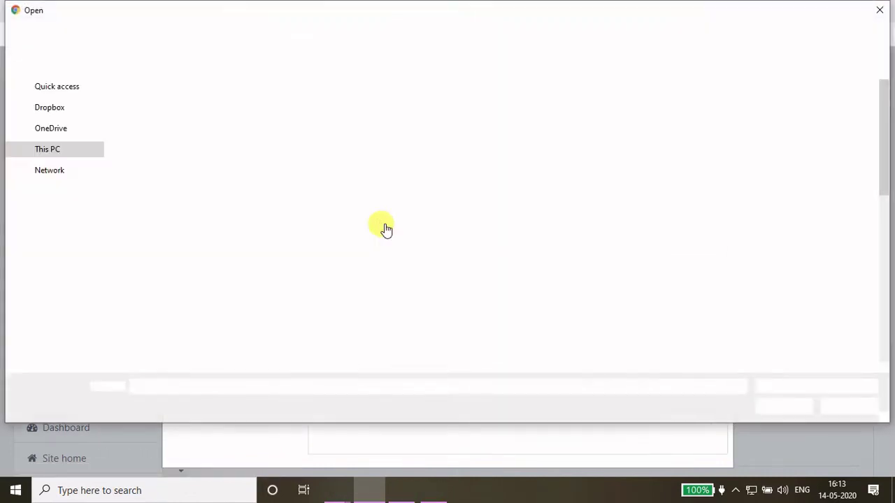
Step: Choose HR Analytics.pdf from HCU > Subjects > July to Dec 2019 > HR analytics > for print on drive D and upload it
left_click(81, 345)
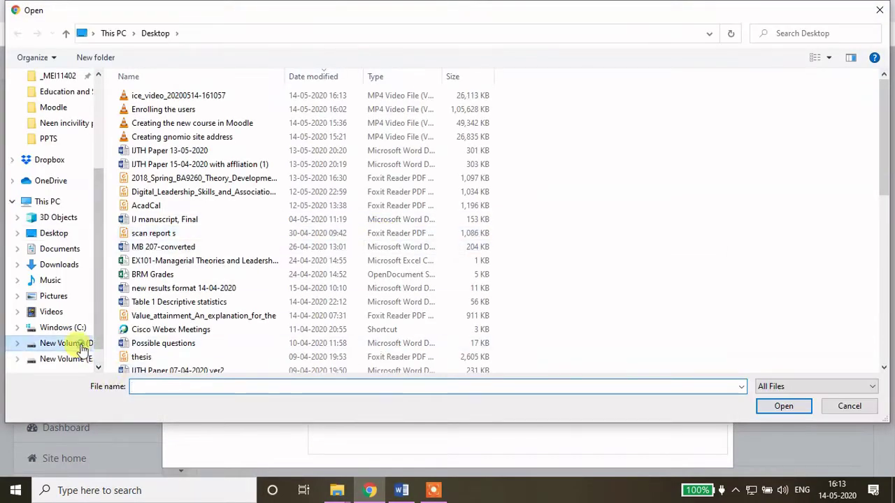
double_click(168, 137)
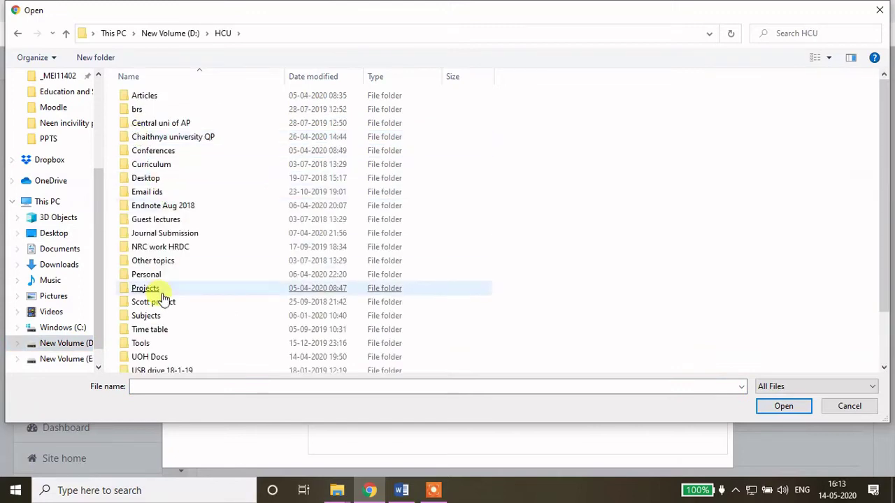
double_click(148, 315)
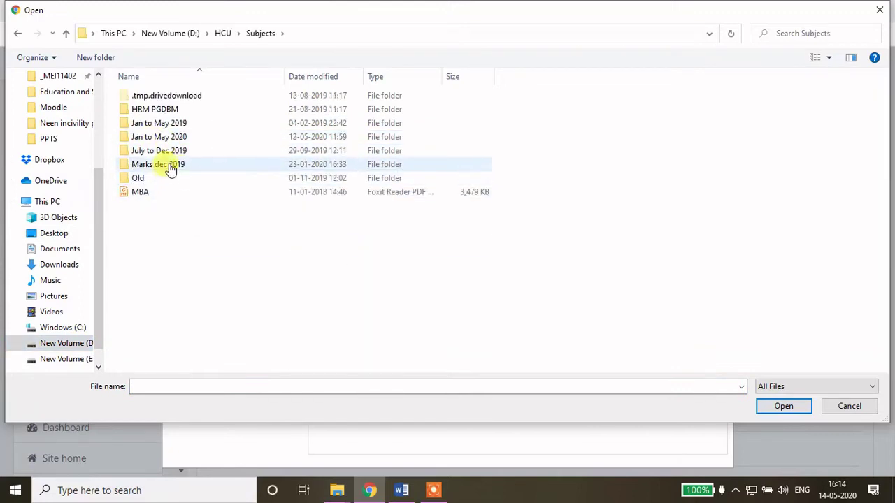
double_click(175, 151)
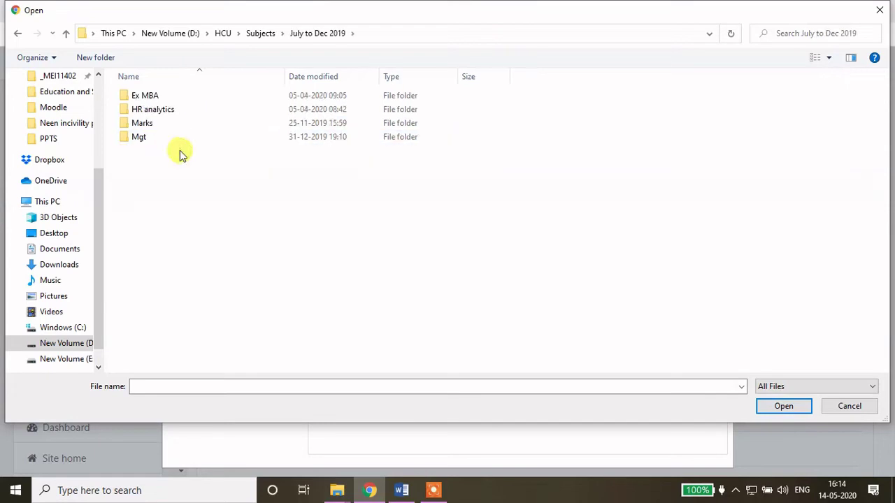
double_click(151, 111)
double_click(140, 94)
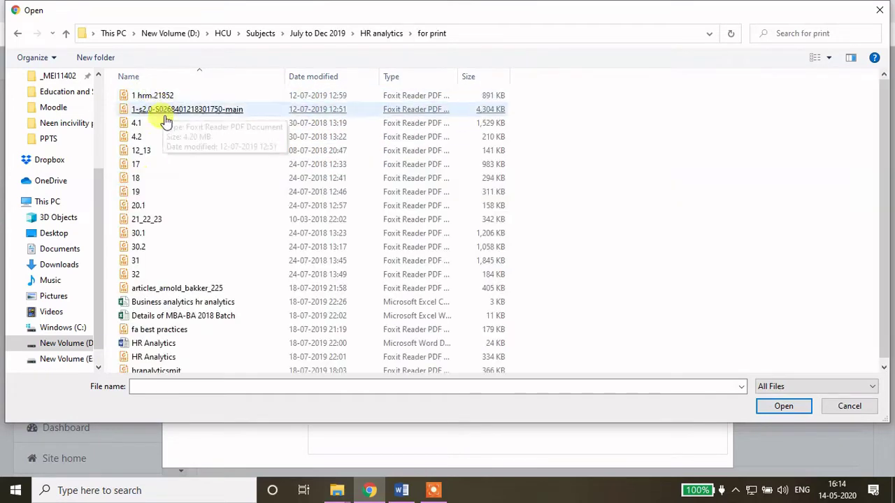
double_click(154, 357)
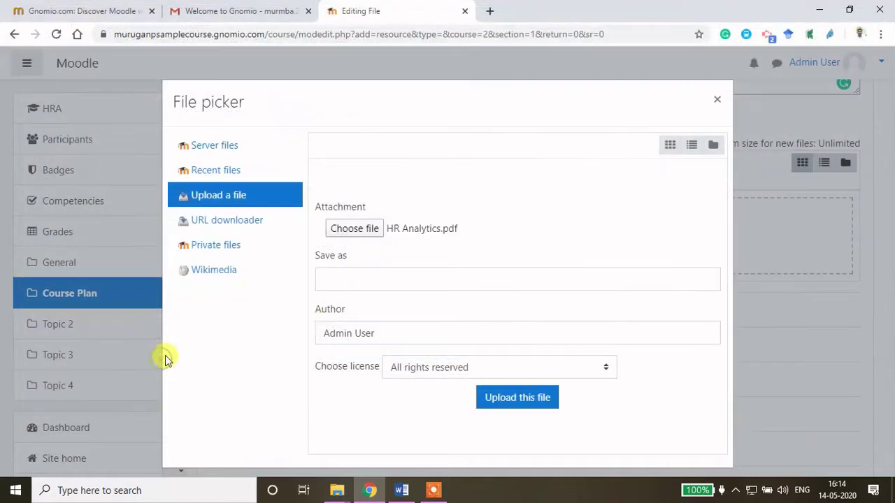
left_click(519, 397)
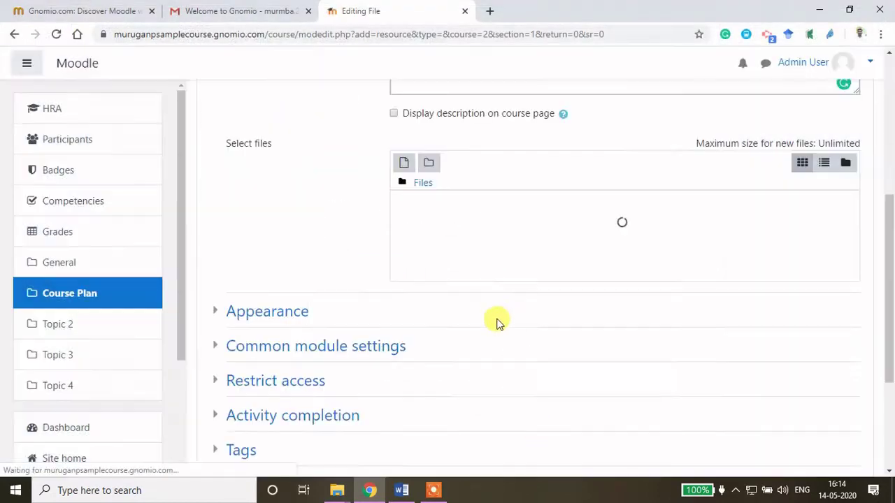
Step: Save the Course Plan file resource with its uploaded PDF, return to the course page and review its sections
scroll(433, 260, "down", 3)
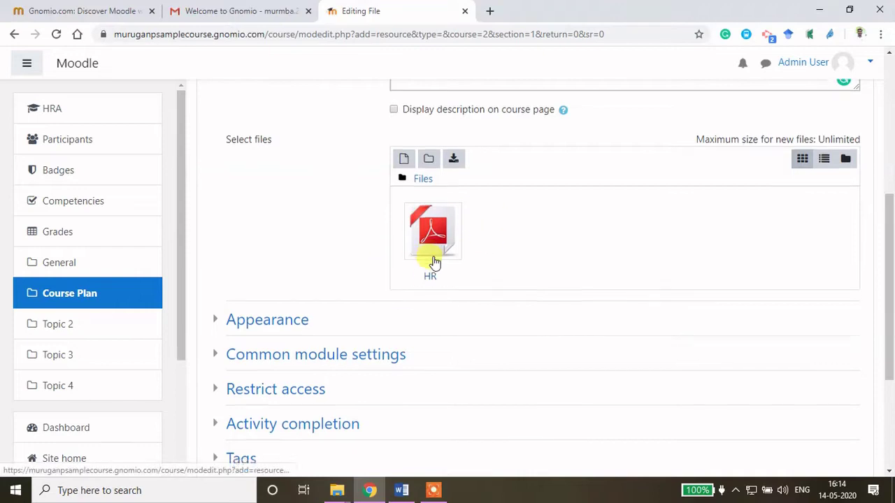
left_click(469, 341)
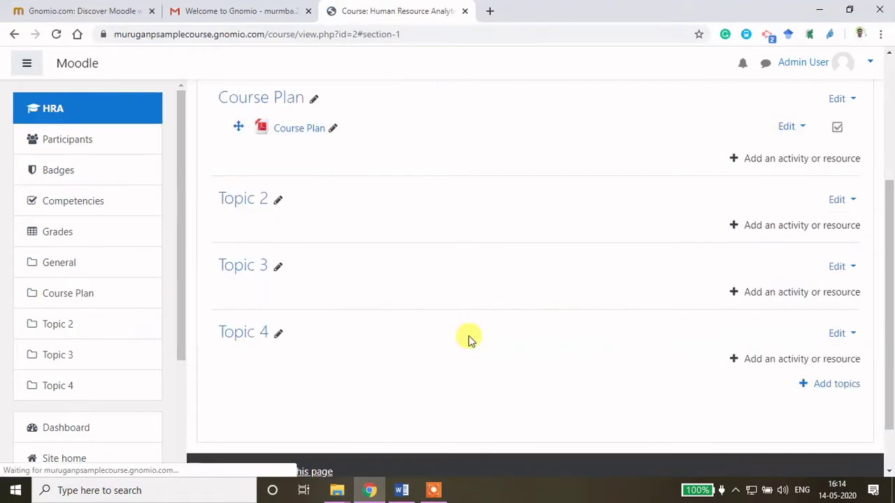
scroll(479, 299, "up", 2)
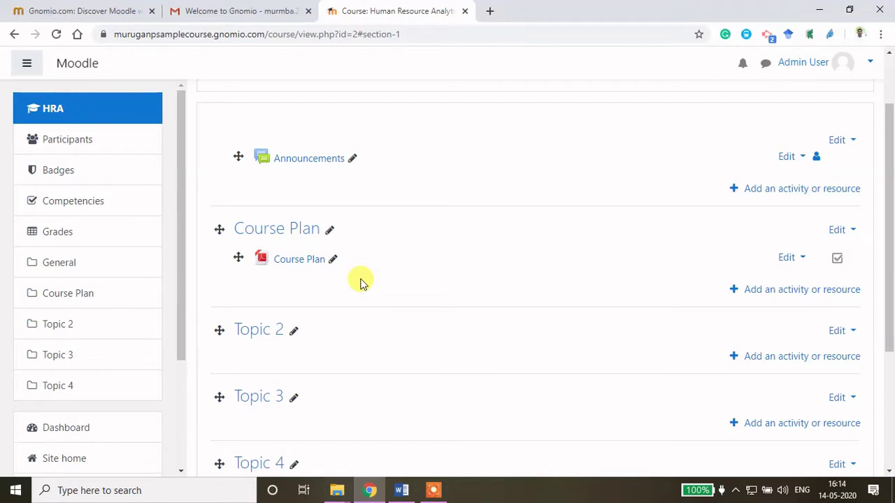
scroll(371, 296, "down", 1)
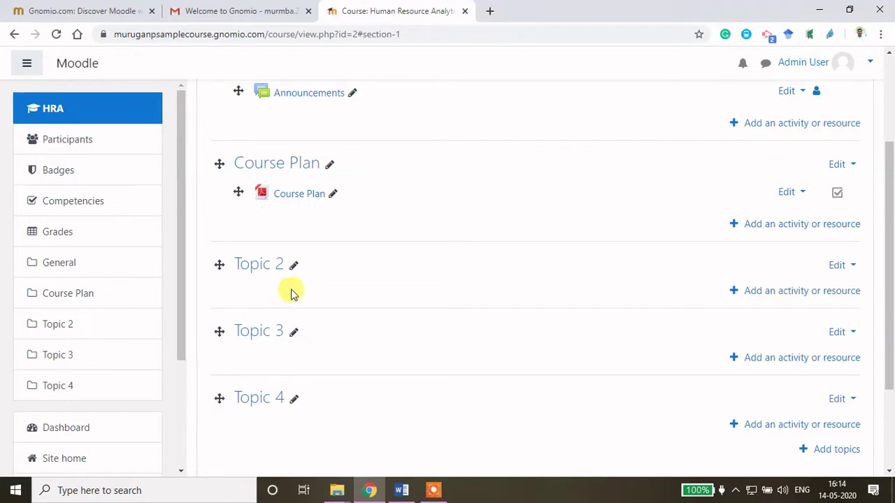
scroll(336, 287, "up", 2)
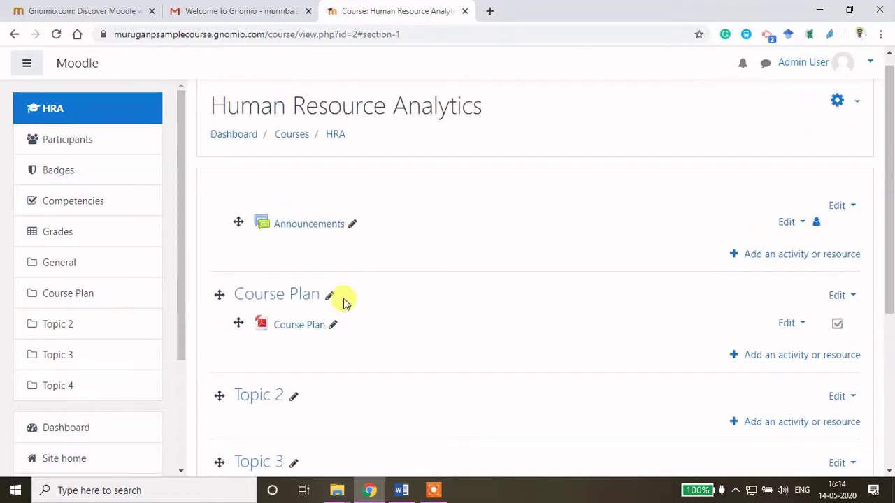
scroll(343, 302, "down", 2)
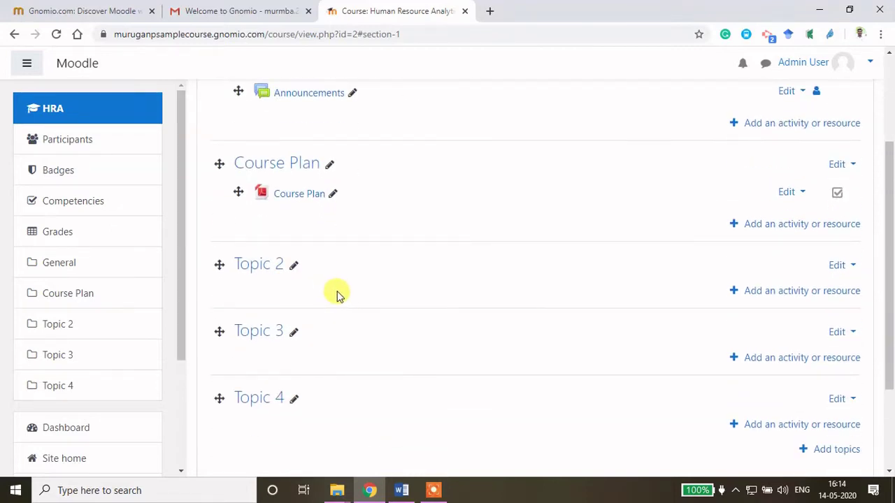
Step: Switch to the HR Analytics document in Word and copy the "Session 1" heading together with its line "Introduction to the course"
left_click(406, 493)
scroll(240, 297, "down", 2)
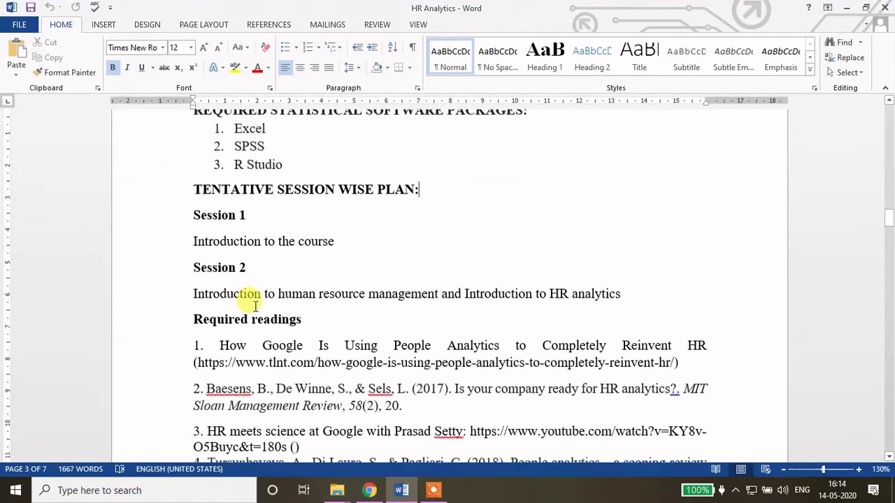
scroll(892, 206, "up", 5)
mouse_move(892, 206)
left_mouse_down()
mouse_move(891, 124)
mouse_move(888, 214)
left_mouse_up()
left_click(194, 150)
left_click_drag(195, 150, 342, 172)
key("ctrl+c")
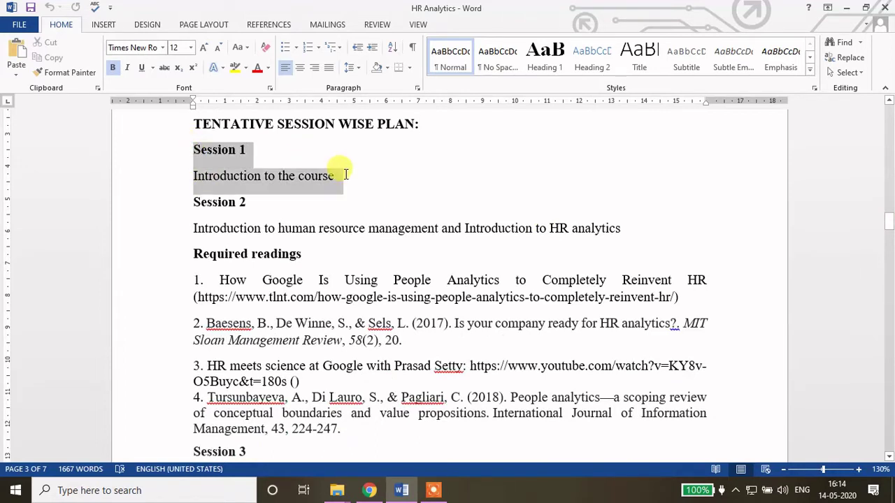
Step: Switch back to the Moodle course in Chrome and rename the Topic 2 section as "Session 1 Introduction to the course"
left_click(370, 488)
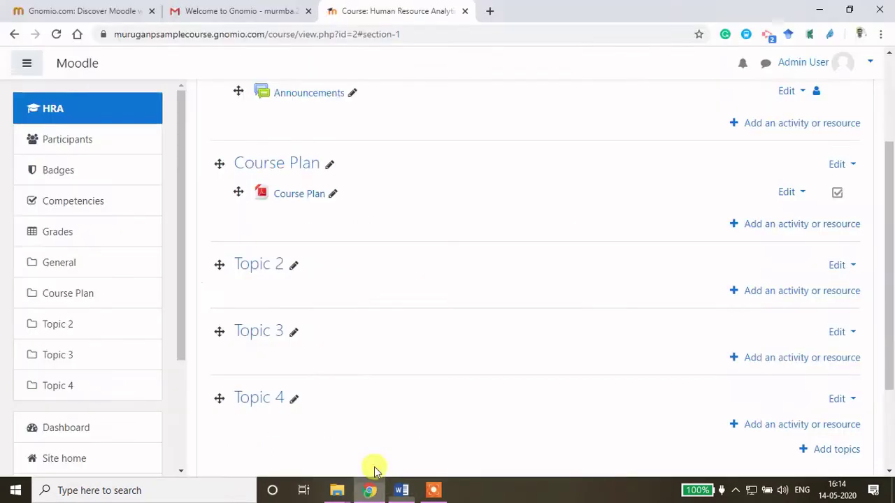
left_click(296, 268)
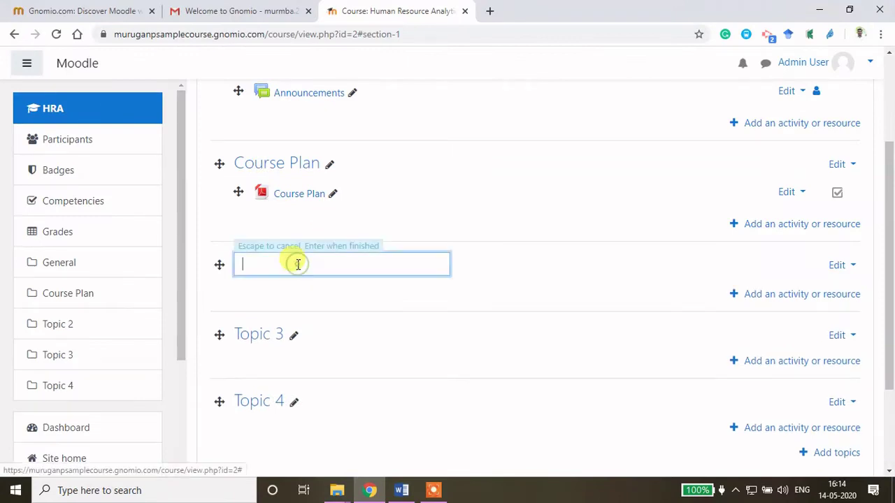
key("ctrl+v")
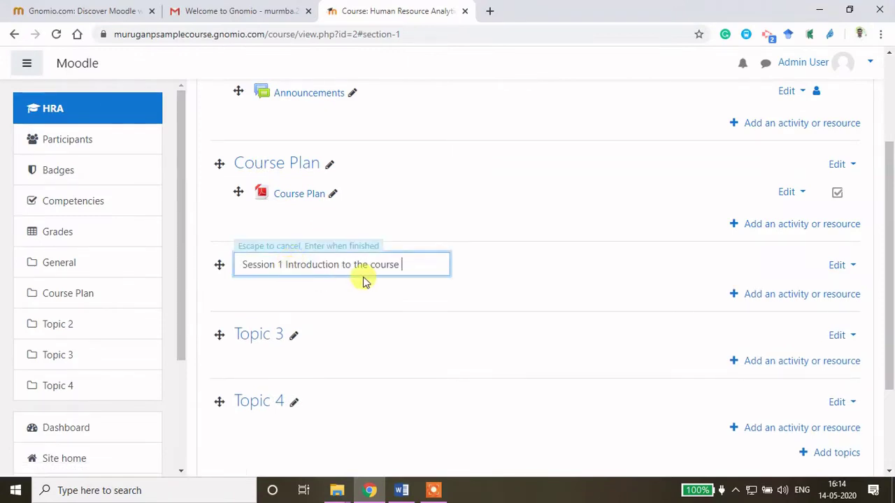
key("Return")
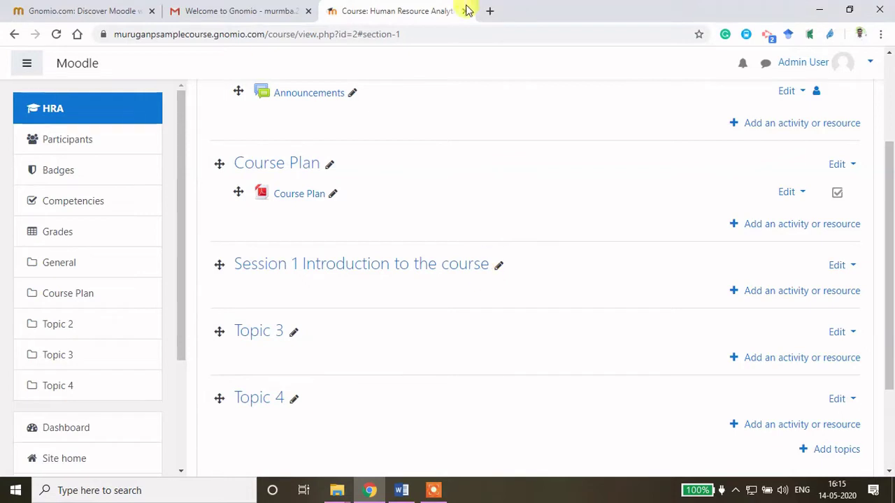
Step: Open YouTube in a new browser tab and search for "people analytics in google by prasad chetty"
left_click(490, 11)
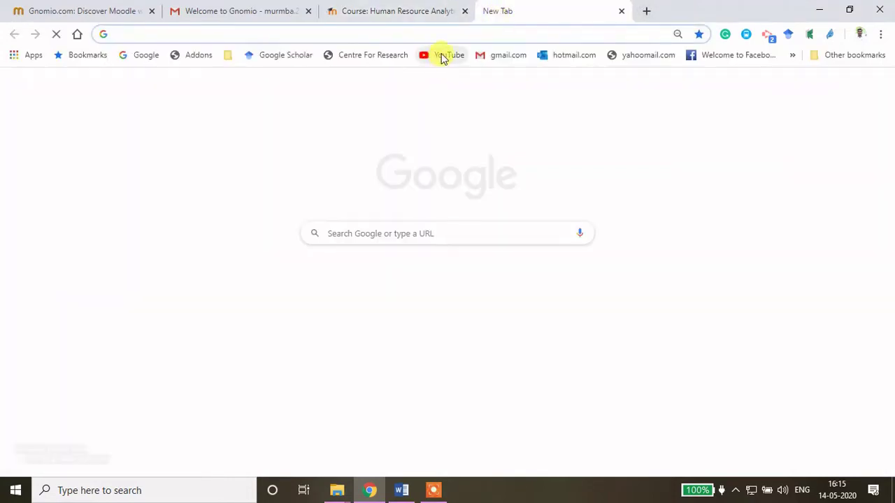
left_click(444, 55)
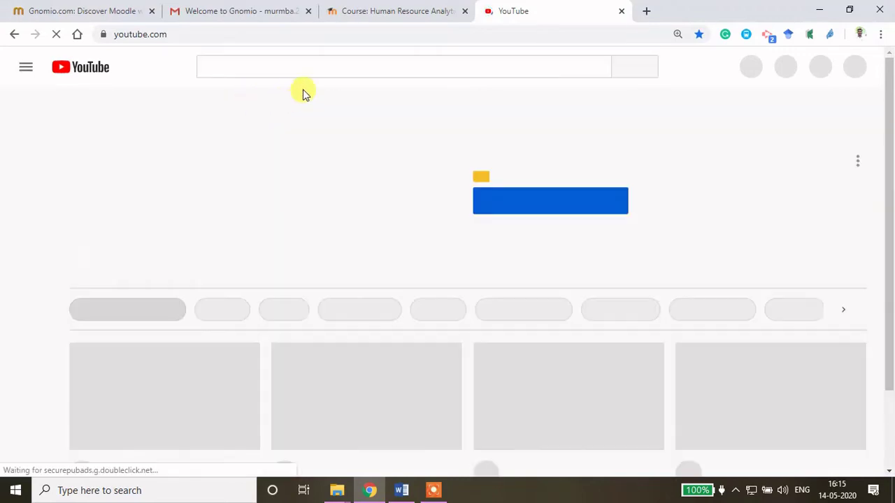
left_click(244, 65)
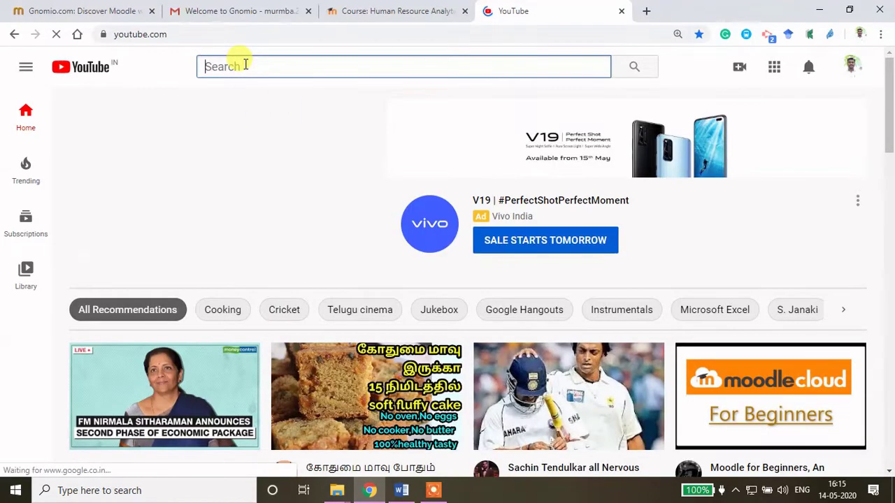
type("pras")
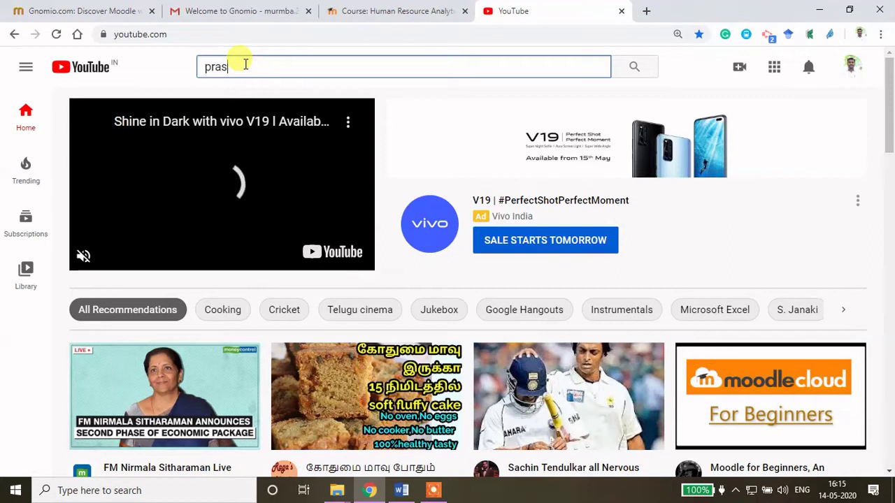
key("BackSpace")
key("BackSpace")
key("BackSpace")
key("BackSpace")
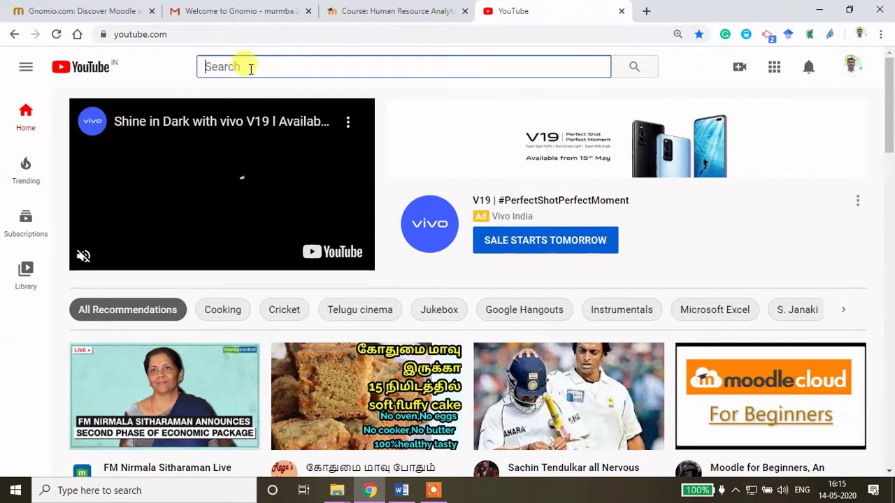
type("people")
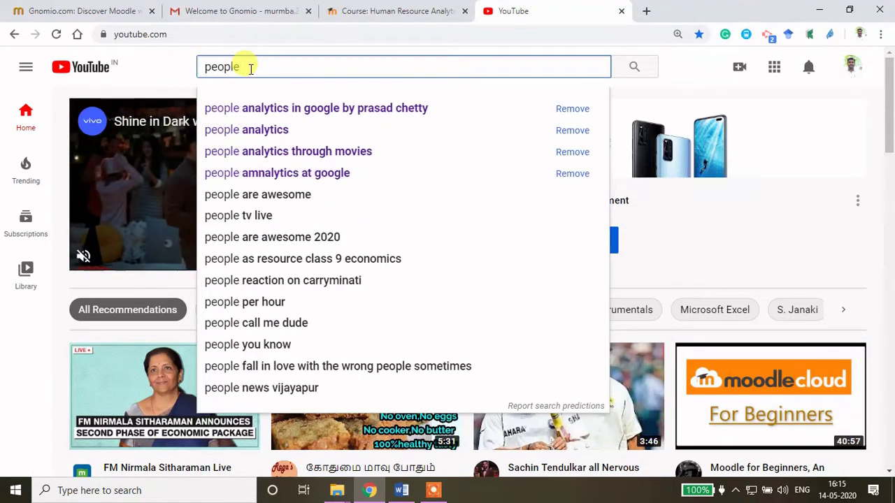
key("Down")
key("Return")
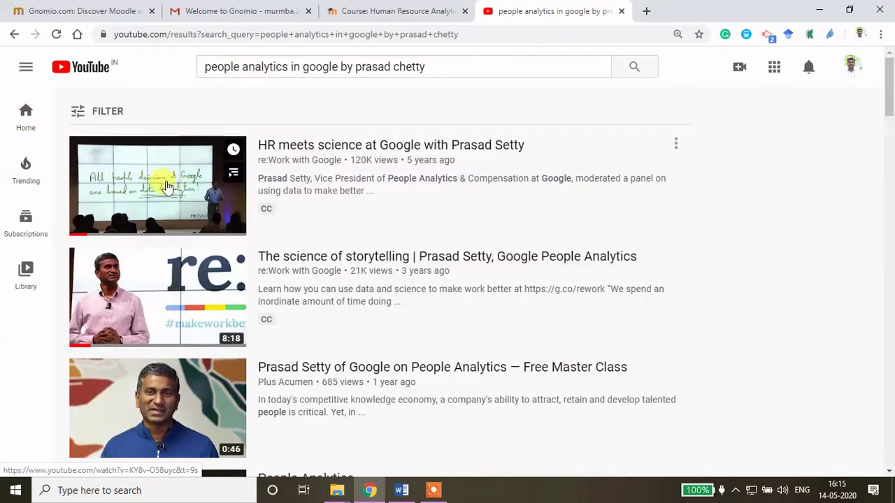
Step: Open the video "HR meets science at Google with Prasad Setty", pause it and select its web address for copying
left_click(175, 185)
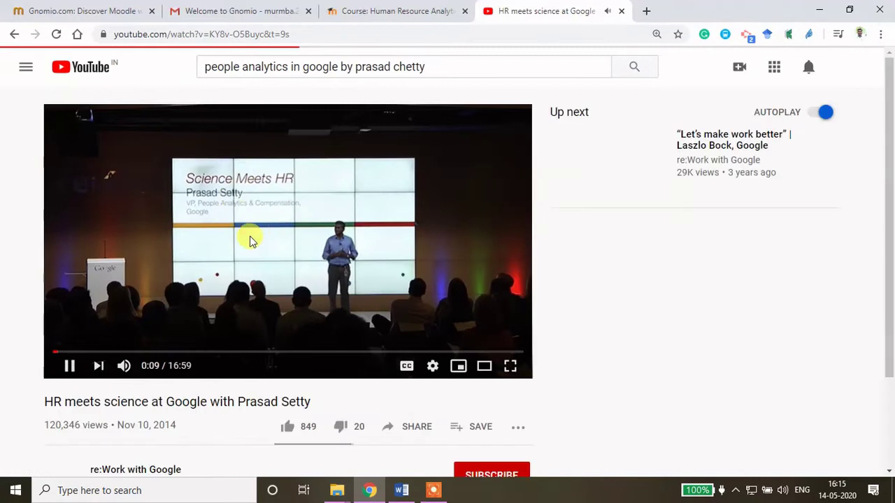
left_click(253, 236)
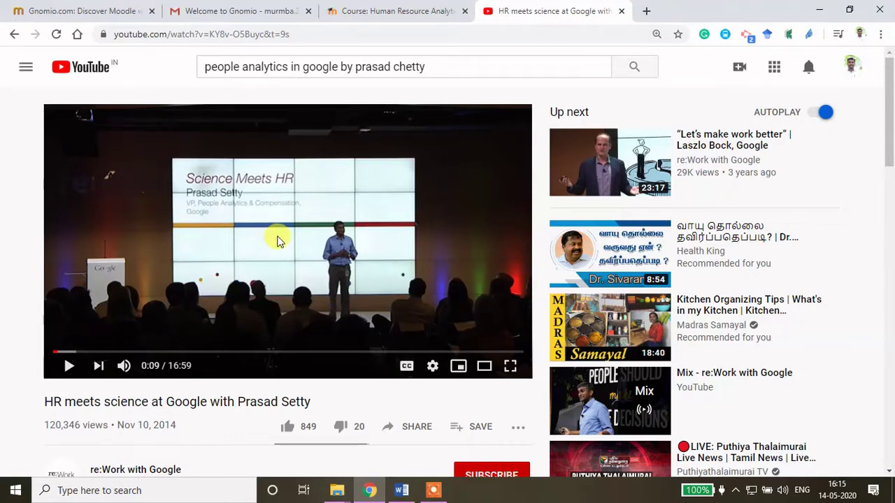
left_click(279, 34)
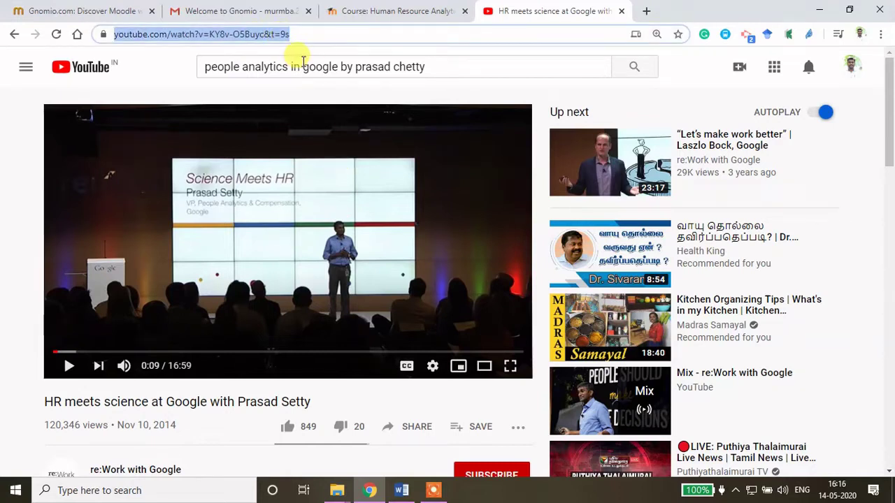
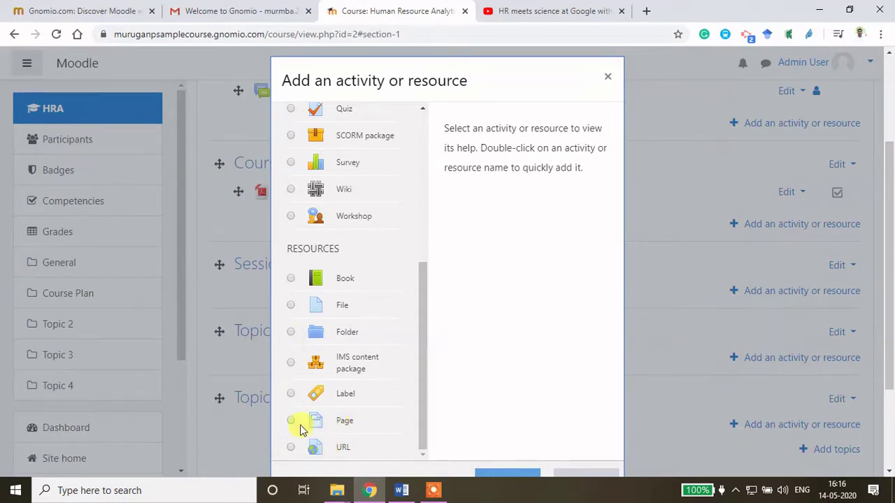
Step: Add a new URL resource to the "Session 1 Introduction to the course" section
left_click(291, 421)
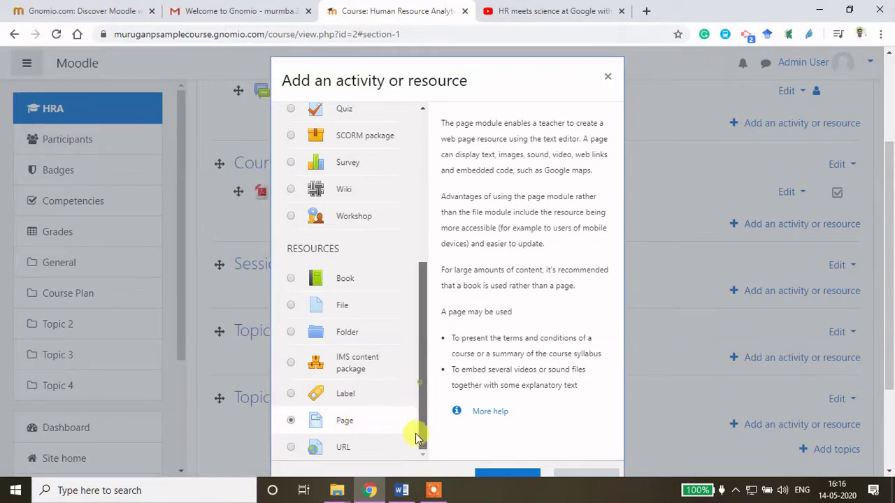
left_click(291, 447)
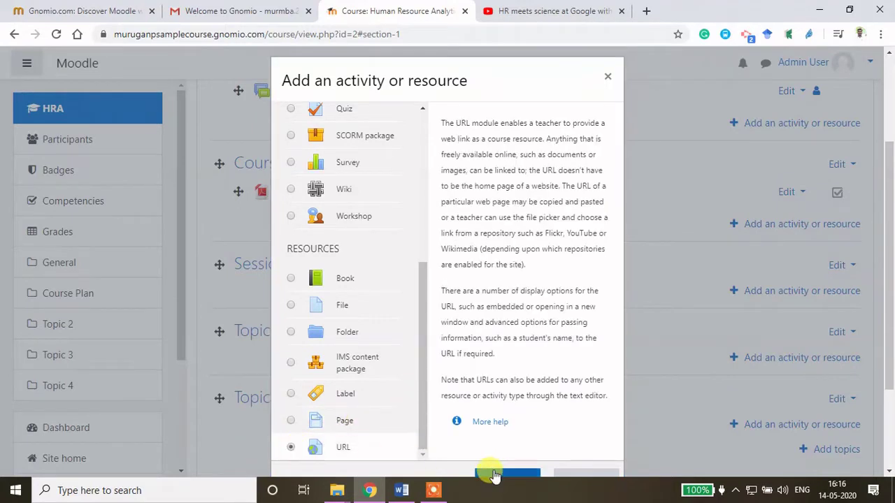
left_click(495, 475)
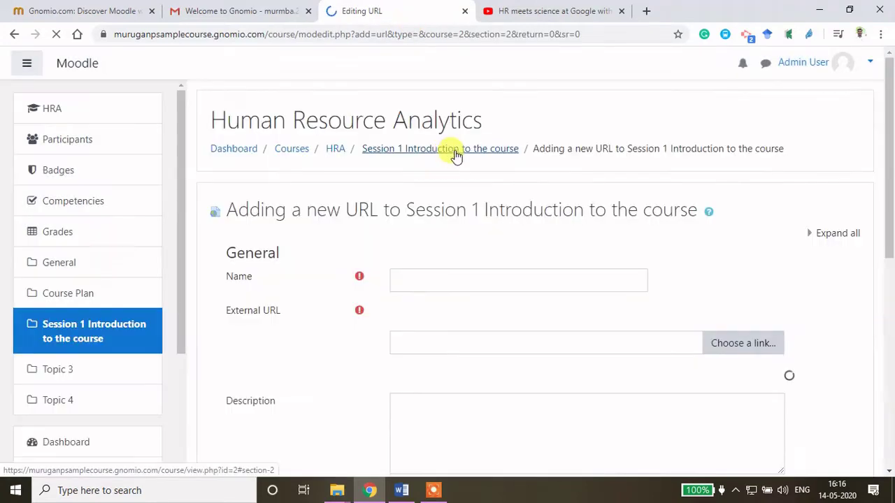
scroll(430, 288, "down", 2)
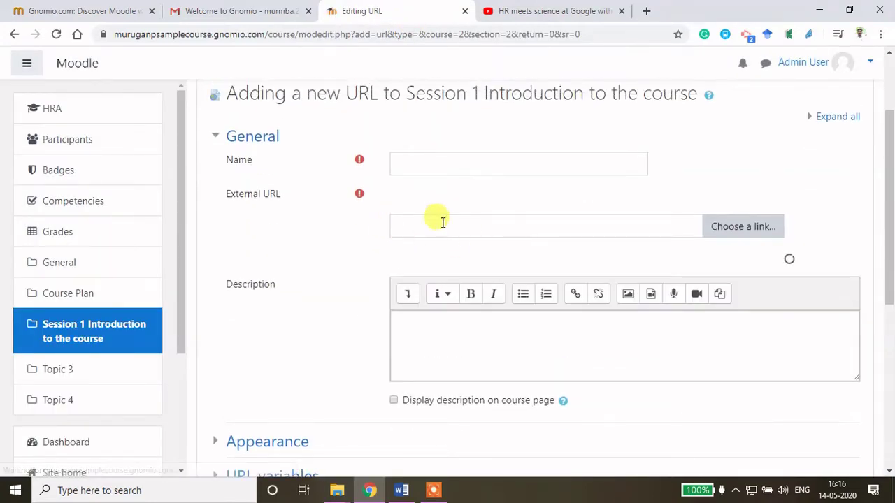
scroll(427, 243, "down", 4)
scroll(425, 241, "up", 2)
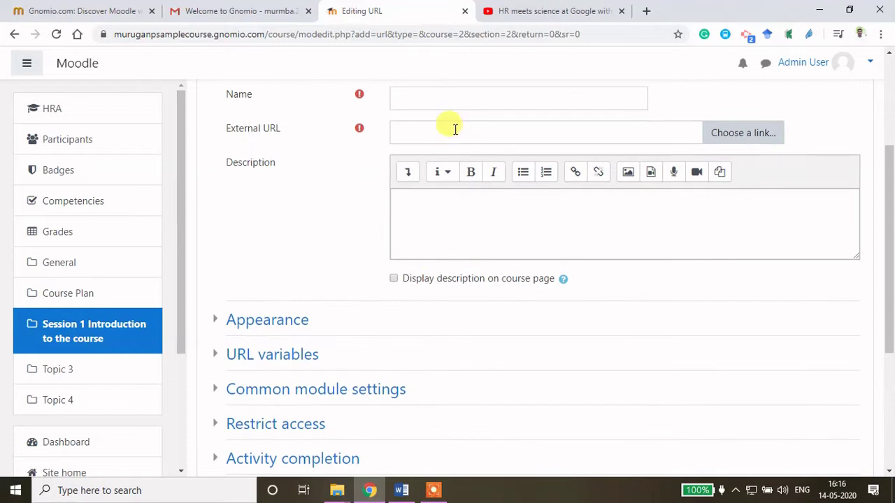
left_click(414, 134)
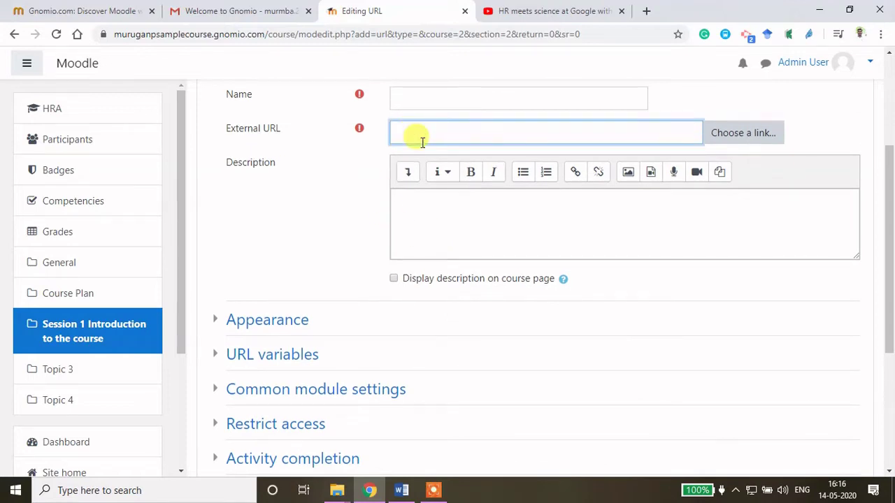
left_click(555, 7)
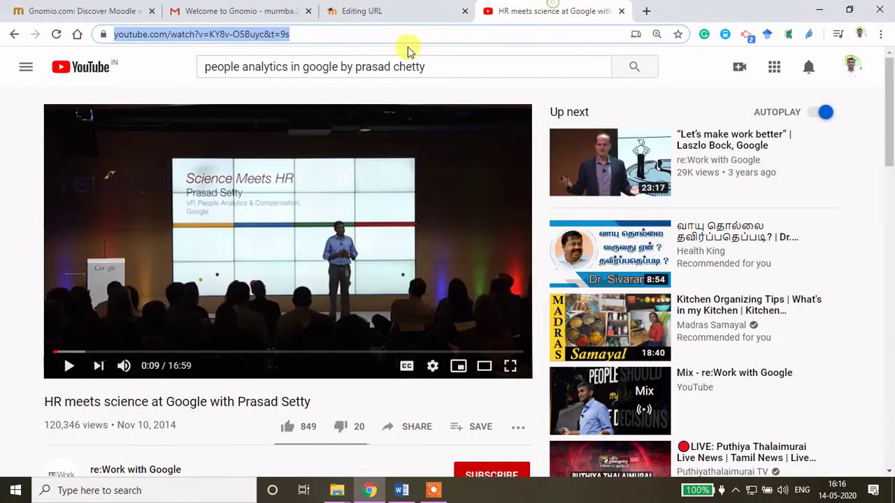
left_click(376, 7)
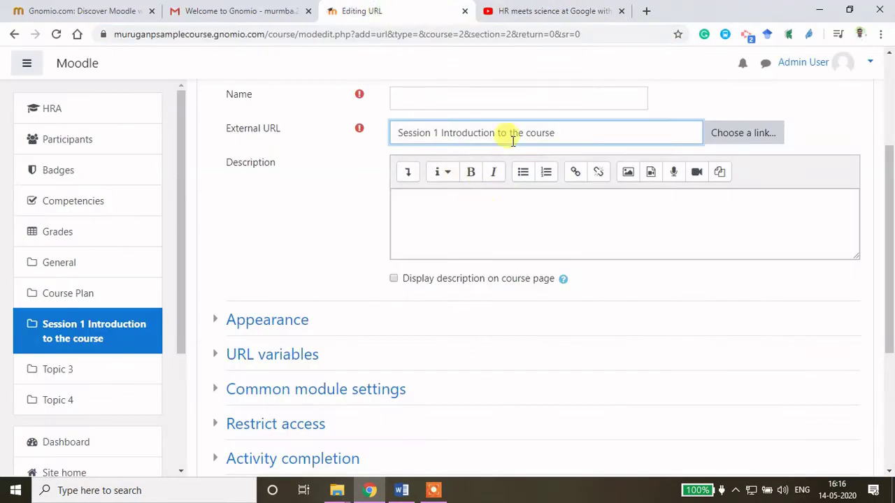
left_click_drag(557, 133, 343, 135)
type("https://www.youtube.com/watch?v=KY8v-O5Buyc&t=9s")
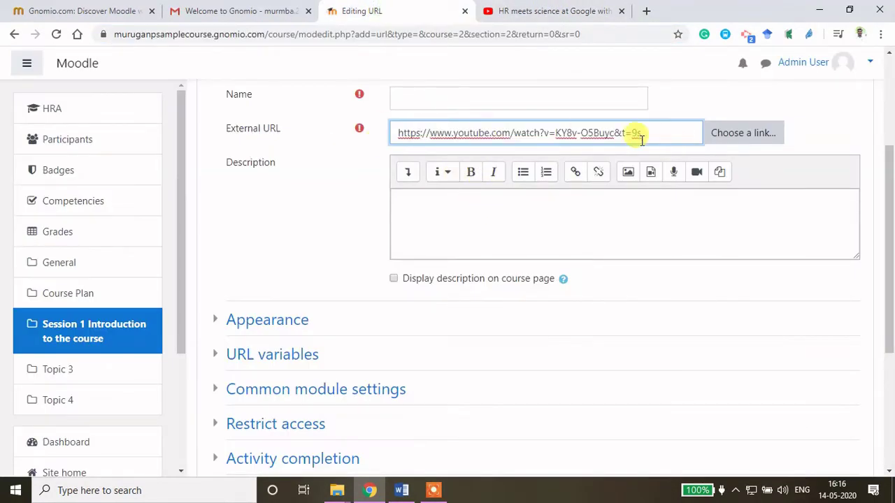
Step: Name the new URL resource "YouTube video resource"
scroll(531, 140, "up", 1)
left_click(400, 161)
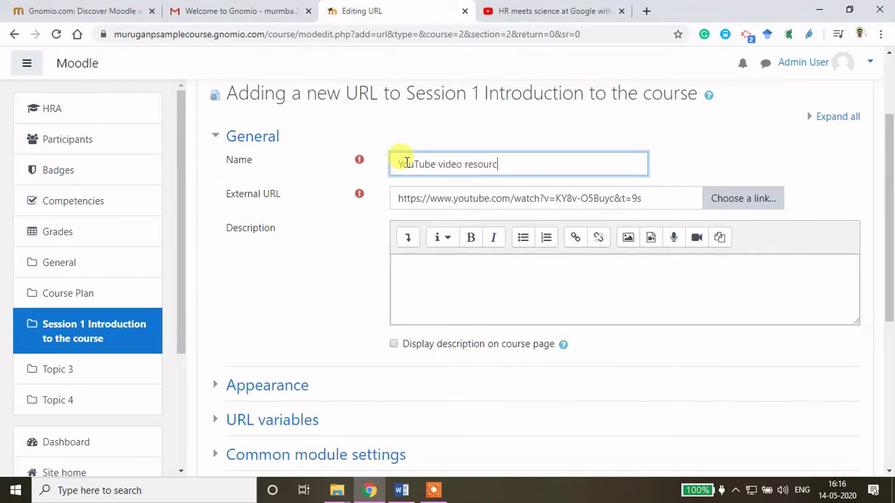
Step: Rename the URL resource "HR meets science at Google with Prasad Setty", copying the title from the video's YouTube page
left_click_drag(512, 169, 332, 159)
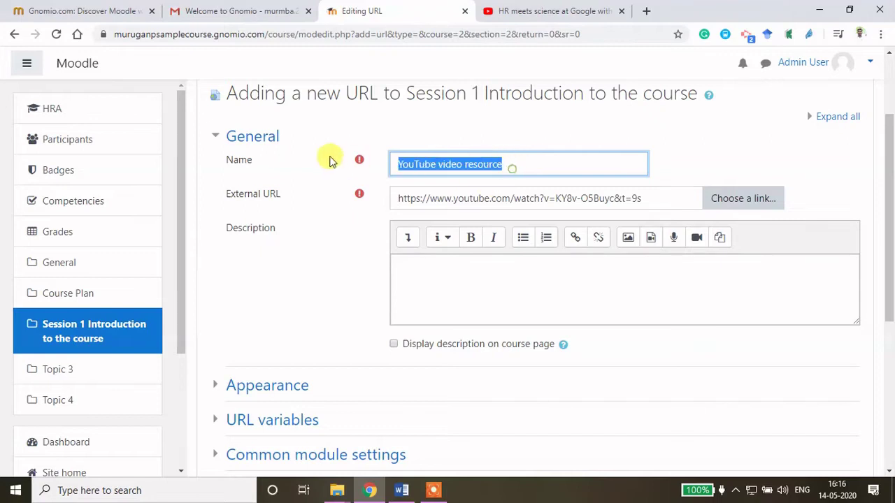
left_click(524, 10)
left_click_drag(286, 399, 62, 399)
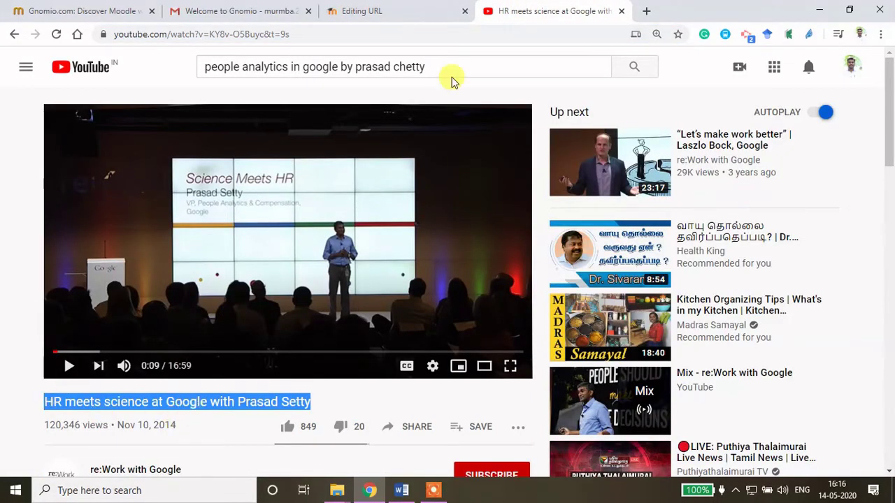
left_click(357, 10)
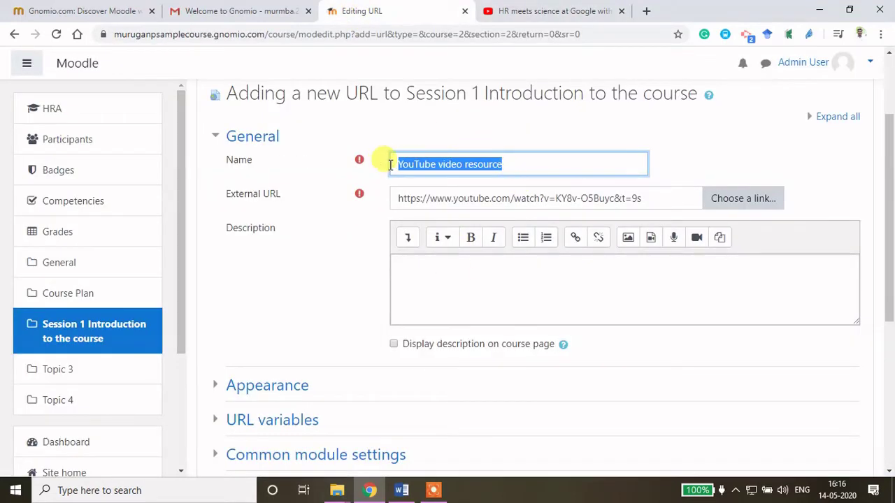
type("HR meets science at Google with Prasad Setty")
Step: Expand the description editor's full set of tools and copy the video's embed code from its YouTube page
left_click(509, 281)
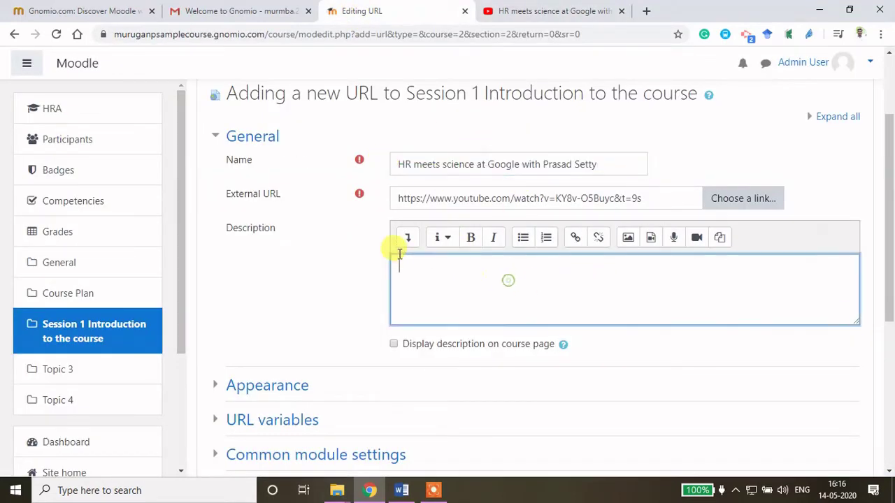
left_click(406, 239)
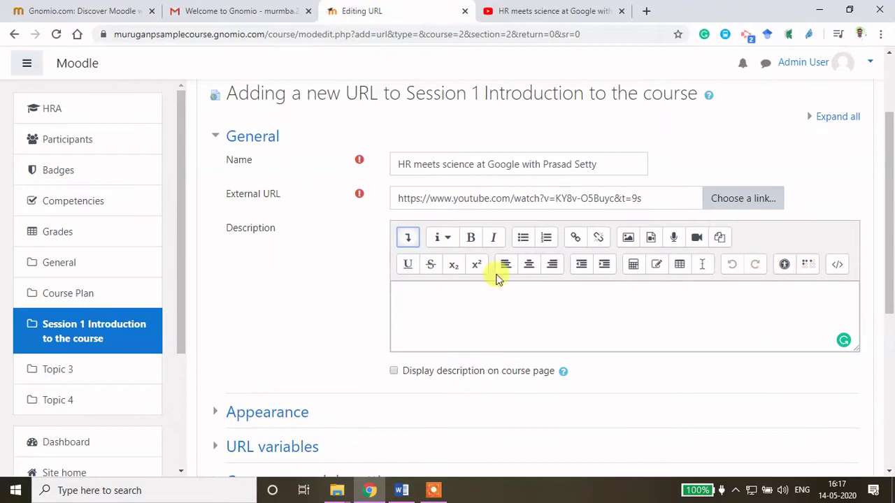
left_click(542, 11)
right_click(252, 199)
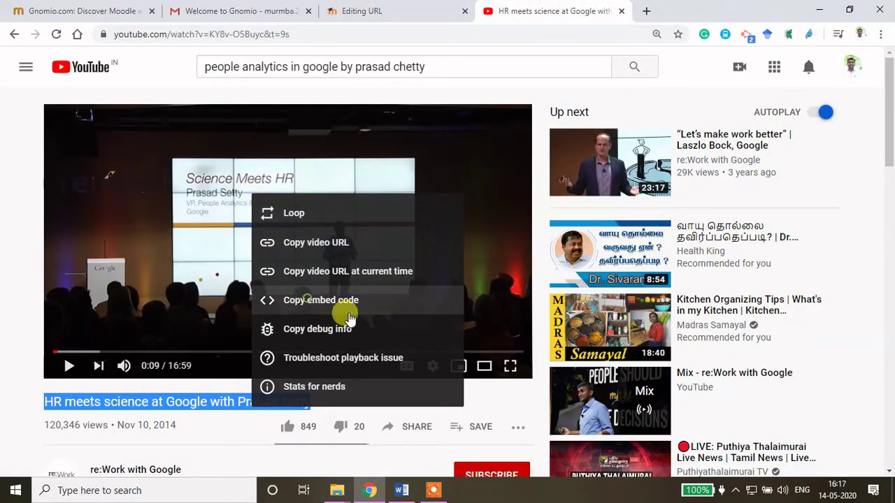
left_click(313, 305)
Step: Paste the YouTube embed code into the description's HTML source and return to the normal editing view
left_click(350, 10)
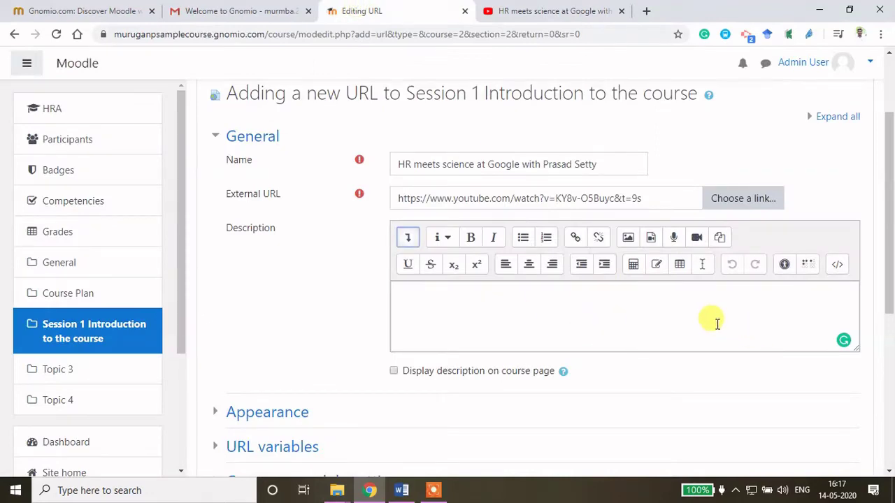
left_click(407, 239)
left_click(408, 239)
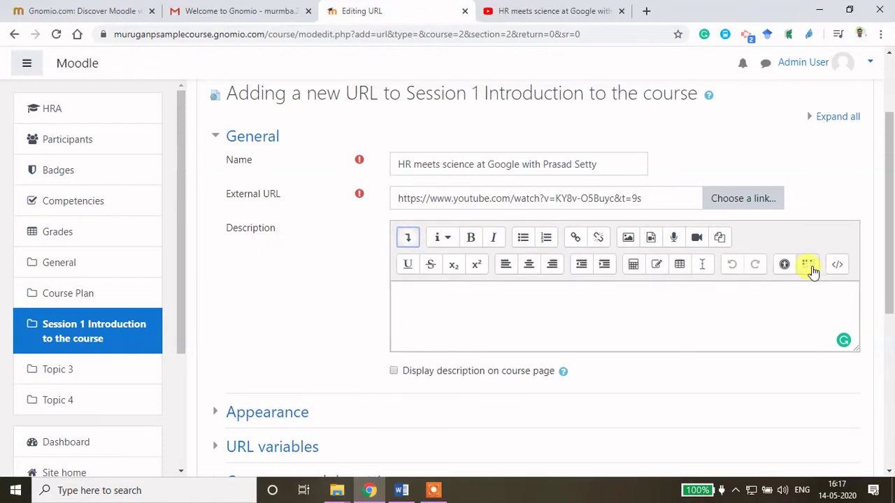
left_click(837, 266)
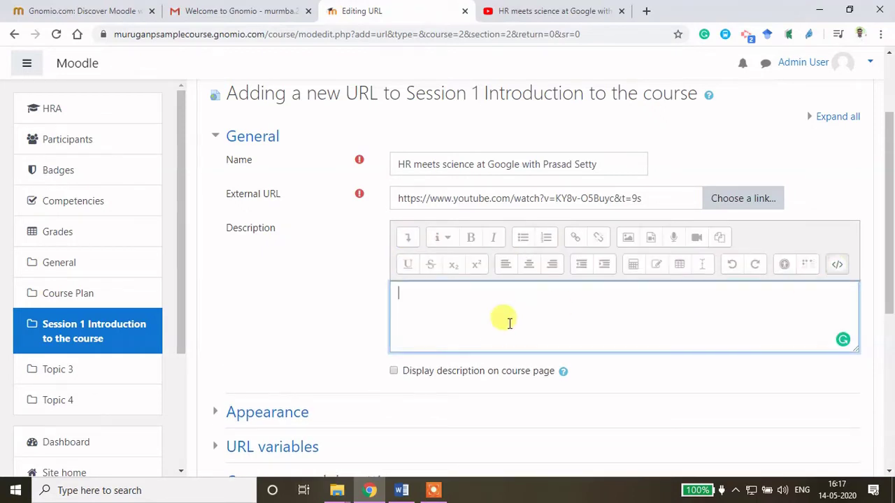
key("ctrl+v")
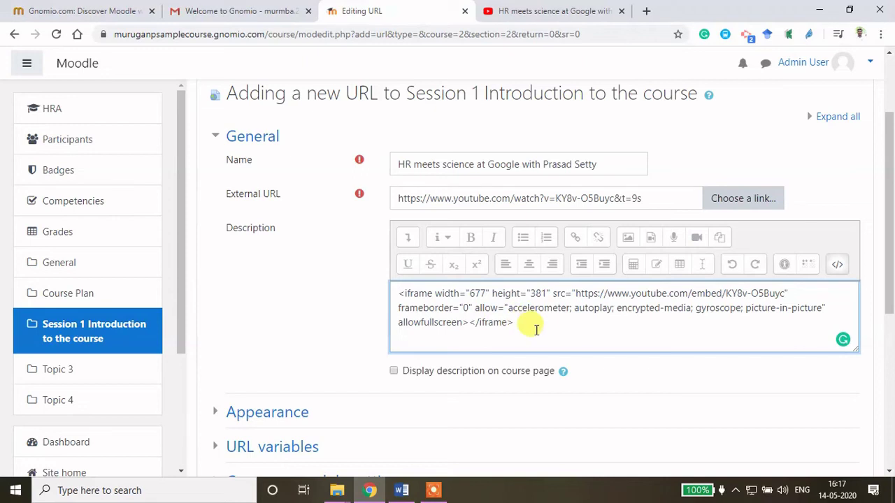
left_click(837, 266)
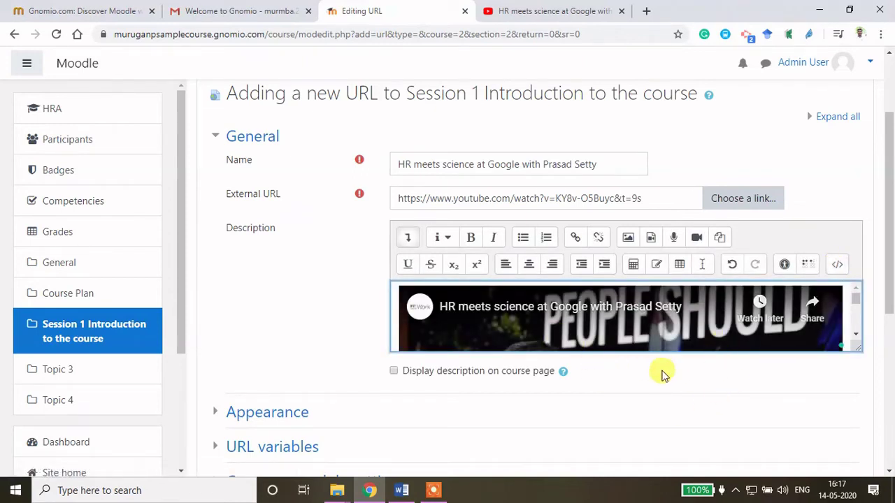
Step: Set the description to display on the course page, save the URL resource and return to the course
scroll(591, 308, "down", 1)
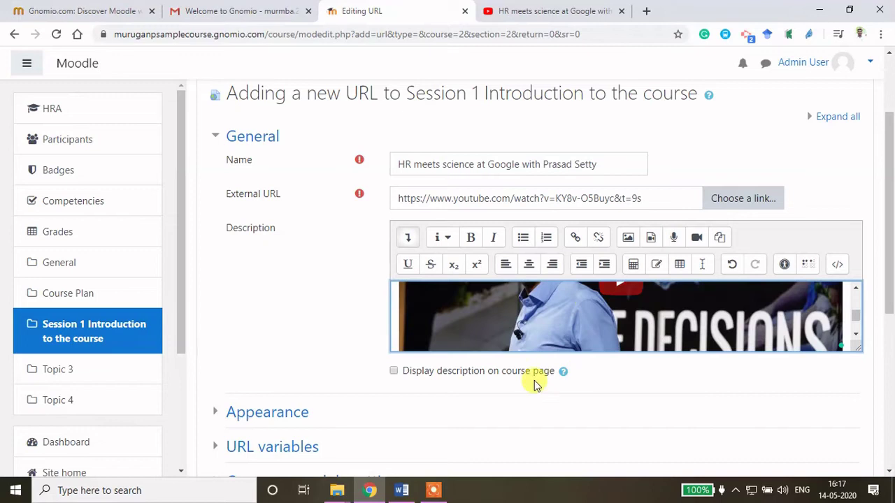
left_click(394, 372)
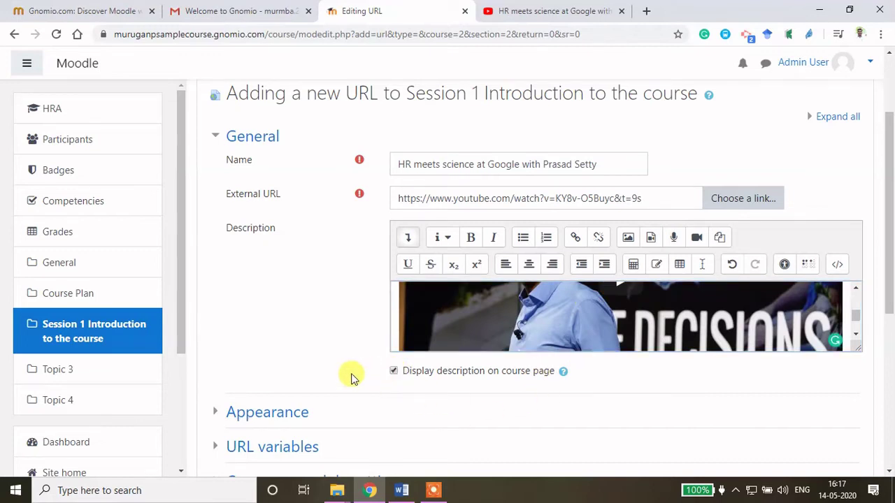
scroll(343, 374, "down", 5)
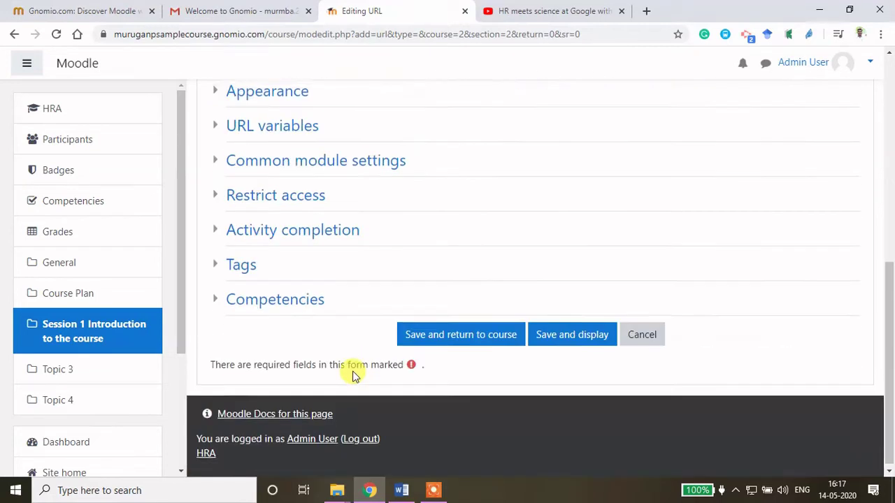
left_click(474, 334)
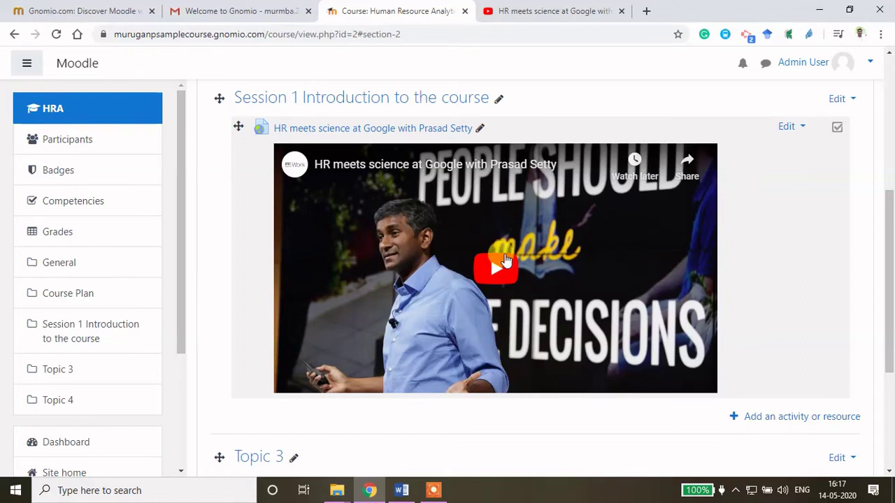
Step: Check the embedded video in the Session 1 section and switch the course role to Student
scroll(489, 286, "up", 2)
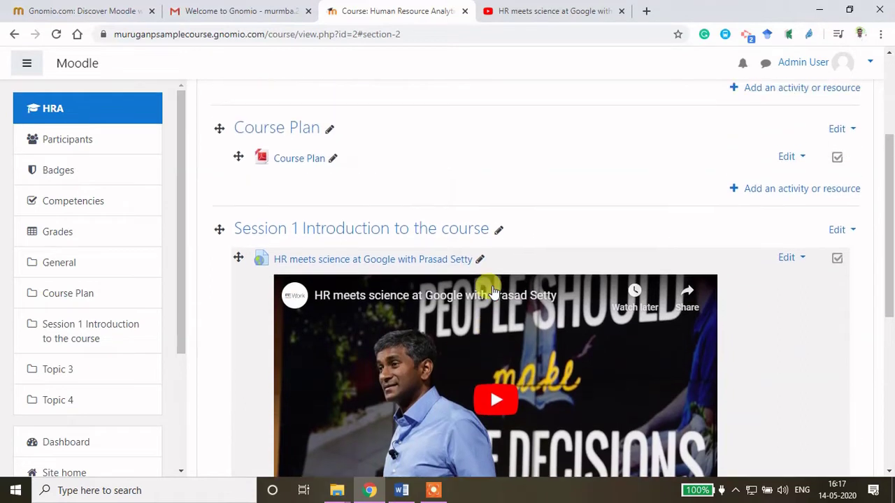
scroll(495, 288, "down", 2)
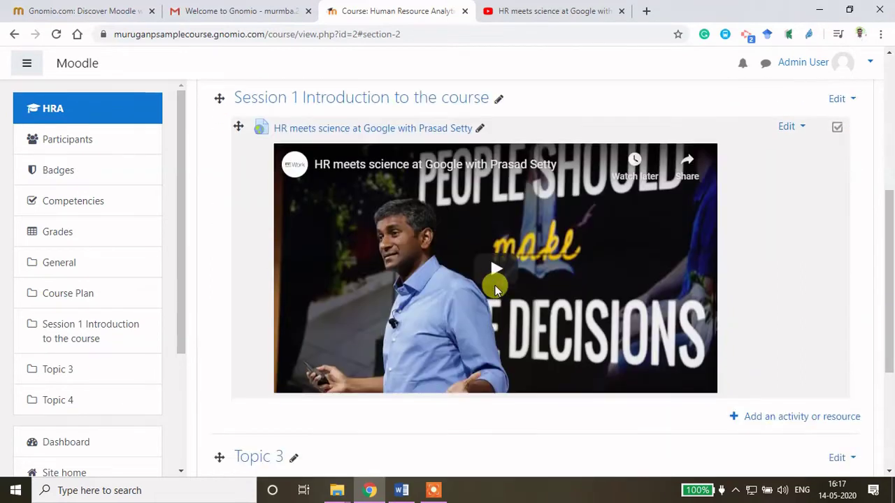
scroll(495, 286, "up", 1)
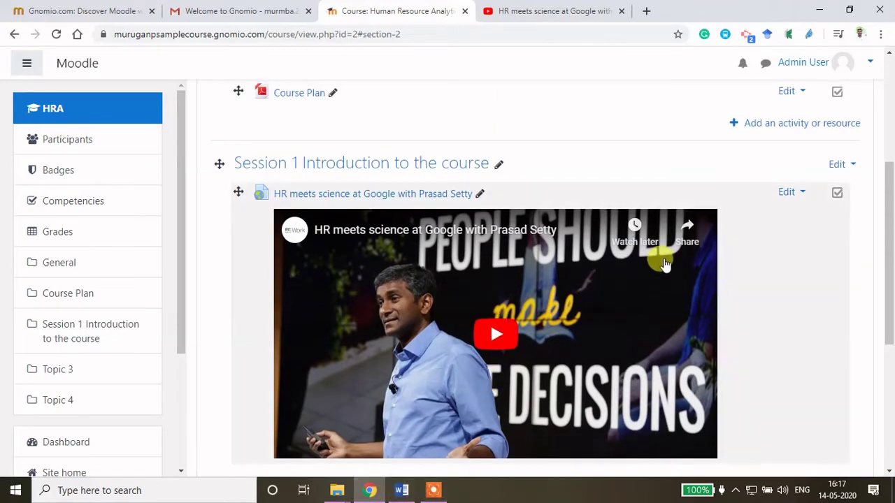
left_click(872, 61)
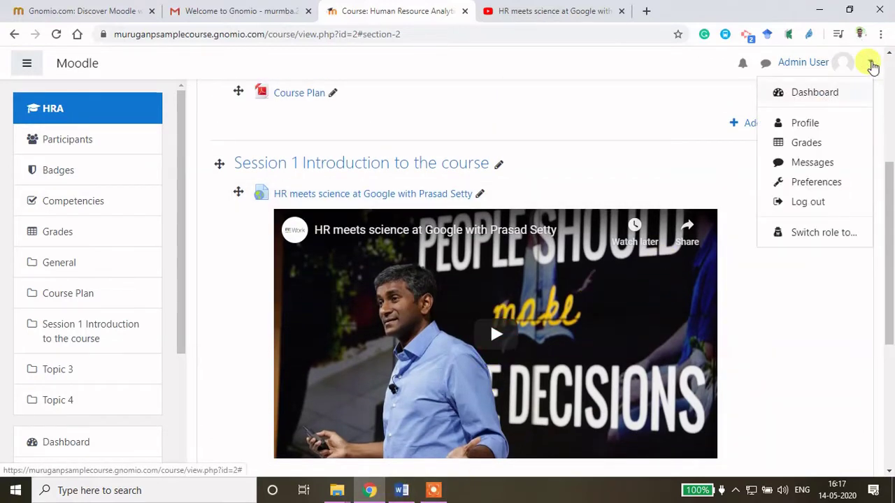
left_click(828, 234)
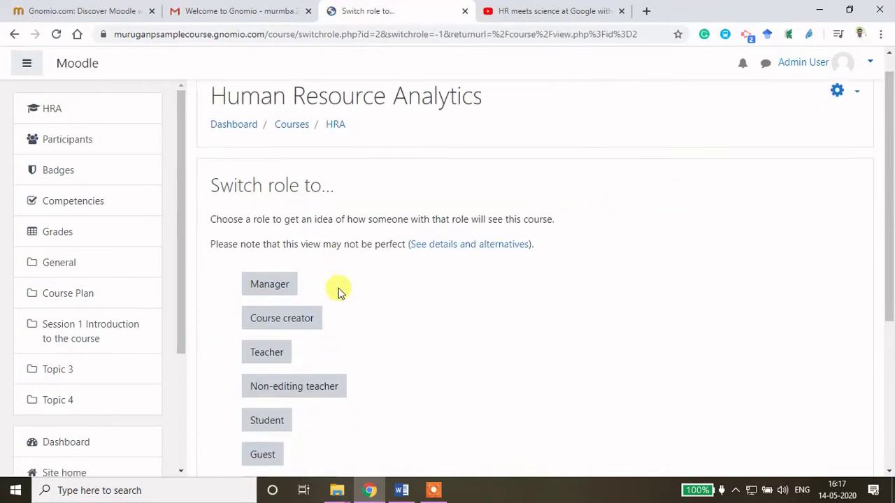
scroll(322, 272, "down", 3)
left_click(274, 252)
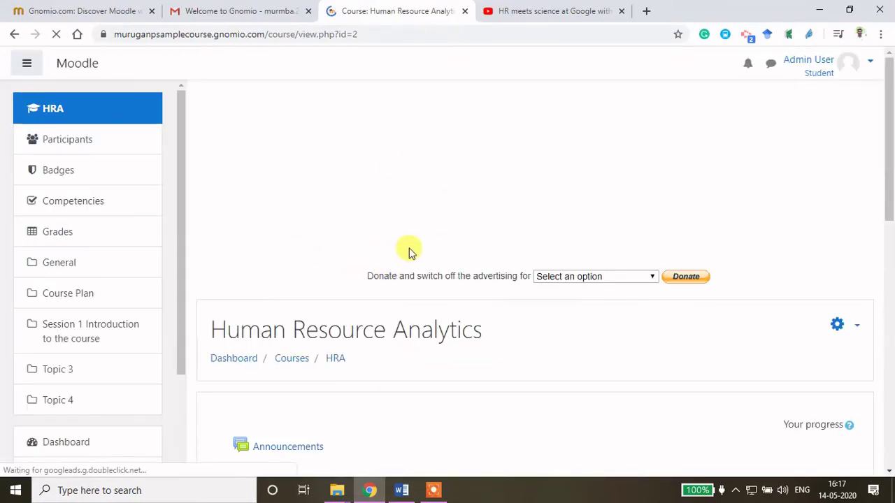
Step: Play the embedded video in the Session 1 section briefly as a student and pause it
scroll(410, 251, "down", 4)
scroll(409, 252, "down", 2)
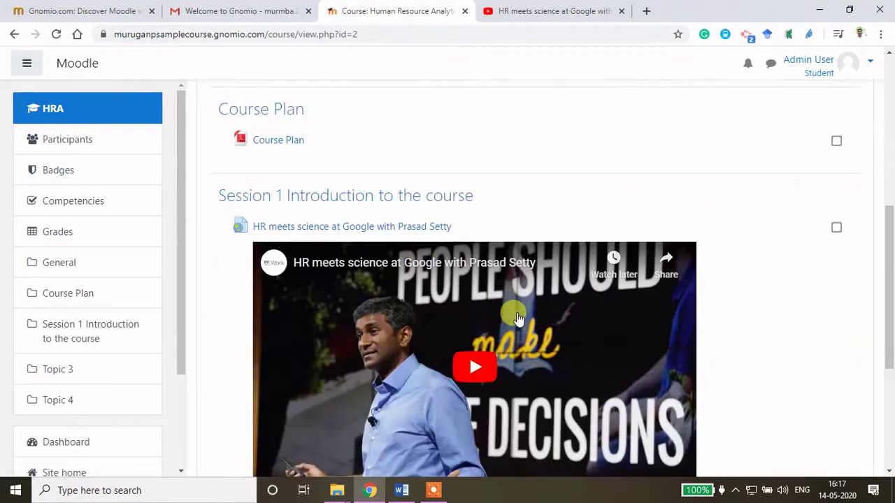
scroll(483, 266, "down", 3)
scroll(497, 336, "up", 2)
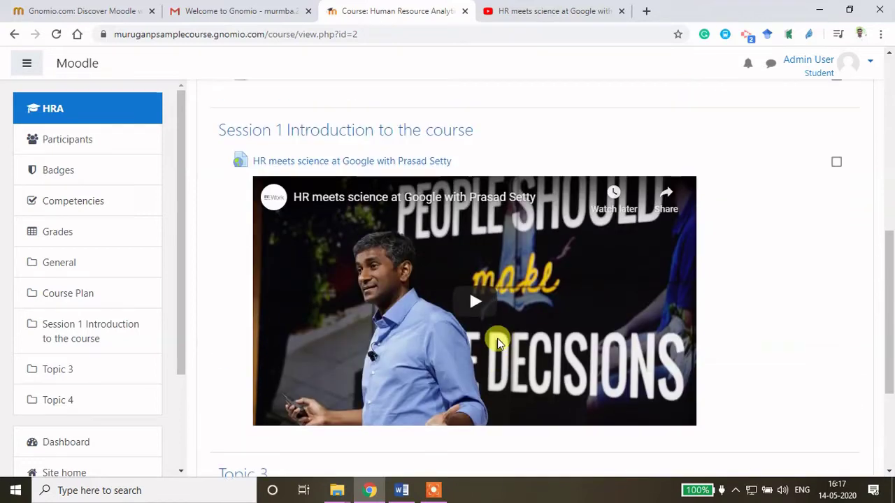
left_click(475, 304)
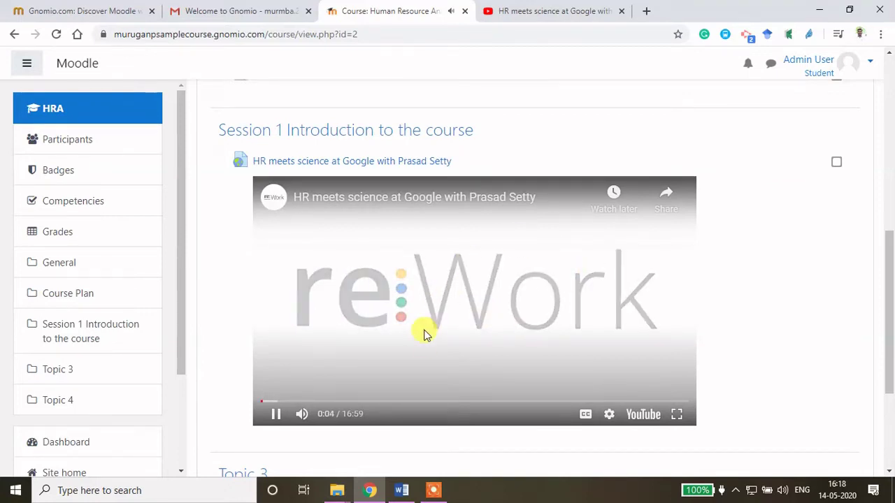
left_click(276, 414)
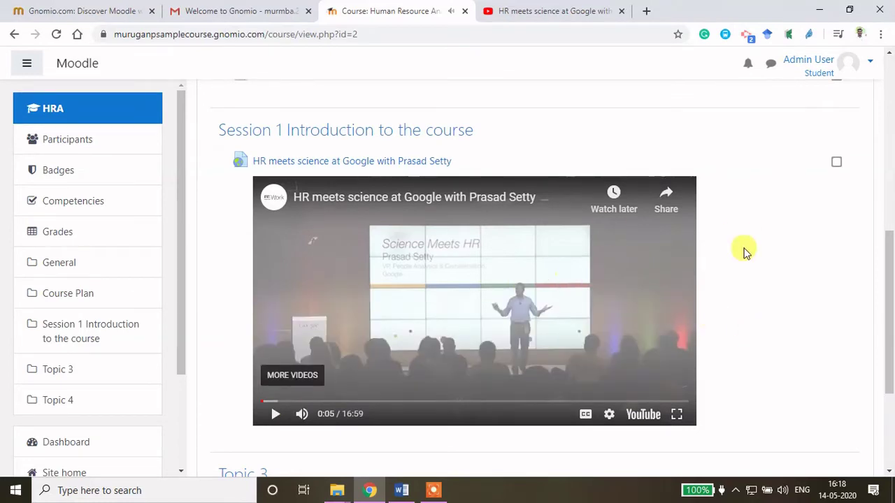
Step: Return from the Student role to the normal admin role and look through the course page
scroll(694, 272, "up", 4)
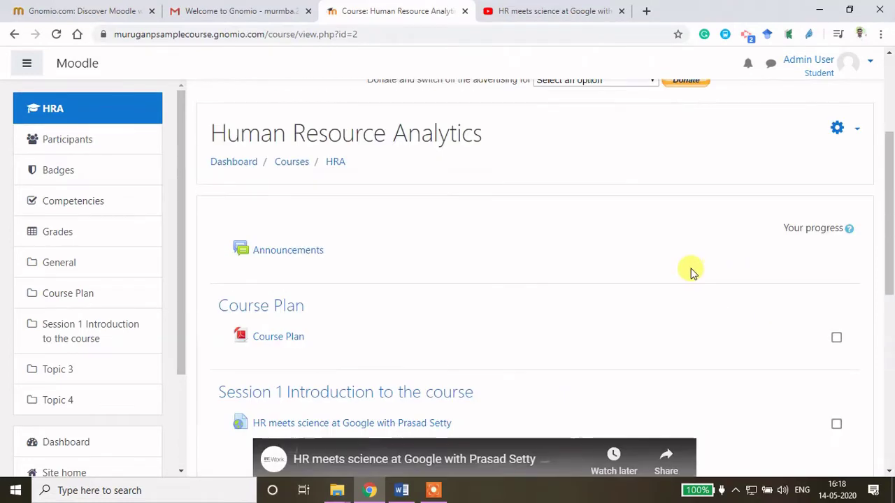
left_click(873, 65)
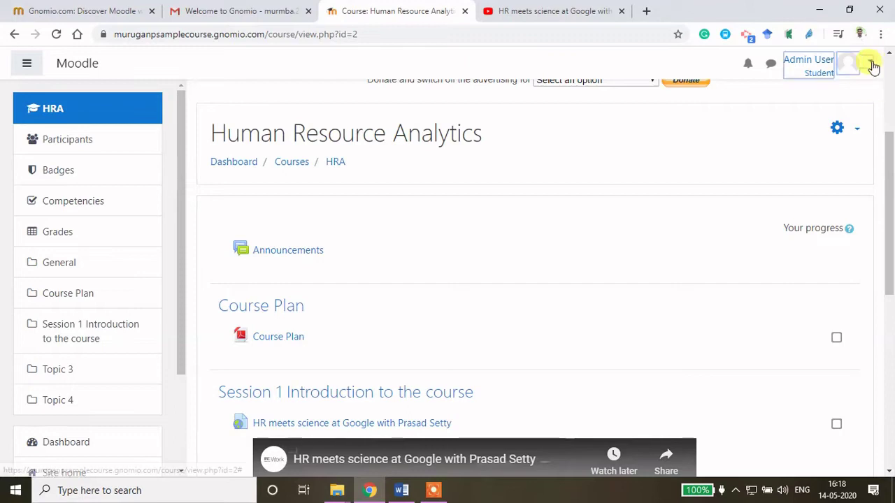
left_click(804, 238)
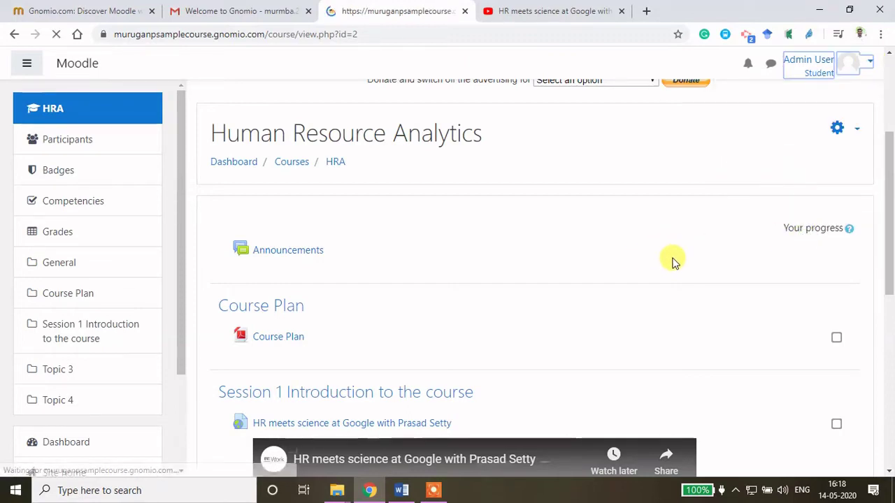
scroll(669, 263, "down", 2)
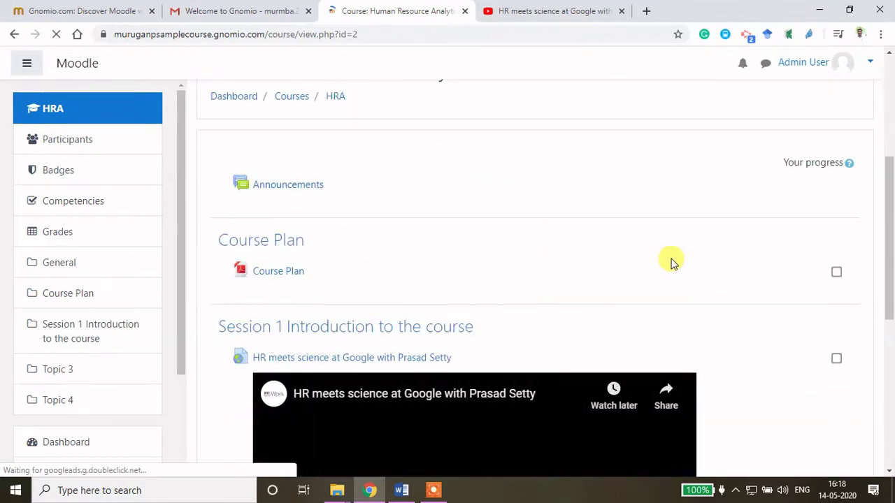
scroll(671, 260, "down", 4)
scroll(881, 203, "up", 4)
scroll(839, 205, "up", 4)
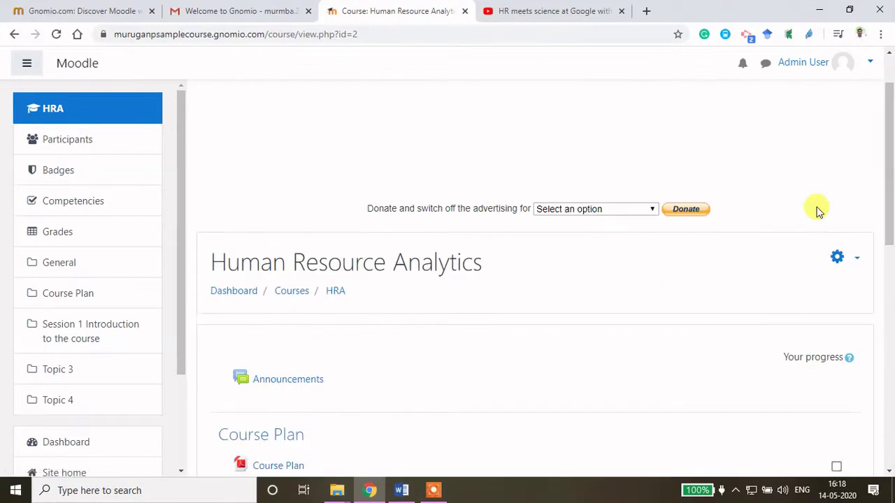
Step: Turn editing on for the Human Resource Analytics course and go to the Topic 3 section
left_click(857, 326)
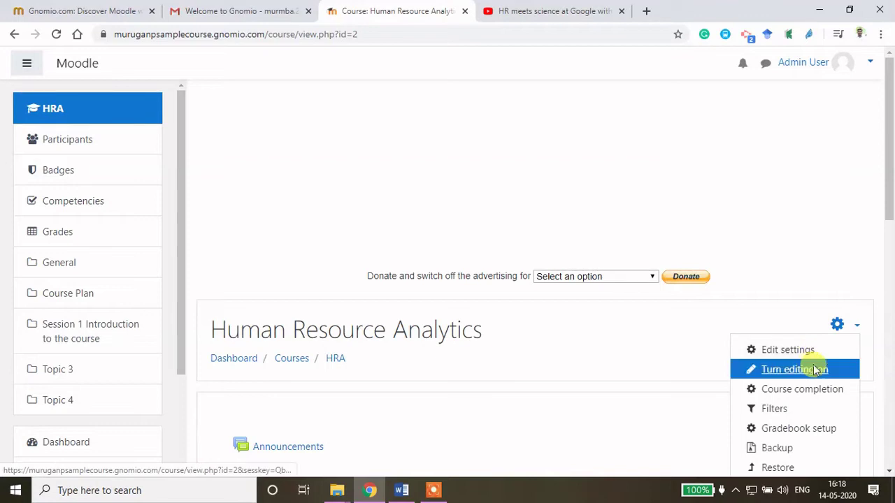
left_click(815, 369)
scroll(629, 287, "down", 5)
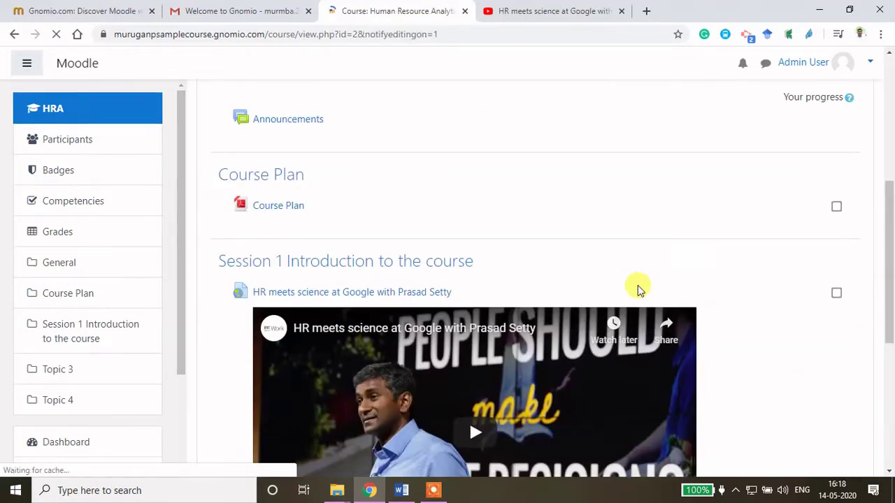
scroll(629, 270, "down", 7)
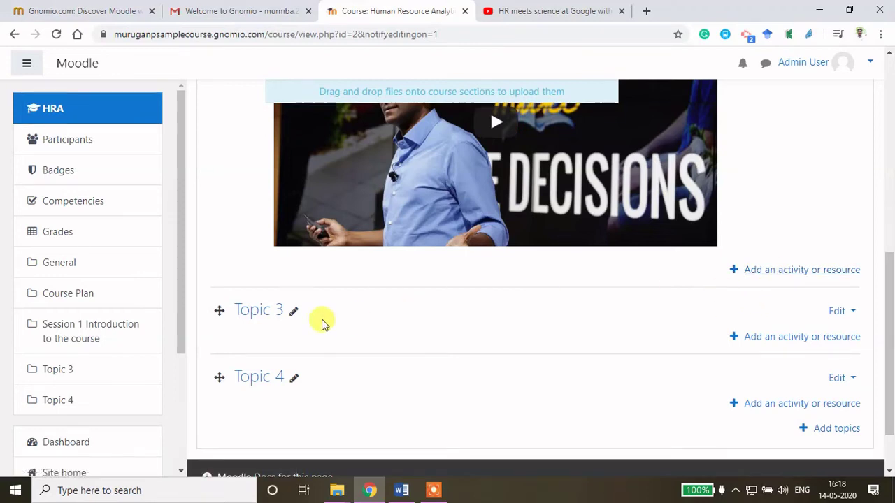
Step: Copy the Session 2 heading from the Word course plan and rename Topic 3 as "Session 2 Introduction to human resource management and Introduction to HR analytics"
left_click(401, 491)
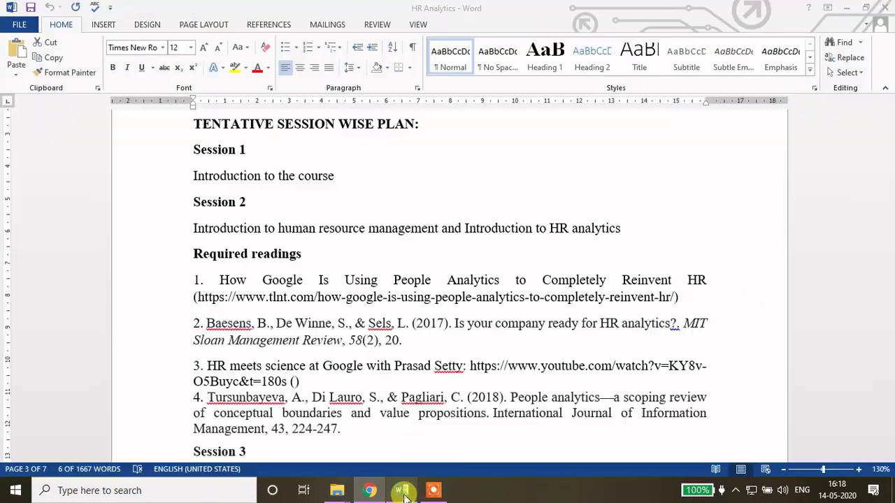
scroll(350, 294, "down", 5)
scroll(353, 298, "up", 4)
scroll(343, 294, "up", 3)
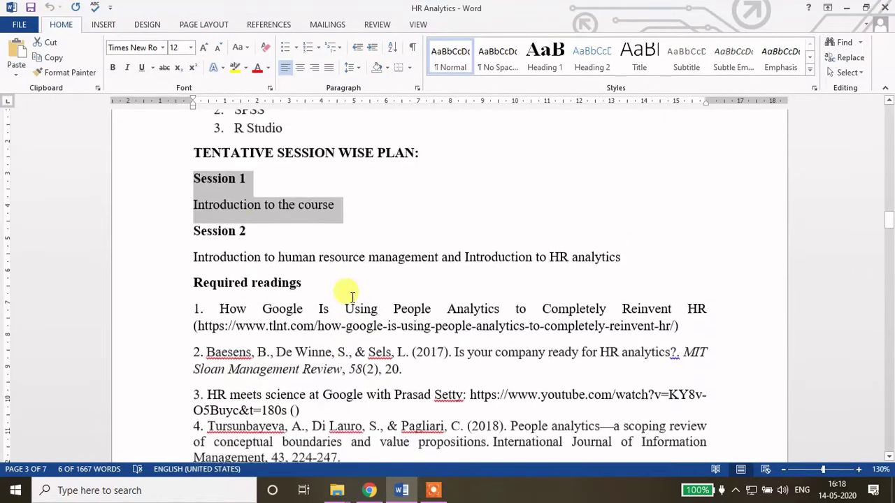
left_click(238, 244)
left_click_drag(227, 246, 643, 282)
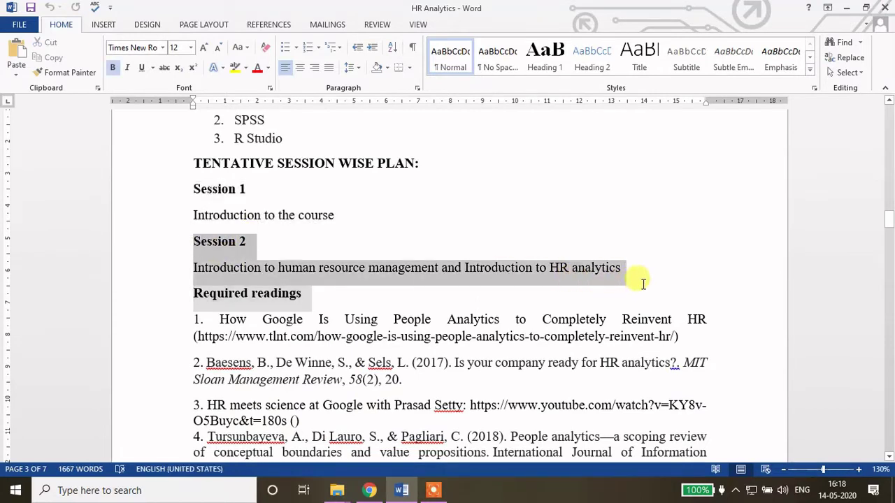
left_click(369, 490)
left_click(294, 312)
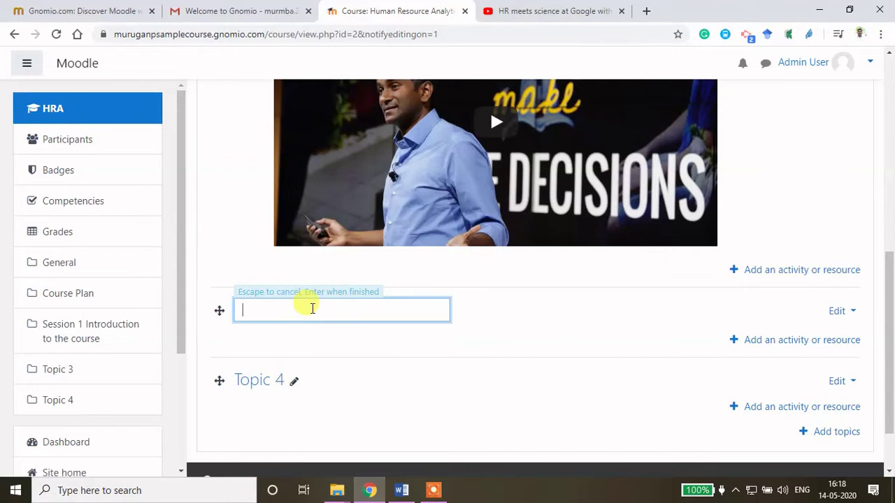
key("ctrl+v")
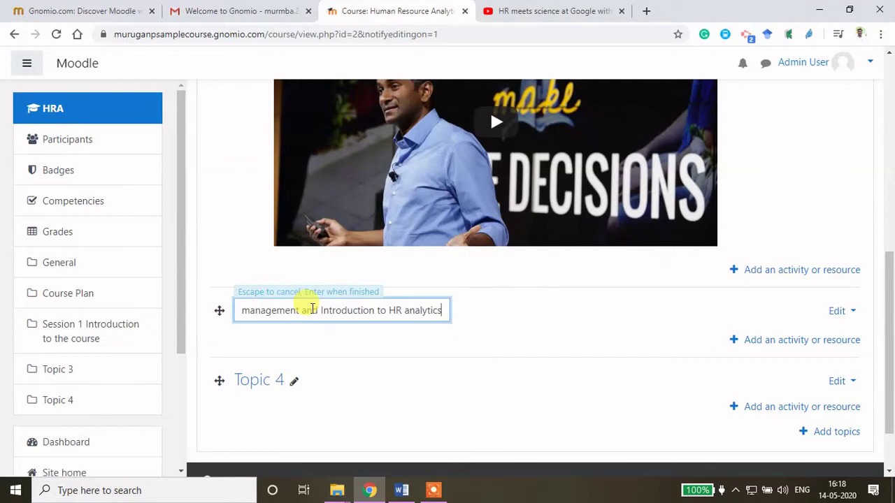
key("Return")
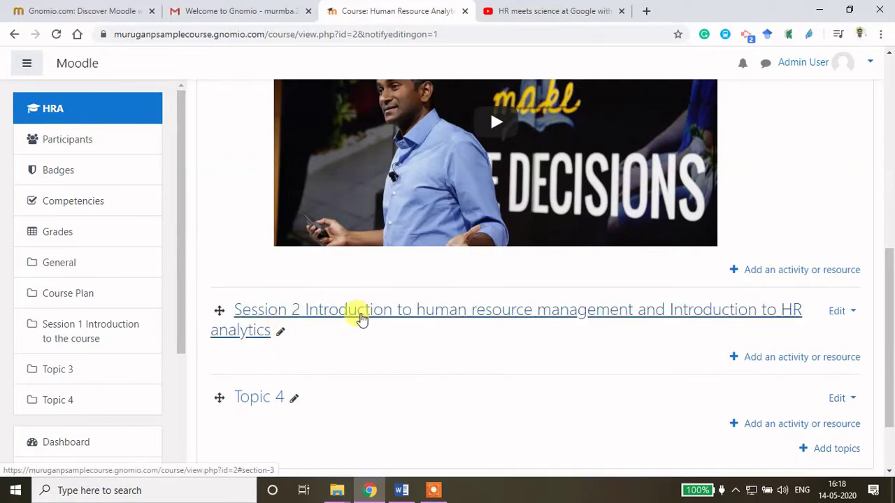
Step: Copy the title of the first required reading under Session 2 from the Word document and return to the course in Chrome
left_click(401, 491)
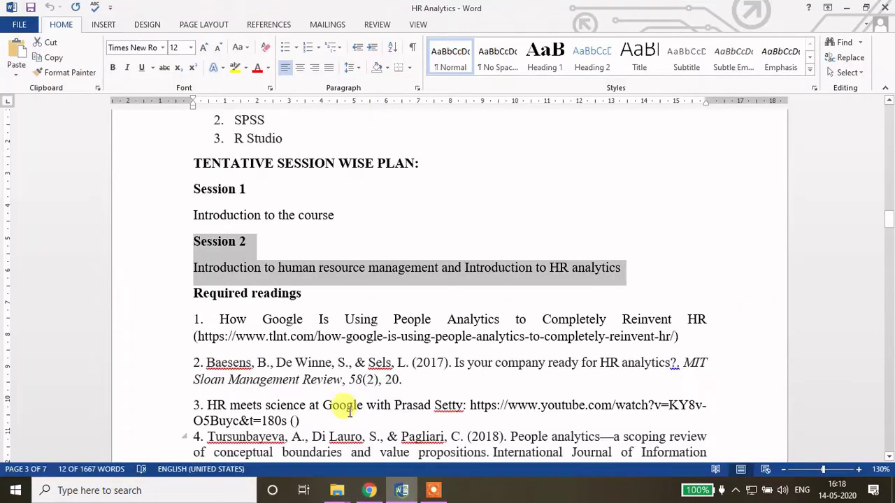
scroll(291, 361, "down", 2)
left_click_drag(217, 241, 700, 240)
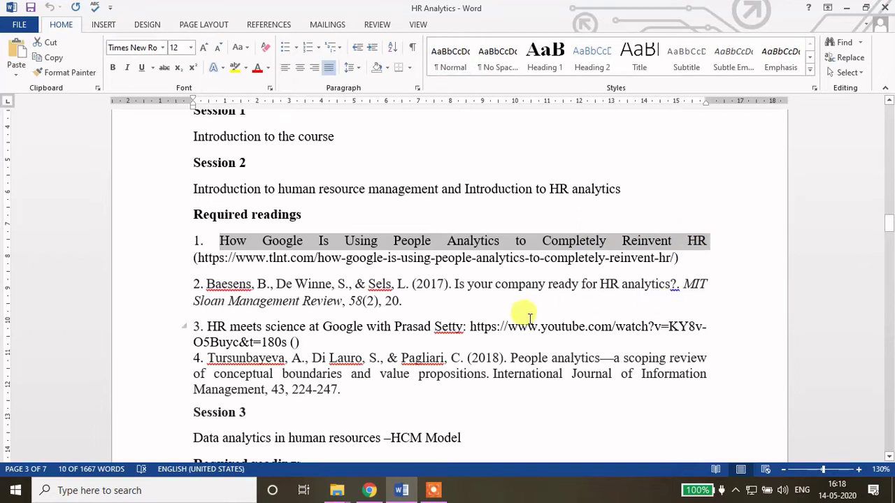
left_click(370, 490)
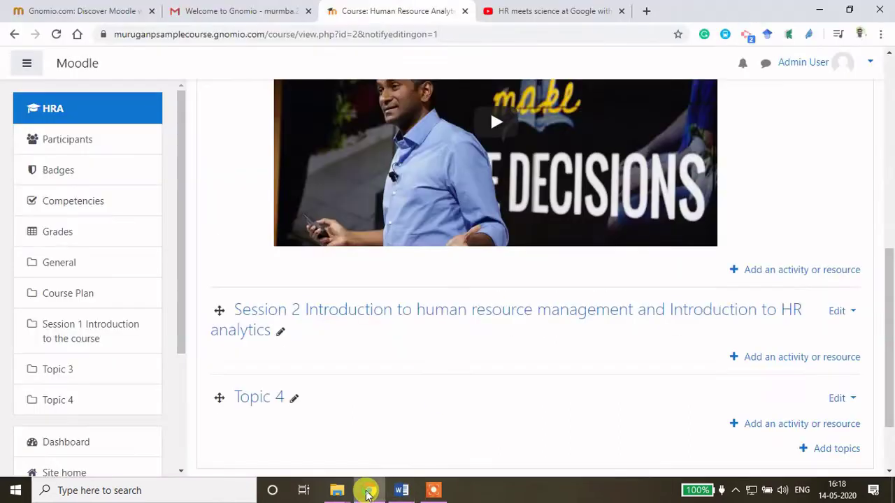
Step: Add a Page resource to Session 2 and name it "How Google Is Using People Analytics to Completely Reinvent HR"
left_click(787, 359)
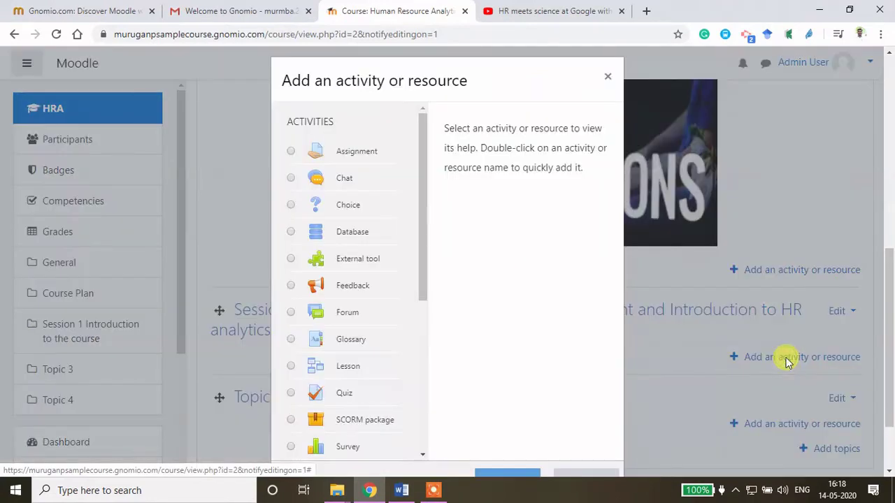
left_click_drag(425, 248, 422, 415)
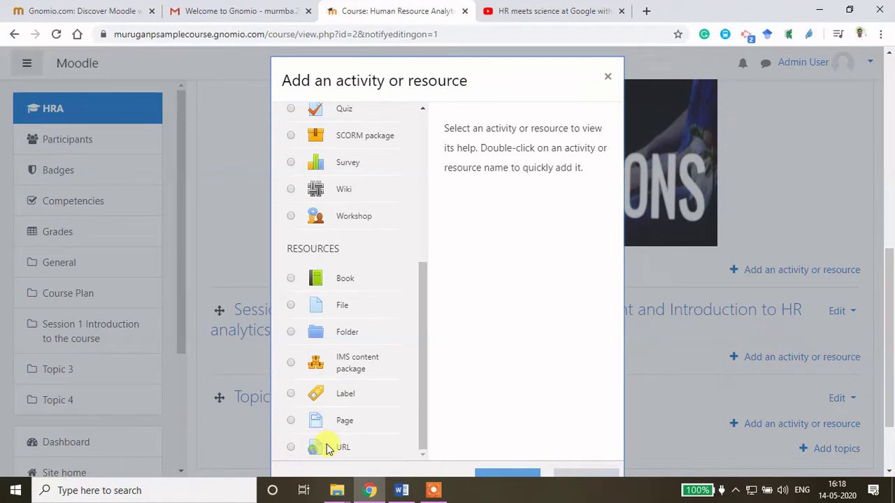
left_click(291, 421)
left_click(498, 473)
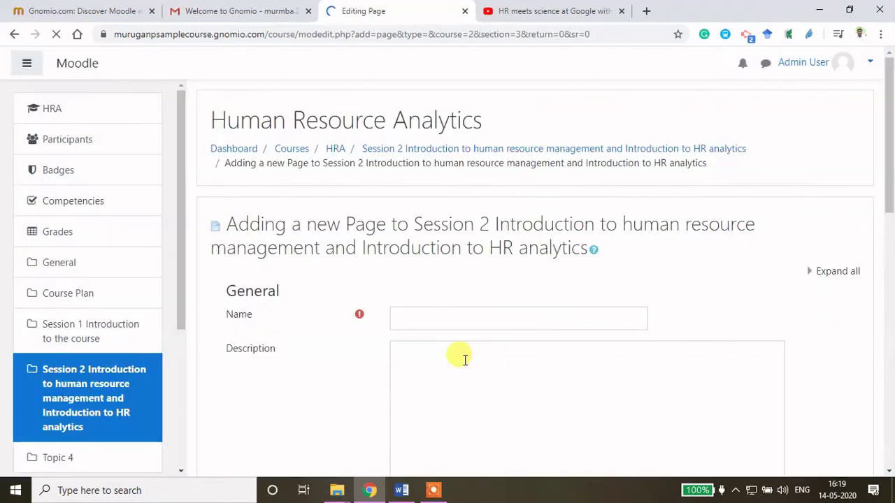
left_click(415, 316)
key("ctrl+v")
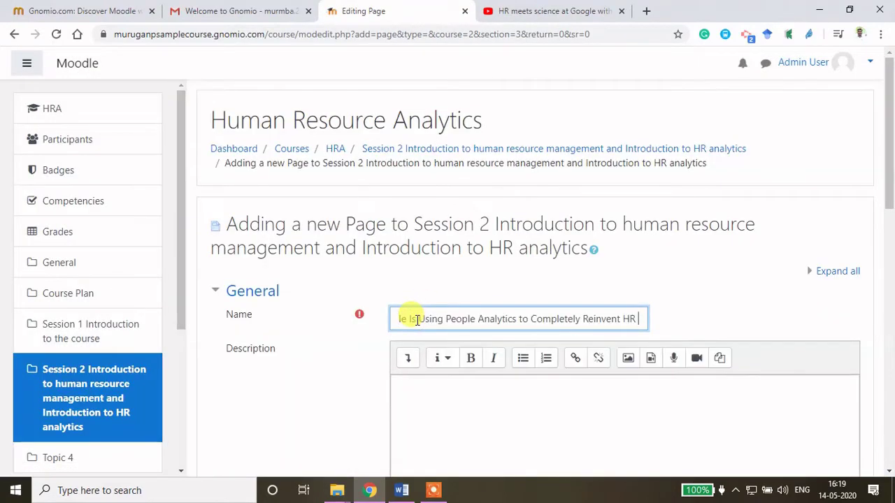
Step: Place the cursor in the page content and copy the first required reading's web address from the Word document
scroll(436, 326, "down", 4)
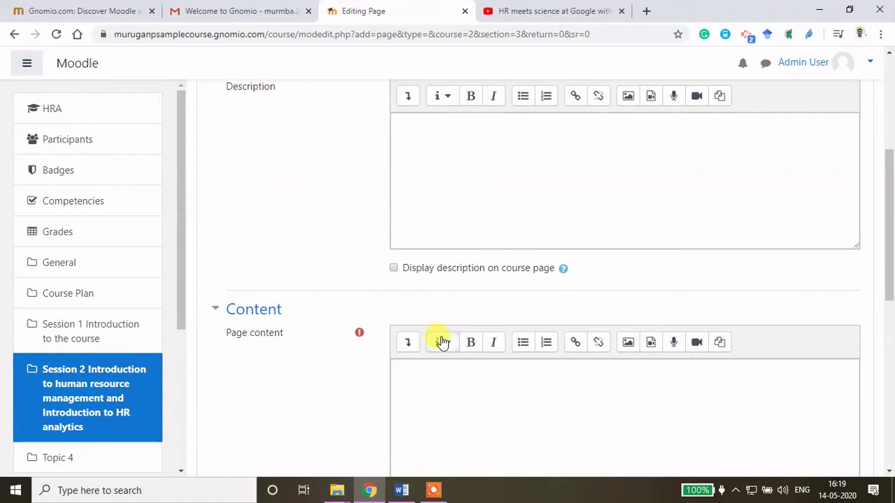
scroll(445, 331, "down", 3)
left_click(423, 194)
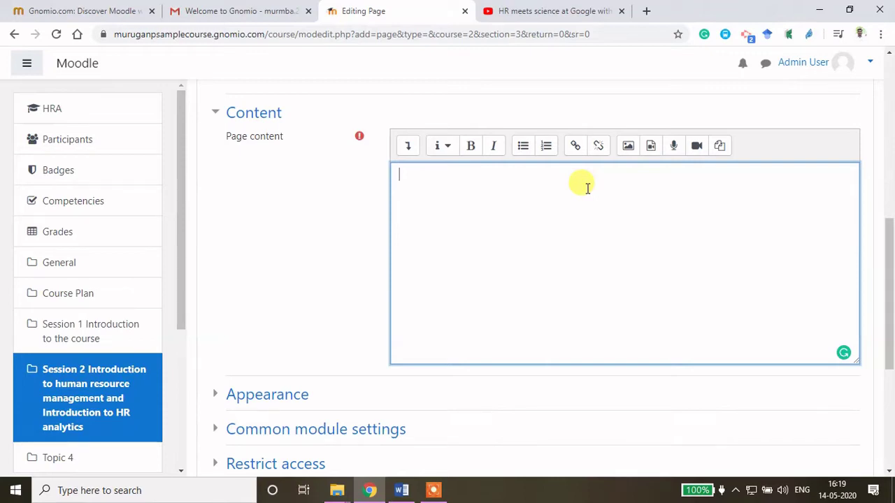
left_click(401, 490)
left_click(287, 259)
left_click_drag(198, 258, 666, 259)
key("ctrl+c")
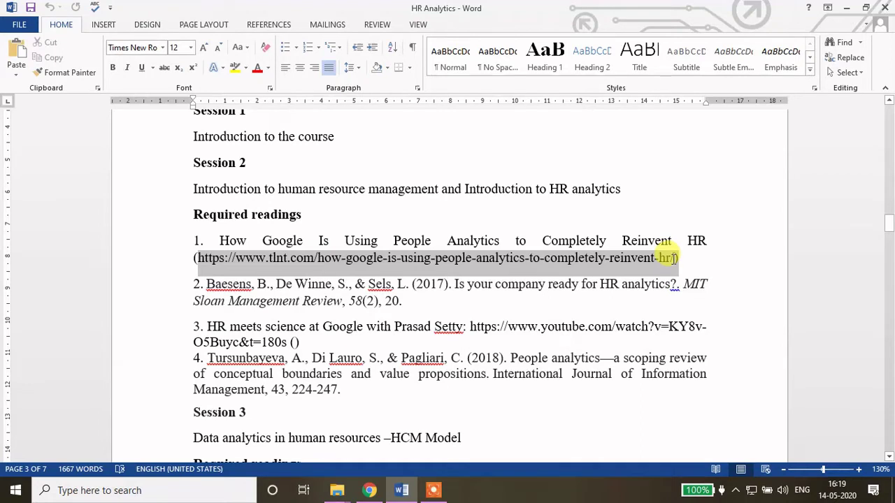
Step: Close the YouTube tab in Chrome and open tlnt.com/how-google-is-using-people-analytics-to-completely-reinvent-hr/ in a new tab
left_click(370, 490)
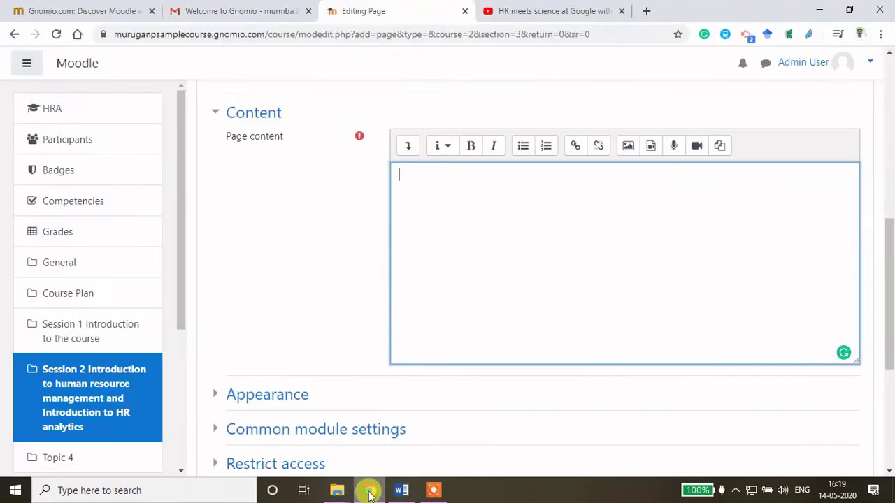
left_click(621, 10)
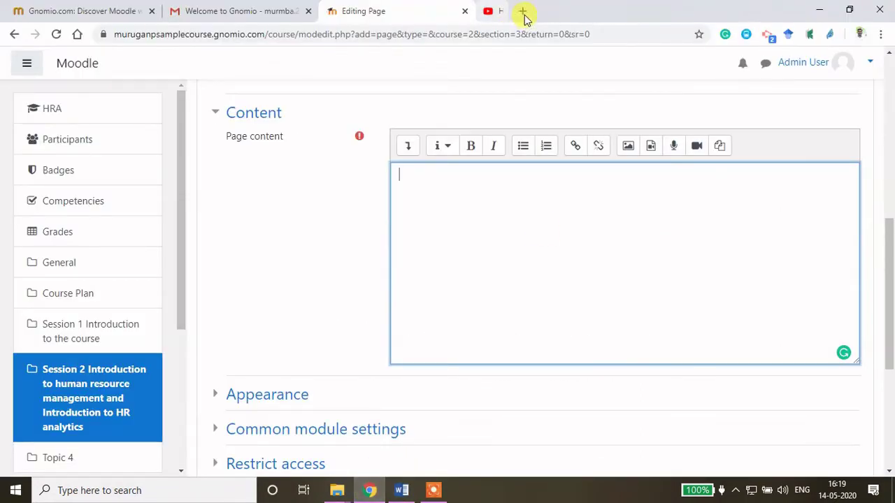
left_click(491, 11)
key("ctrl+v")
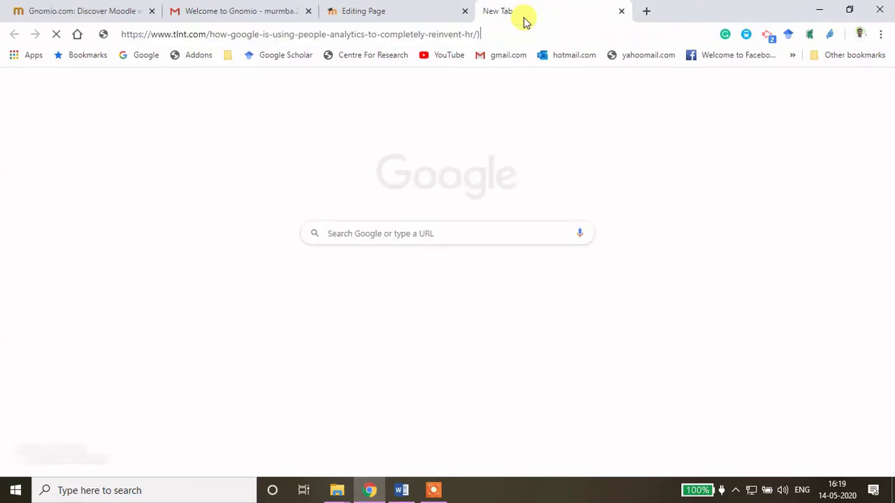
key("Return")
Step: Look through the TLNT article, open its page source and copy the entire HTML code
left_click(434, 34)
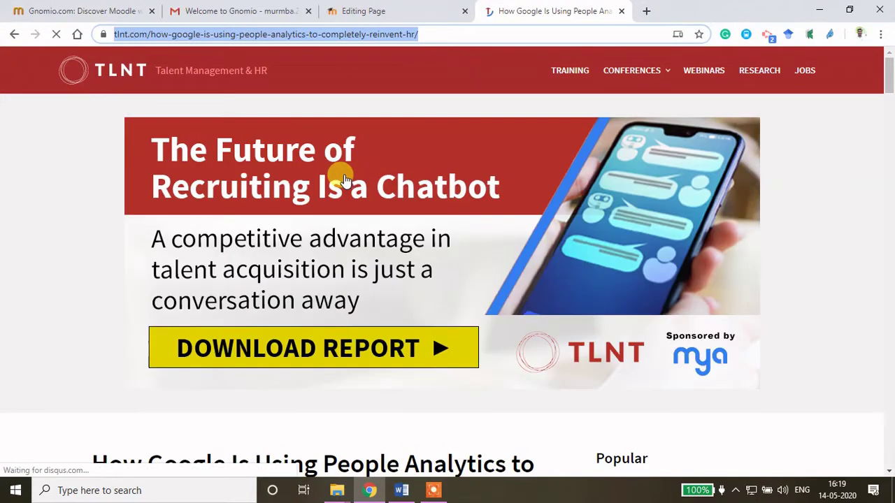
scroll(471, 352, "down", 3)
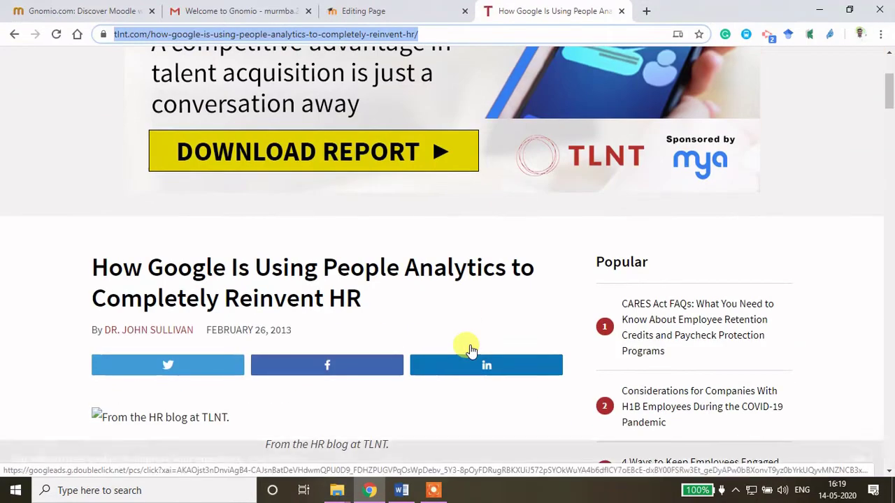
scroll(470, 350, "down", 4)
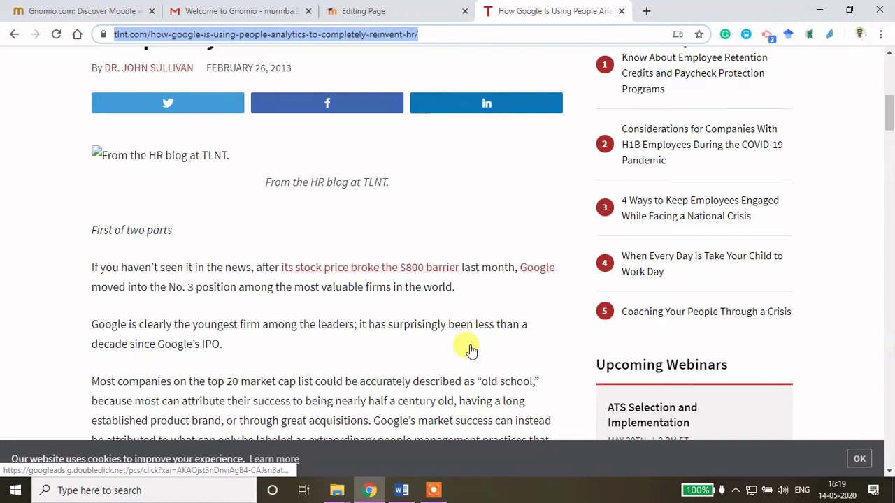
right_click(481, 178)
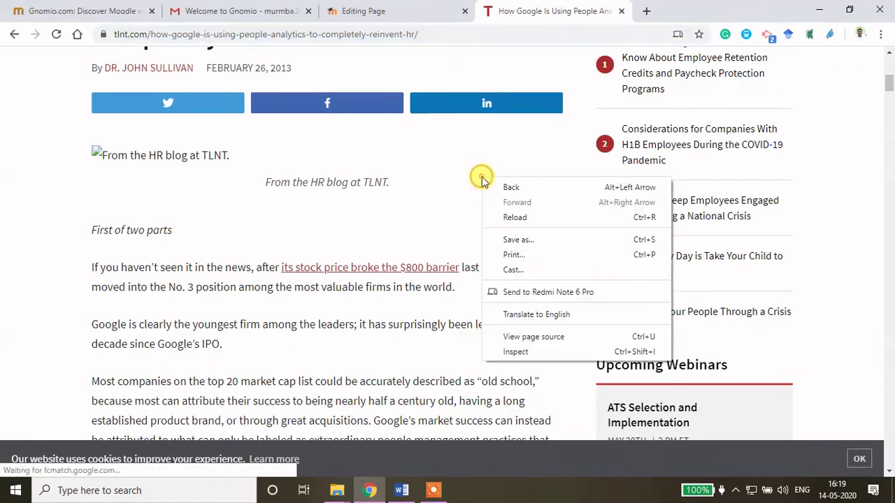
left_click(536, 339)
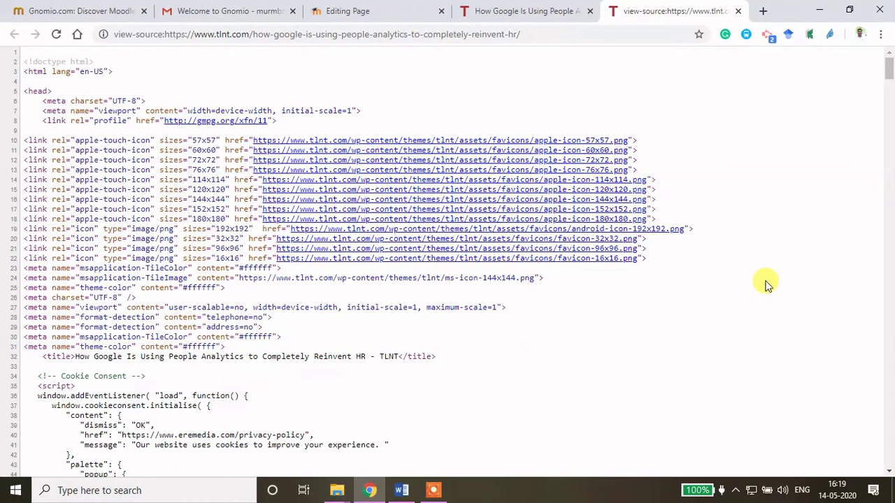
key("ctrl+a")
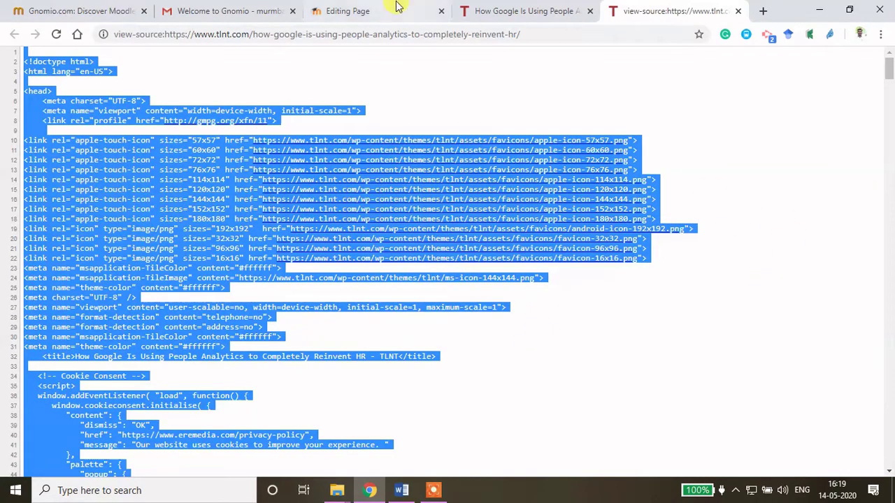
Step: Paste the article's HTML code into the Session 2 page content in HTML view and return to the formatted view
left_click(370, 10)
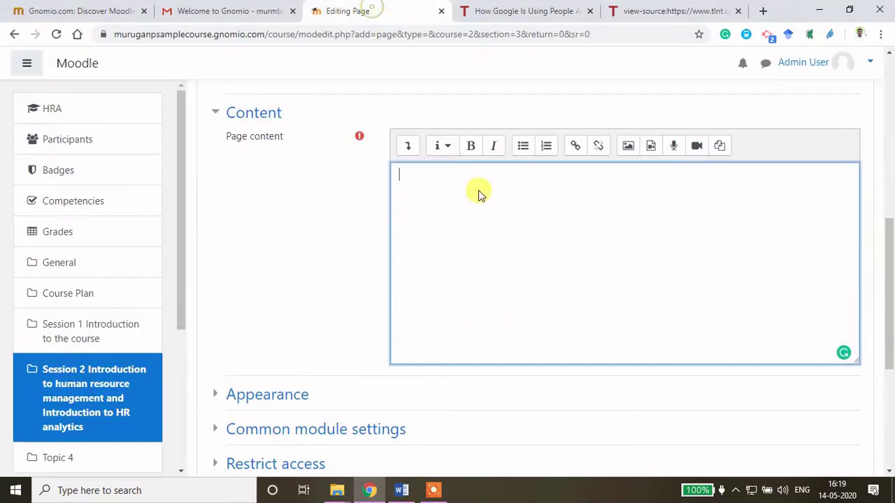
left_click(408, 148)
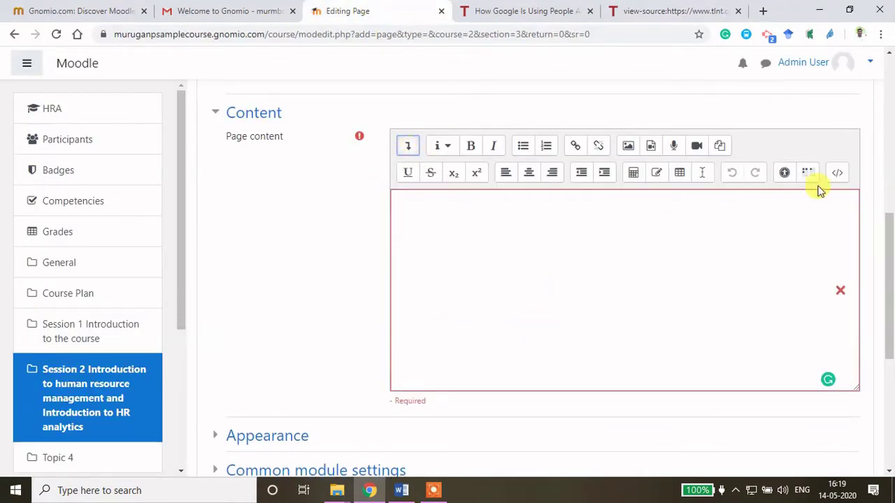
left_click(839, 173)
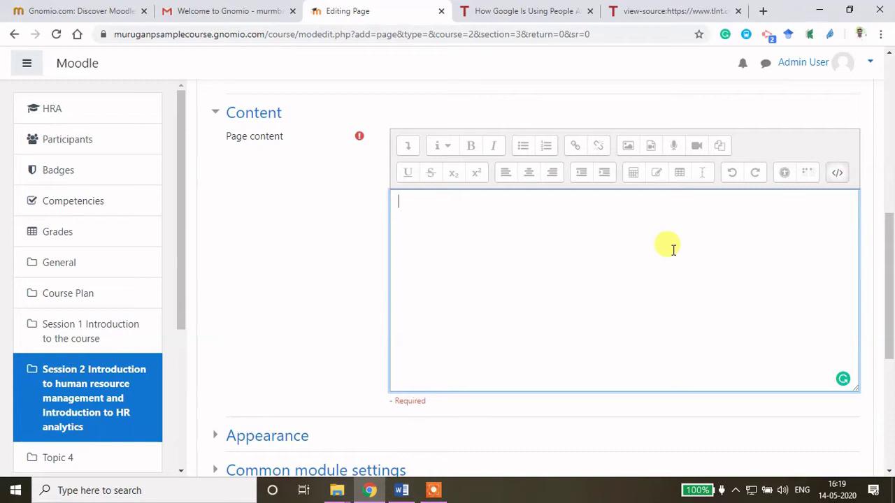
key("ctrl+v")
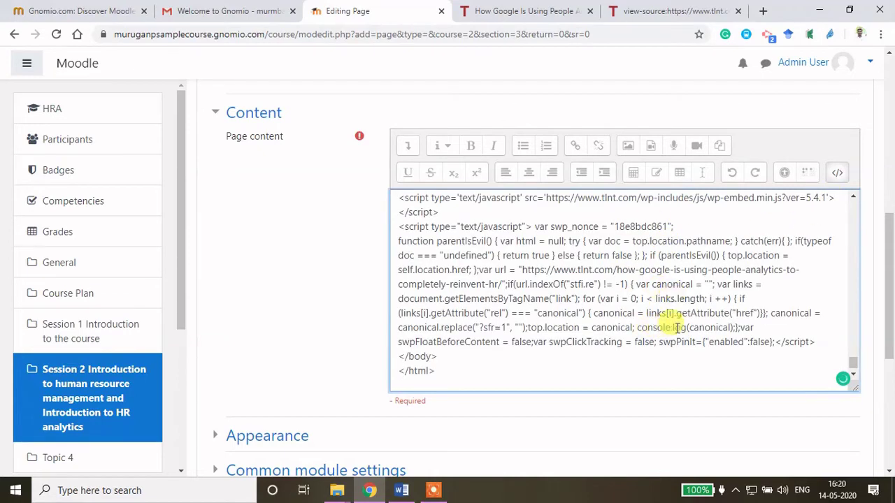
left_click(838, 175)
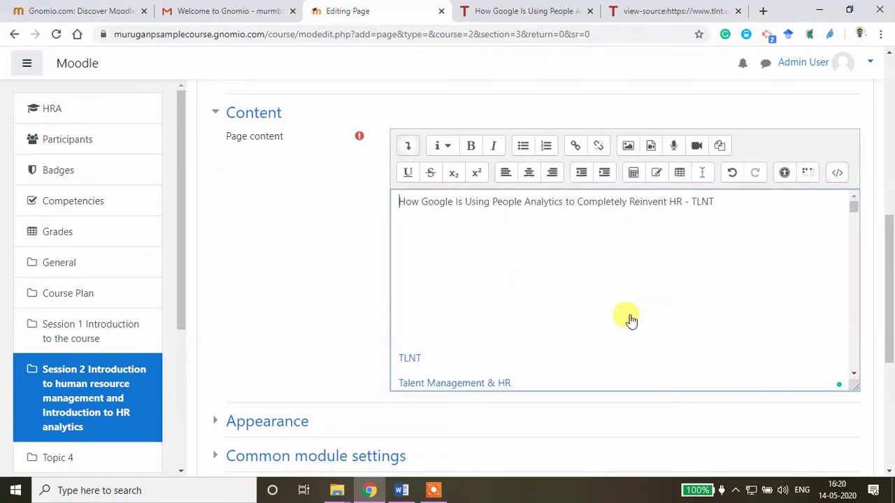
Step: Review the pasted article in the page content, then save the page and return to the course
scroll(639, 316, "down", 6)
scroll(644, 310, "down", 12)
scroll(643, 311, "down", 15)
left_click_drag(888, 273, 892, 379)
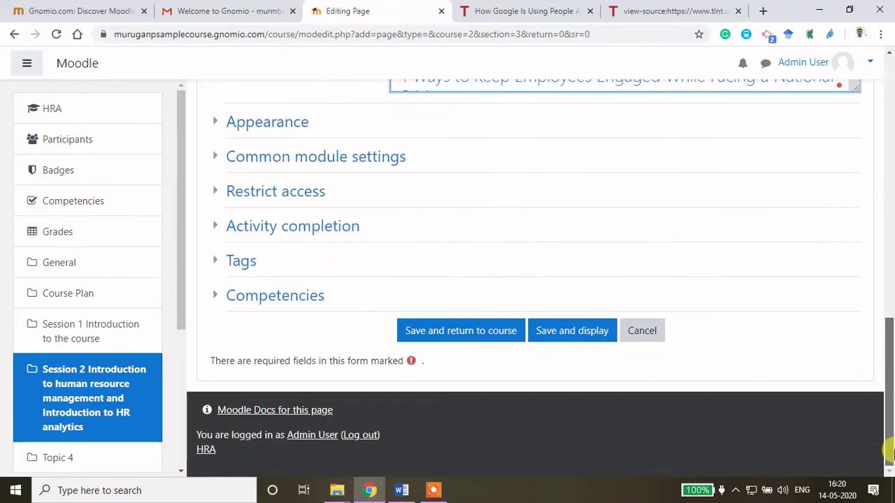
left_click(462, 336)
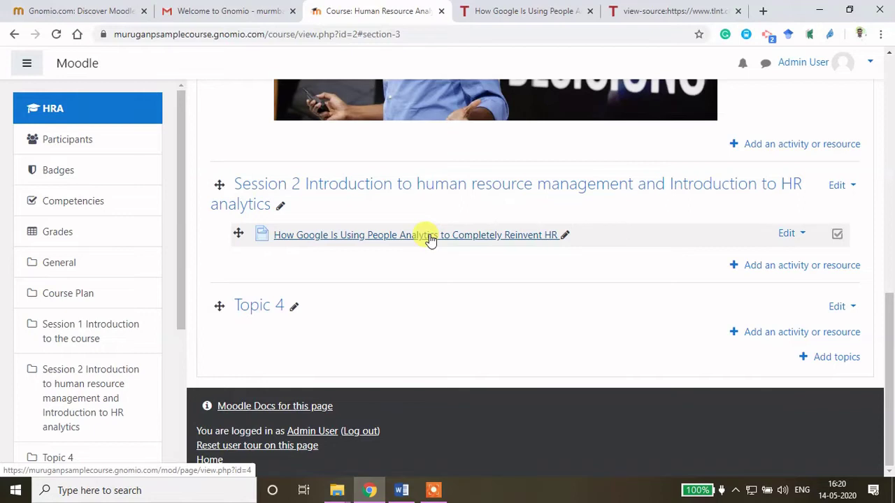
Step: Switch the course role to Student to view the Human Resource Analytics course as a student
left_click(870, 66)
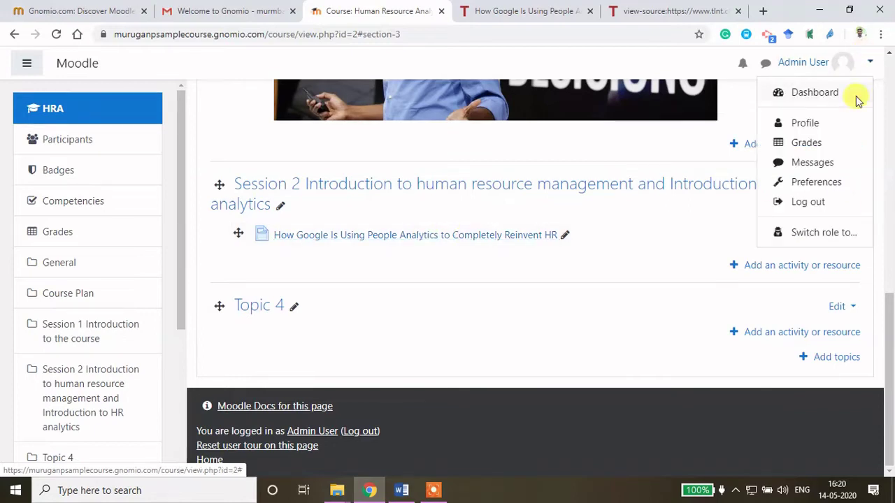
left_click(804, 233)
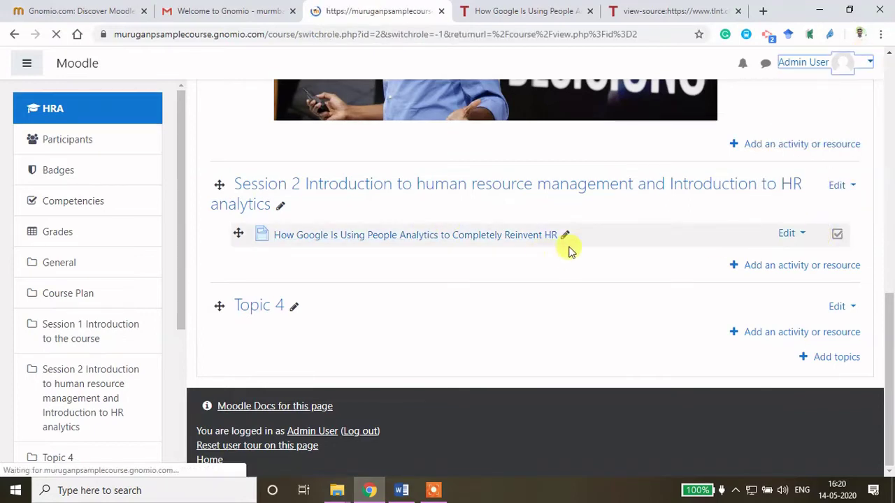
scroll(444, 309, "down", 3)
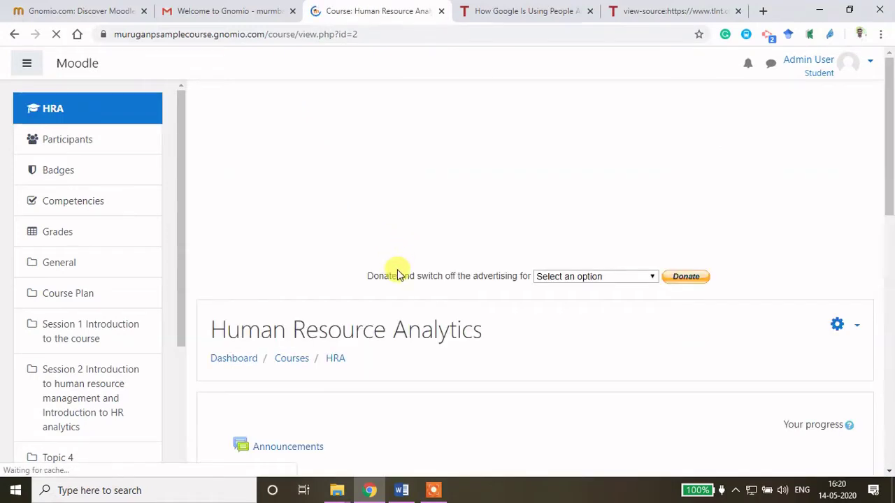
Step: Open the Session 2 page on Google's people analytics, look through the whole article as a student, and return to the course
scroll(397, 273, "down", 12)
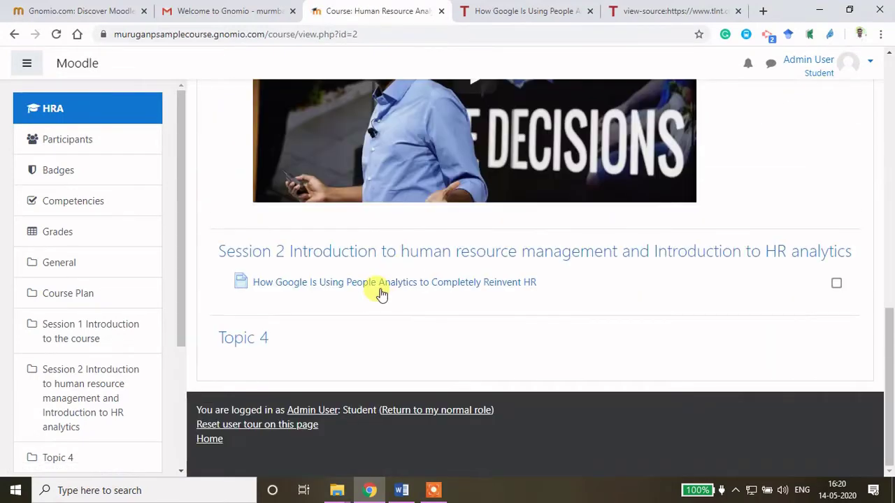
left_click(380, 289)
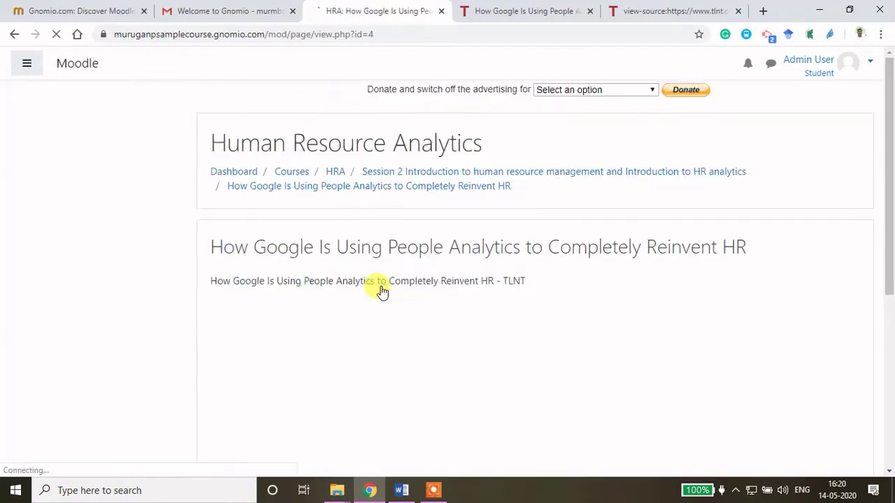
scroll(386, 288, "down", 5)
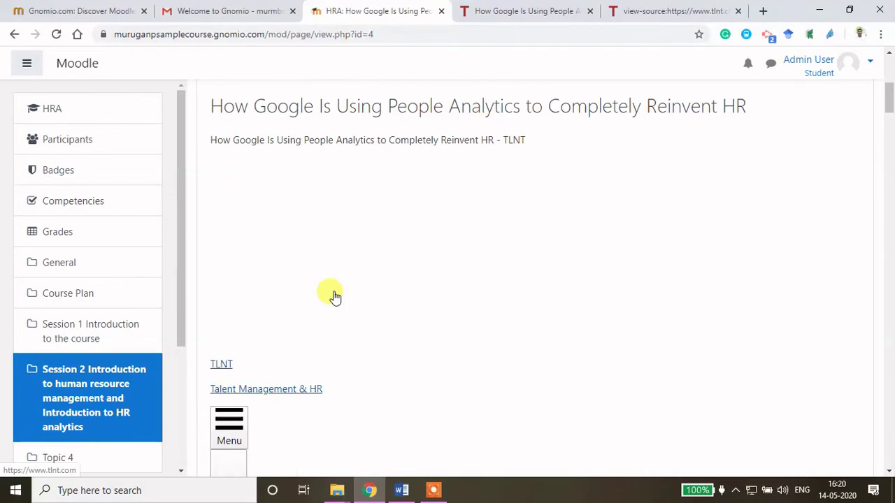
scroll(330, 294, "down", 5)
scroll(371, 294, "down", 15)
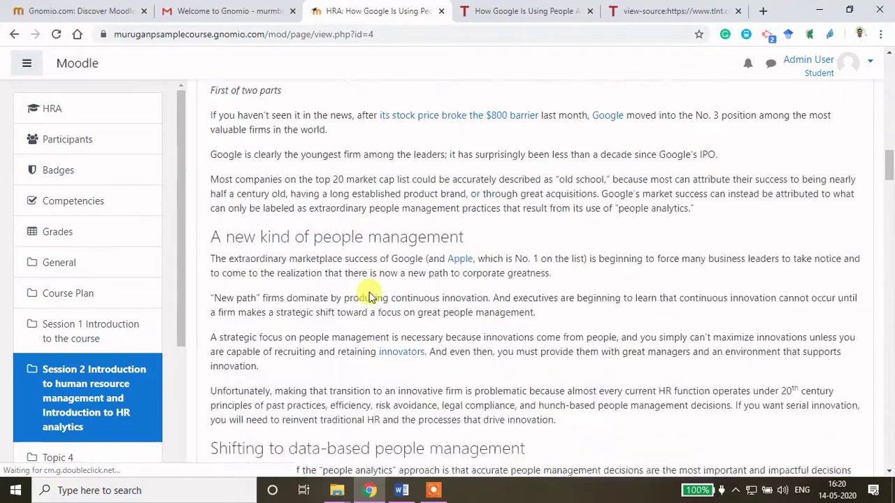
scroll(371, 294, "down", 20)
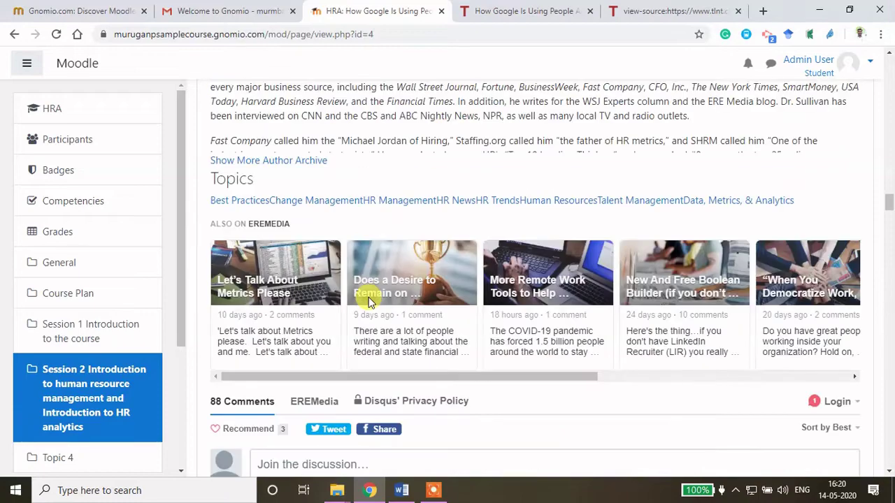
scroll(368, 298, "down", 8)
scroll(375, 308, "down", 4)
scroll(374, 307, "up", 20)
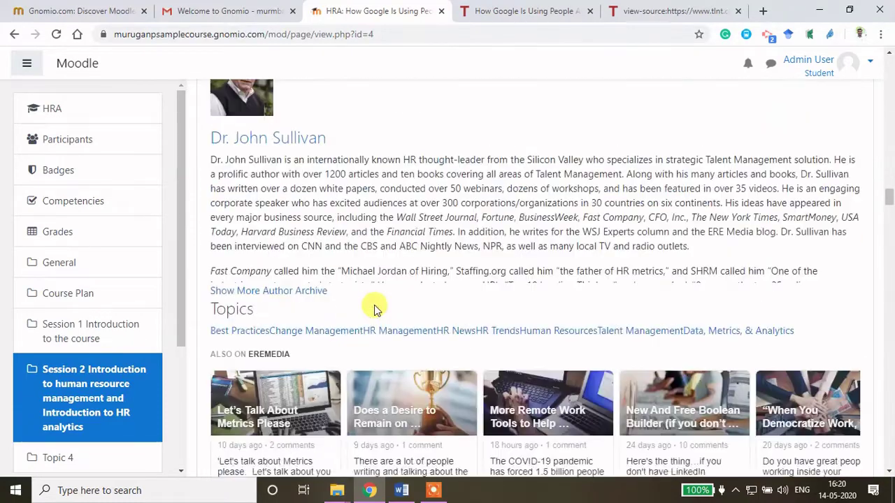
scroll(374, 306, "up", 15)
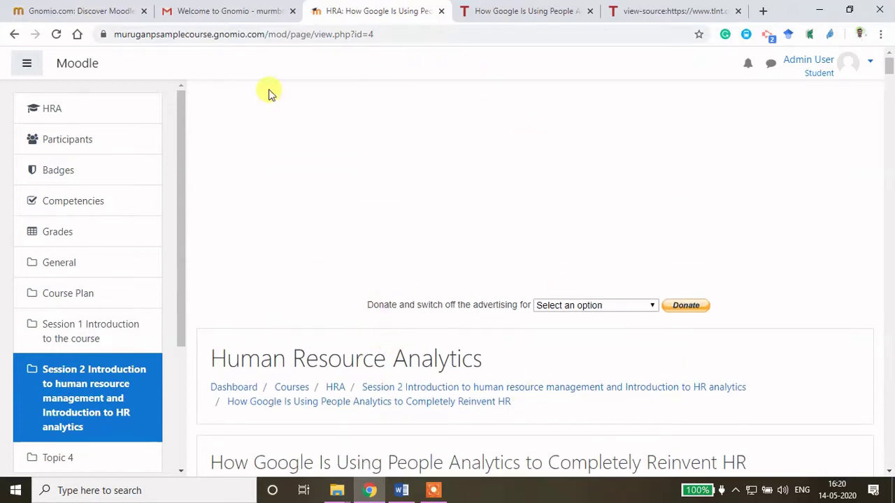
left_click(13, 35)
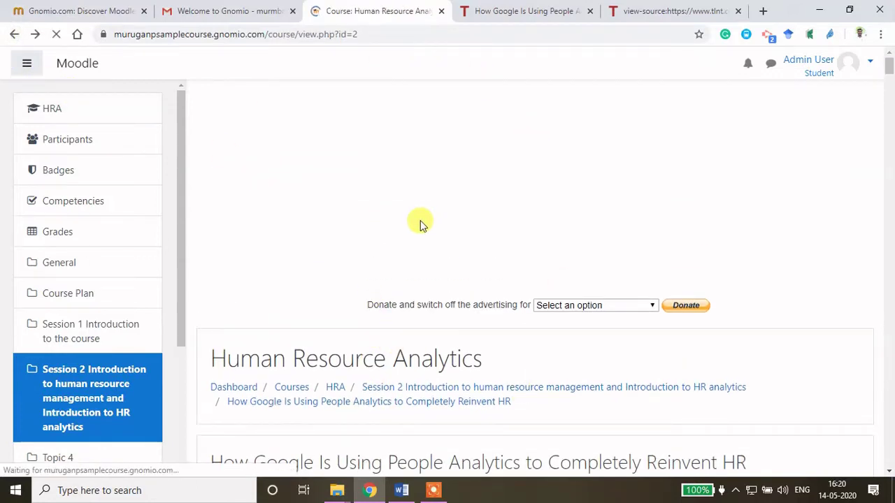
Step: Switch from the Student role back to the normal role
left_click(871, 64)
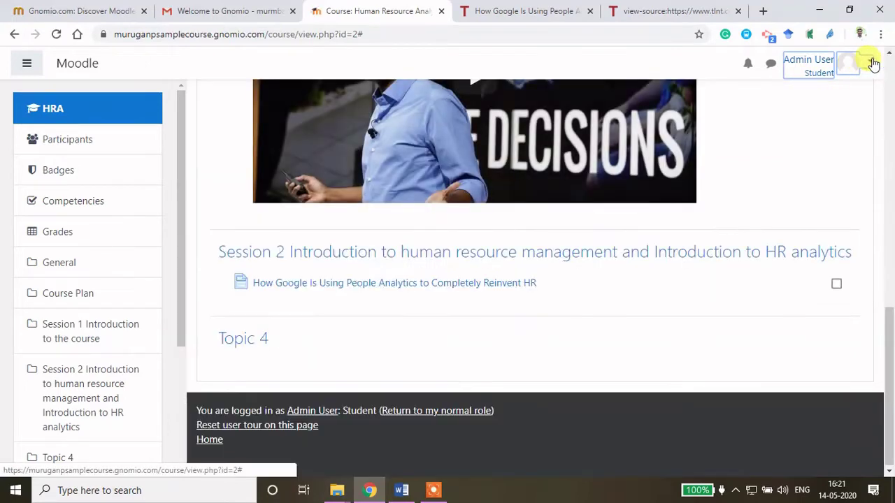
left_click(872, 63)
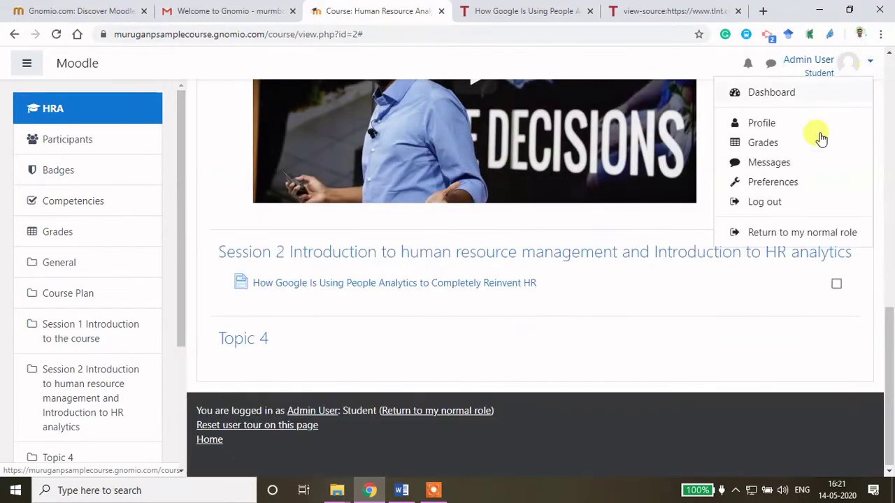
left_click(798, 231)
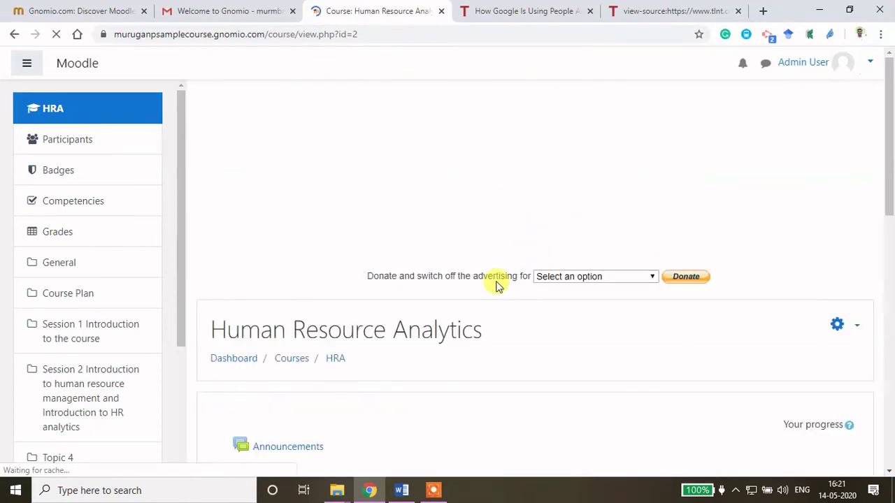
Step: Turn editing on for the Human Resource Analytics course and go to the Session 2 section
scroll(460, 308, "down", 10)
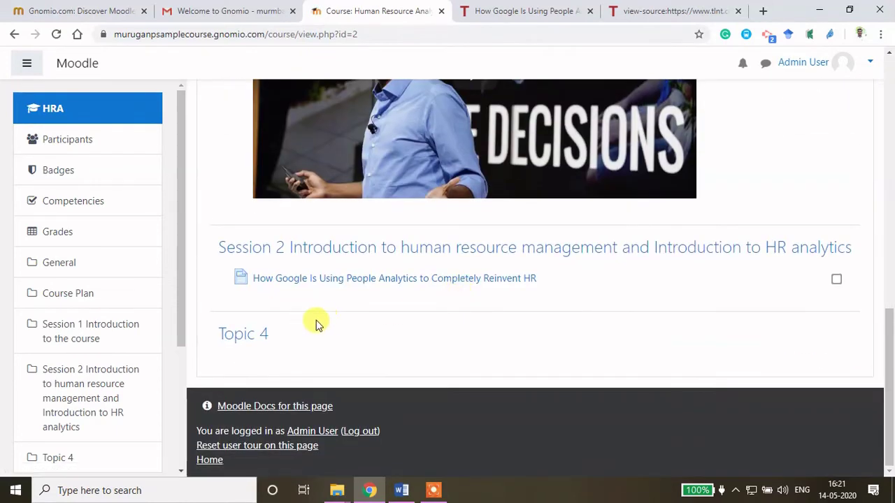
scroll(782, 197, "up", 10)
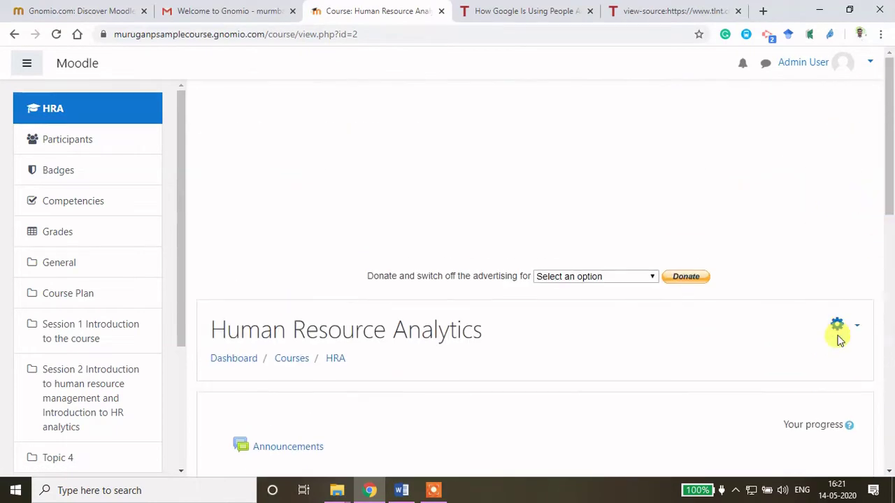
left_click(858, 197)
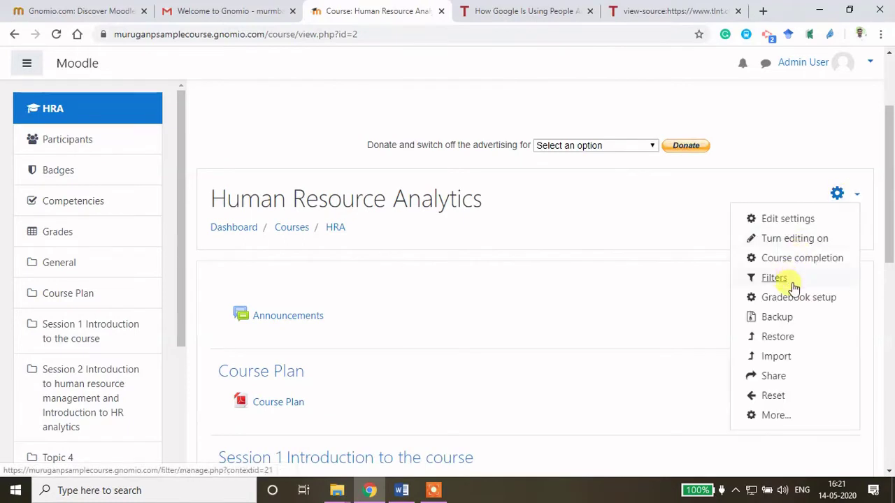
left_click(803, 240)
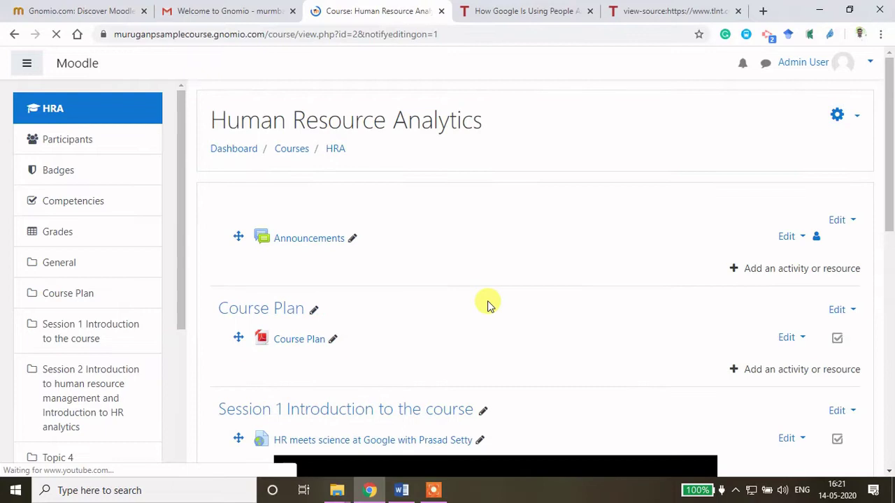
scroll(489, 300, "down", 8)
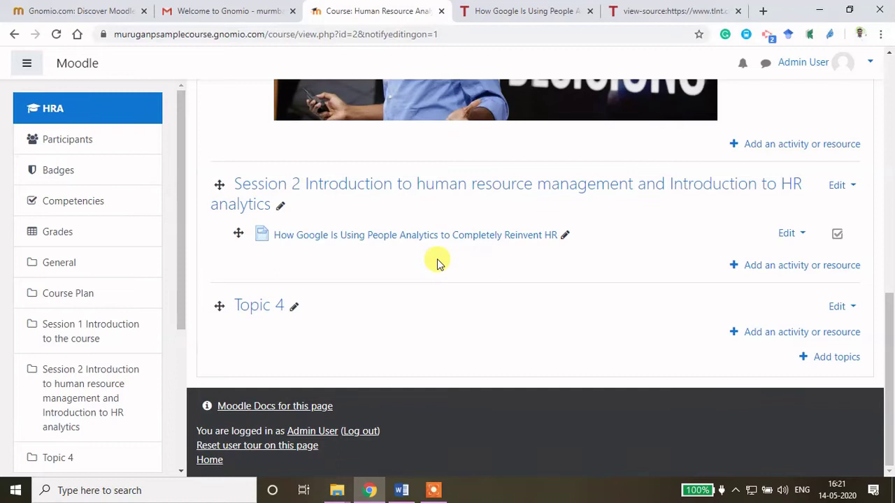
Step: Switch to the HR Analytics document in Word and copy the second Session 2 reading's title, "Is your company ready for HR analytics?"
left_click(402, 490)
scroll(321, 328, "down", 1)
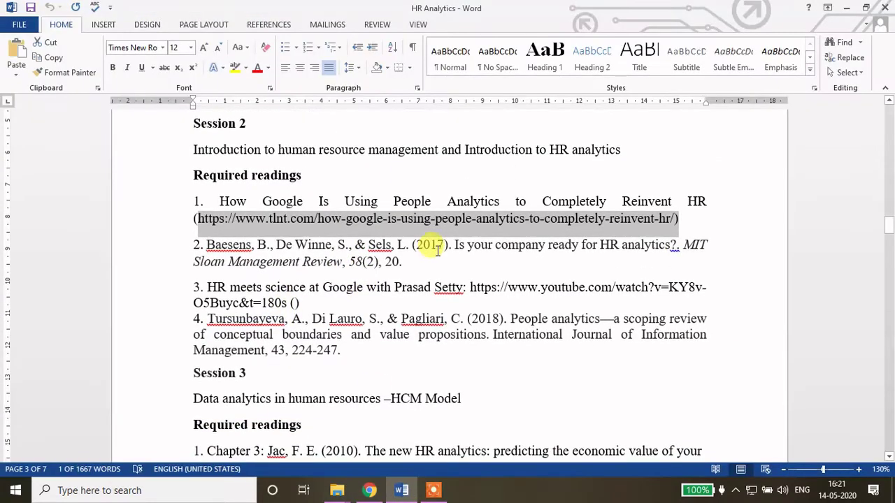
left_click_drag(453, 244, 592, 244)
left_click(600, 248)
left_click_drag(455, 244, 664, 243)
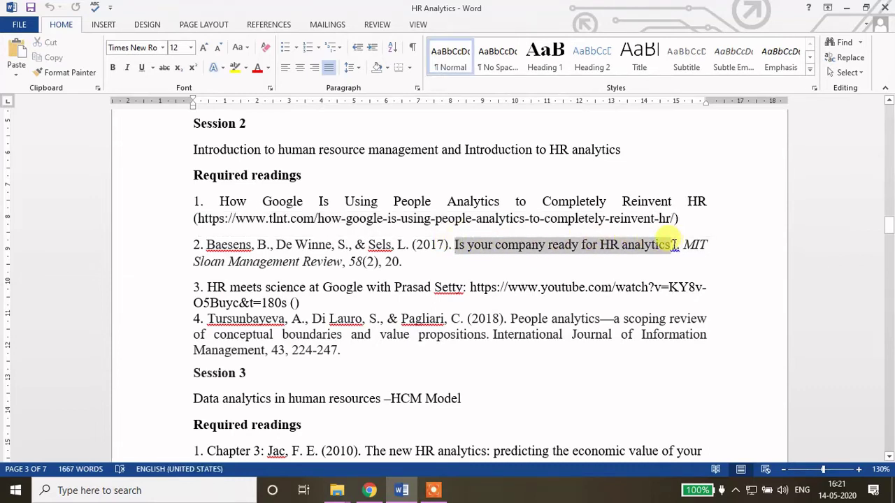
left_click_drag(677, 248, 682, 245)
key("ctrl+c")
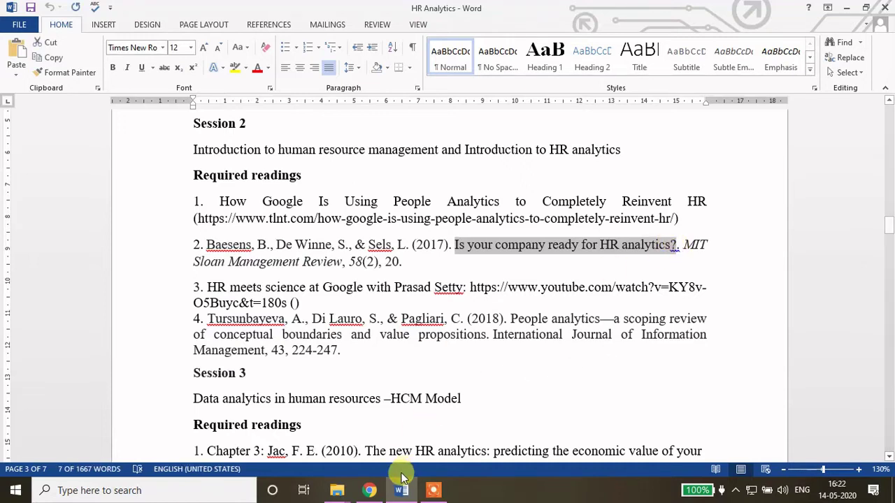
Step: Return to Chrome, close the article and page source tabs, and search Google for "Is your company ready for HR analytics?" in a new tab
left_click(370, 490)
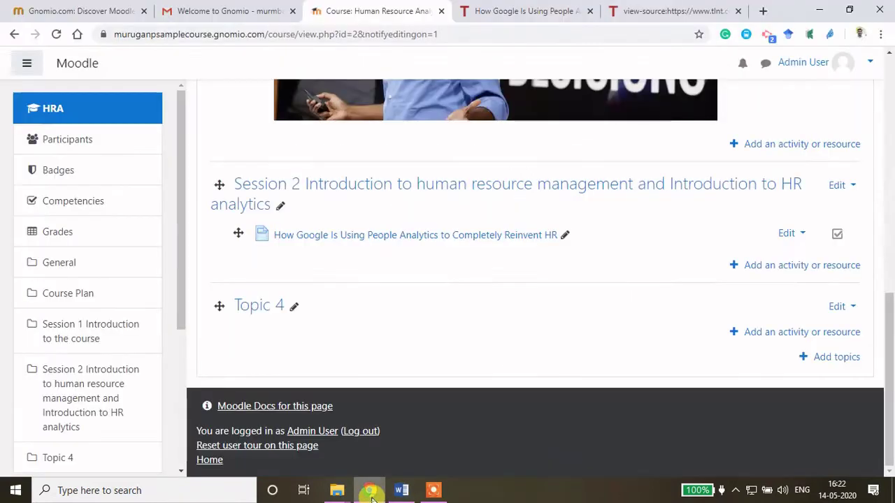
left_click(738, 11)
left_click(622, 11)
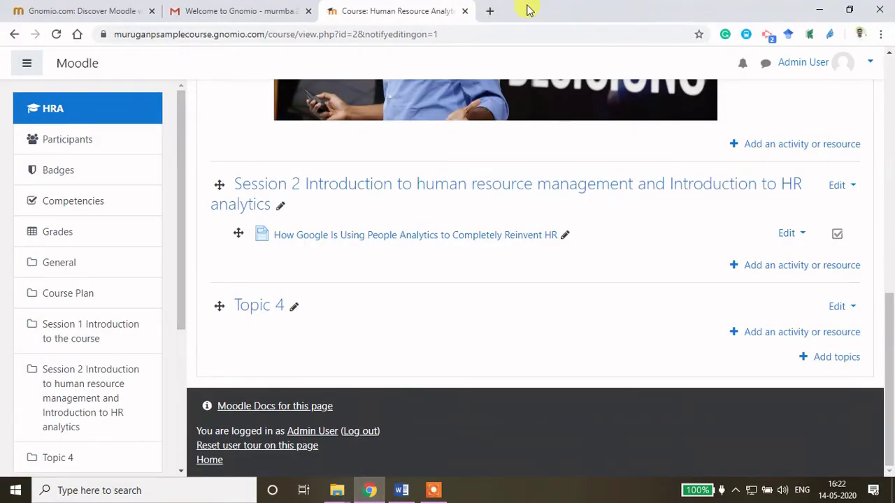
left_click(490, 11)
key("ctrl+v")
key("Return")
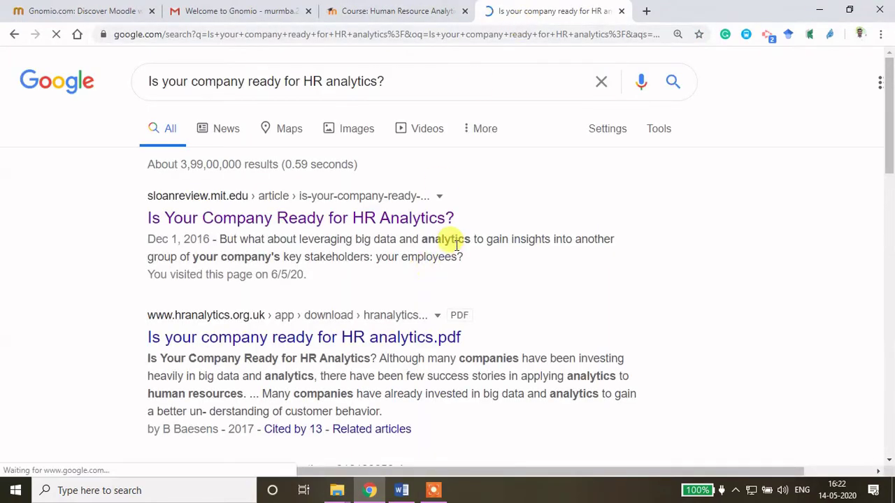
Step: Open the sloanreview.mit.edu result in a new tab, try the hranalytics.org.uk PDF result and cancel its download, then view the article
middle_click(360, 221)
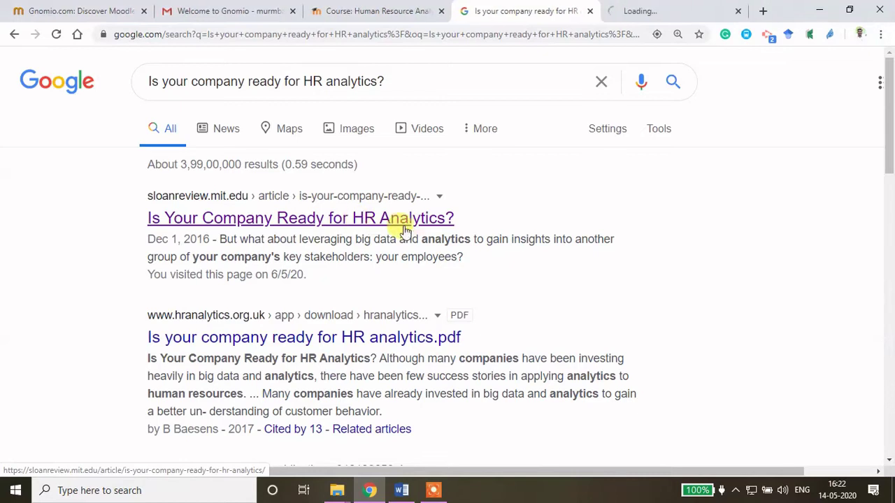
scroll(399, 225, "down", 2)
middle_click(279, 211)
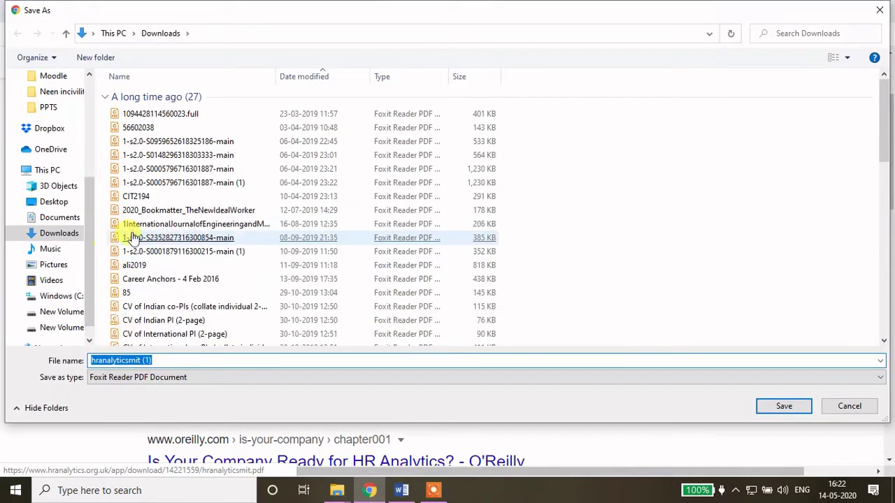
left_click(848, 407)
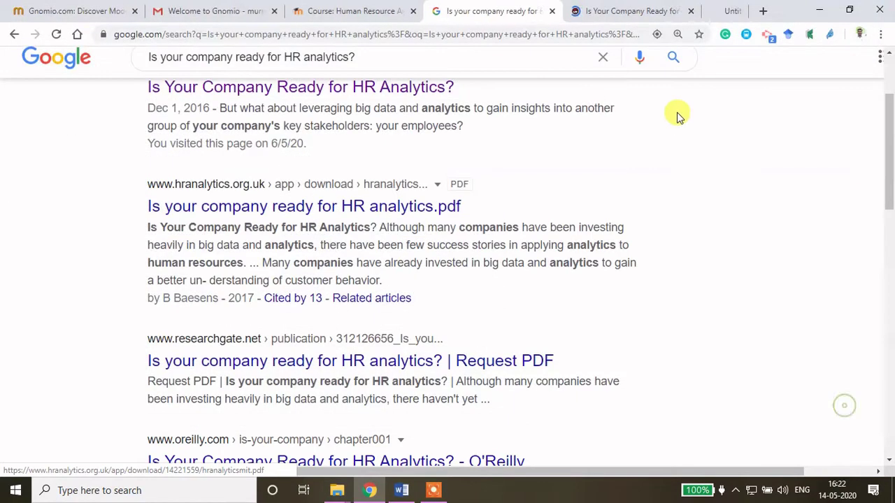
left_click(665, 10)
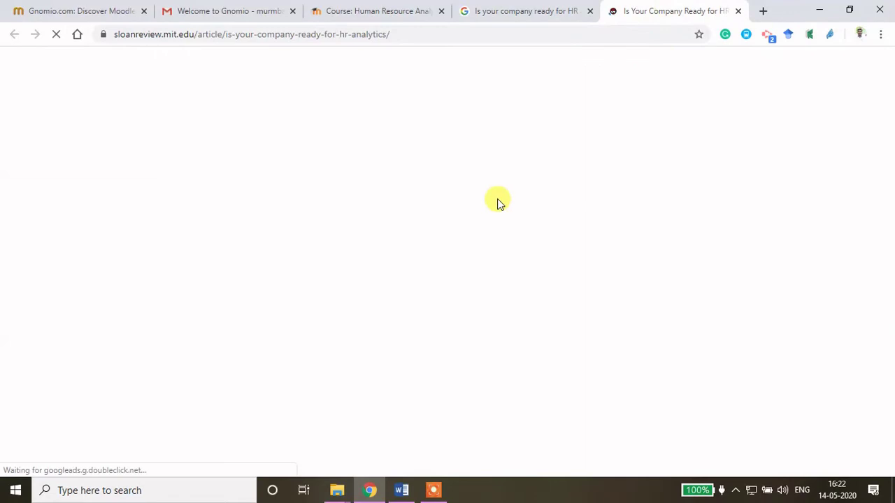
Step: Look through the MIT Sloan article, dismissing the pop-up, and copy the article's web address
scroll(498, 203, "down", 15)
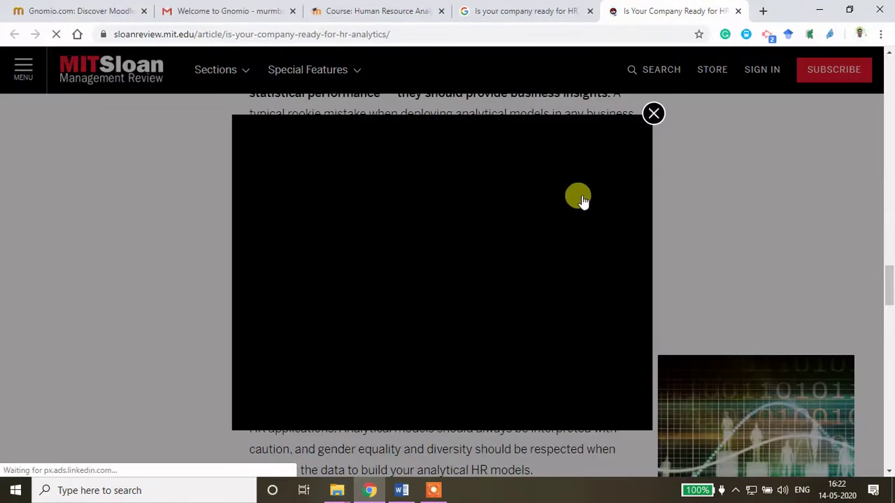
left_click(653, 113)
scroll(588, 266, "down", 5)
scroll(577, 295, "down", 5)
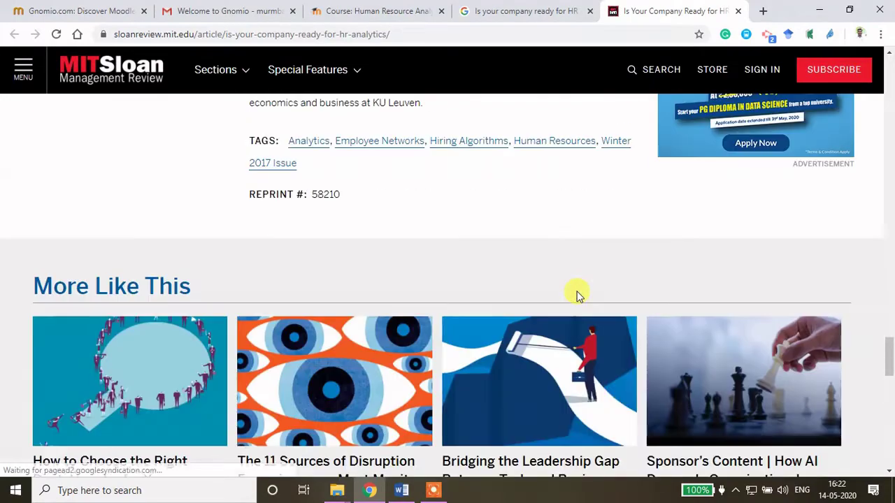
scroll(577, 296, "up", 10)
scroll(574, 297, "up", 20)
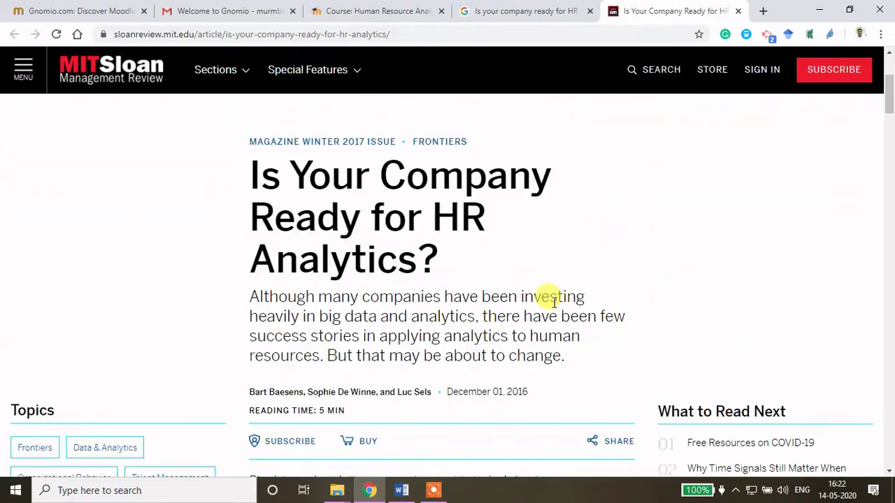
scroll(554, 301, "up", 3)
left_click(391, 34)
key("ctrl+c")
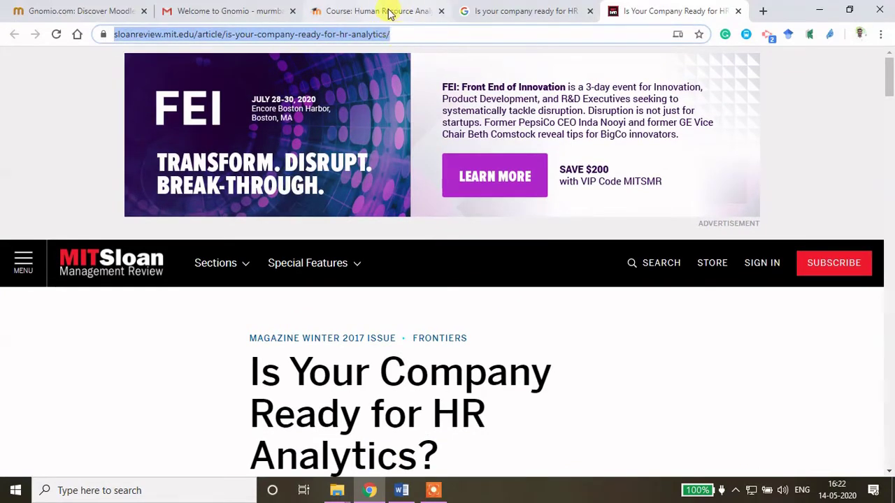
Step: Return to the Moodle course and start adding a URL resource to Session 2
left_click(385, 12)
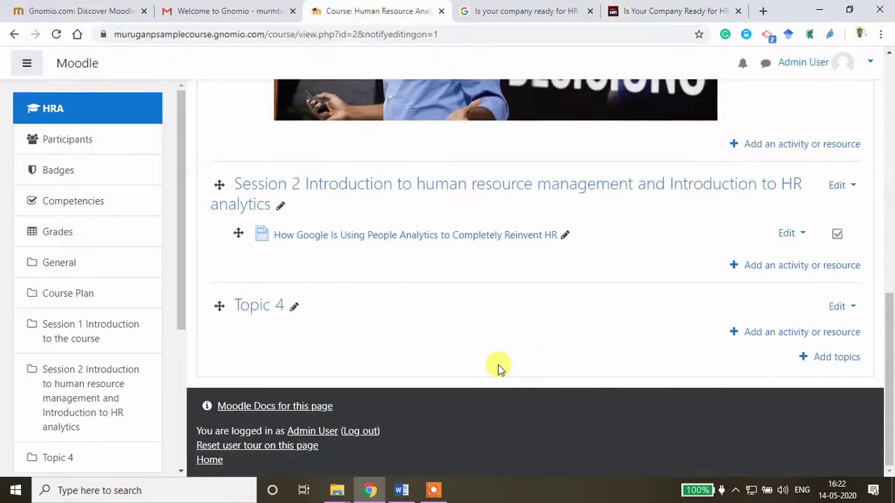
left_click(771, 267)
left_click_drag(421, 195, 420, 383)
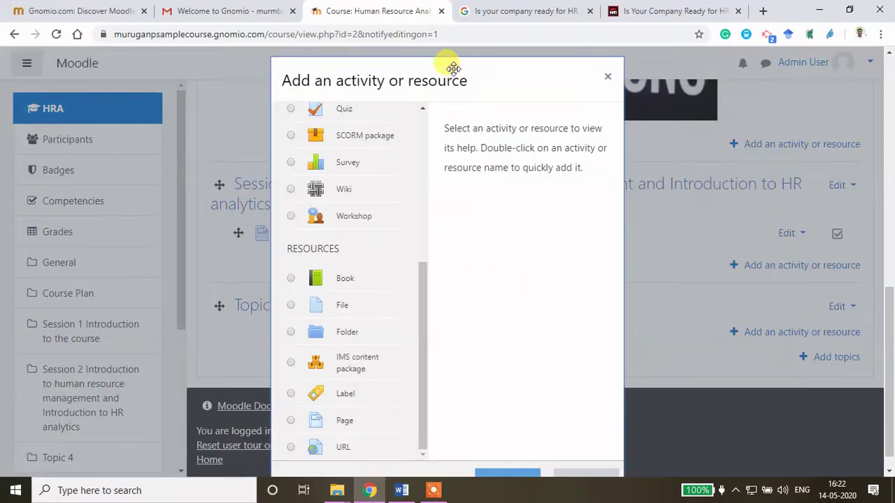
left_click_drag(439, 64, 437, 36)
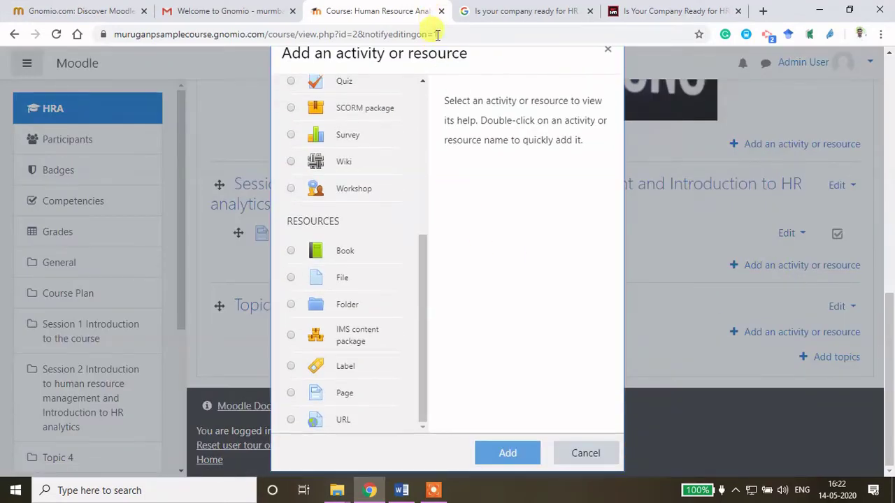
left_click(291, 420)
left_click(503, 453)
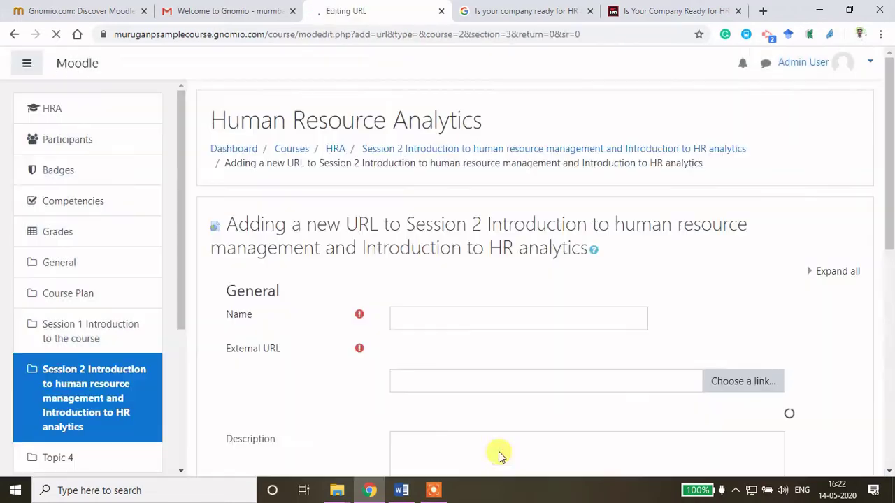
scroll(473, 415, "down", 2)
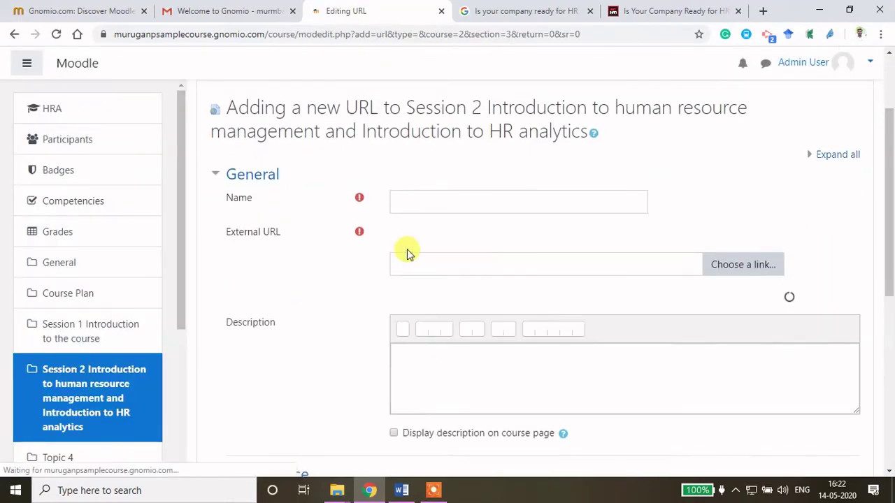
Step: Paste the copied MIT Sloan article address as the new resource's External URL
left_click(406, 260)
key("ctrl+v")
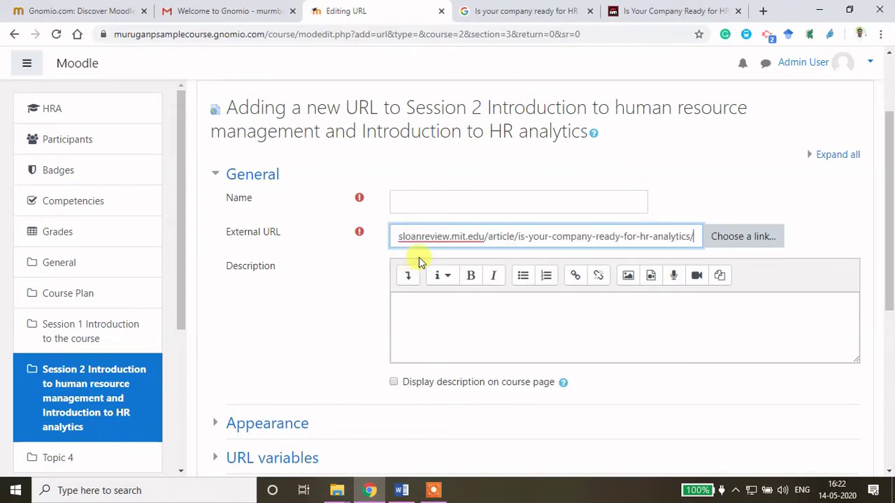
left_click(416, 205)
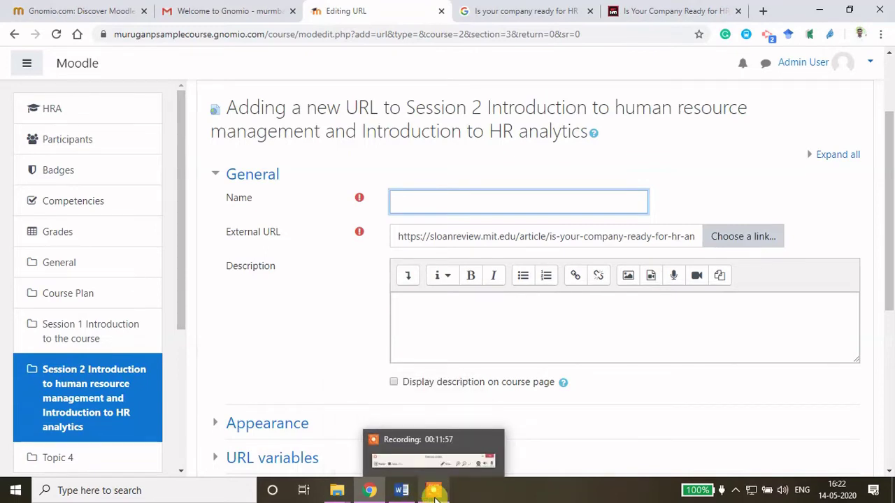
Step: Copy the title "Is Your Company Ready for HR Analytics?" from the MIT Sloan article page
left_click(632, 10)
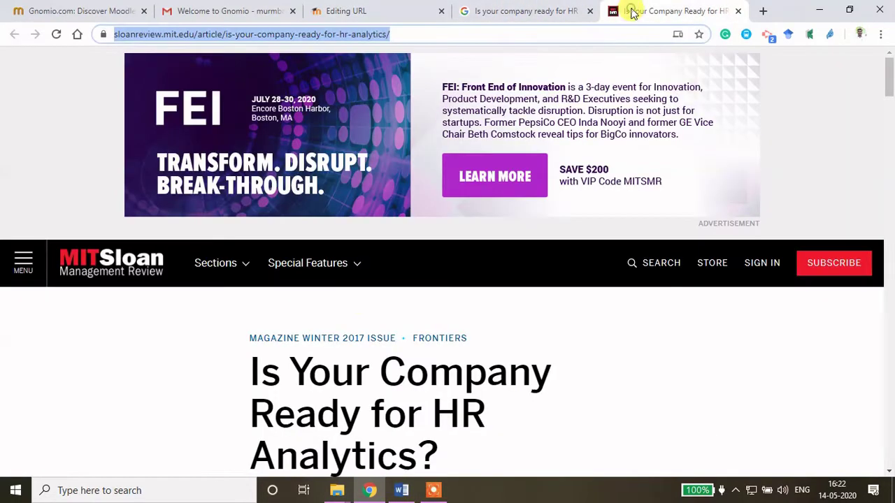
scroll(280, 392, "down", 3)
left_click_drag(253, 172, 448, 261)
key("ctrl+c")
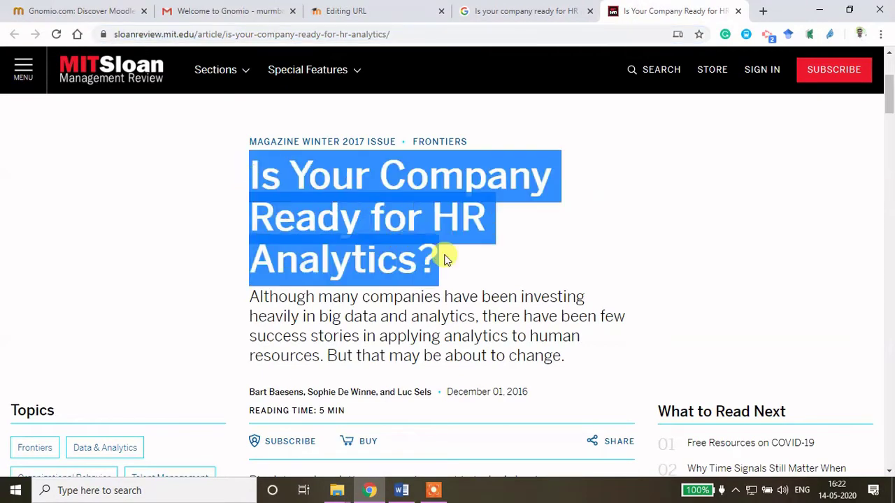
Step: Search Google Scholar for the copied article title in a new tab and select the first result's APA citation for copying
left_click(521, 11)
left_click(762, 10)
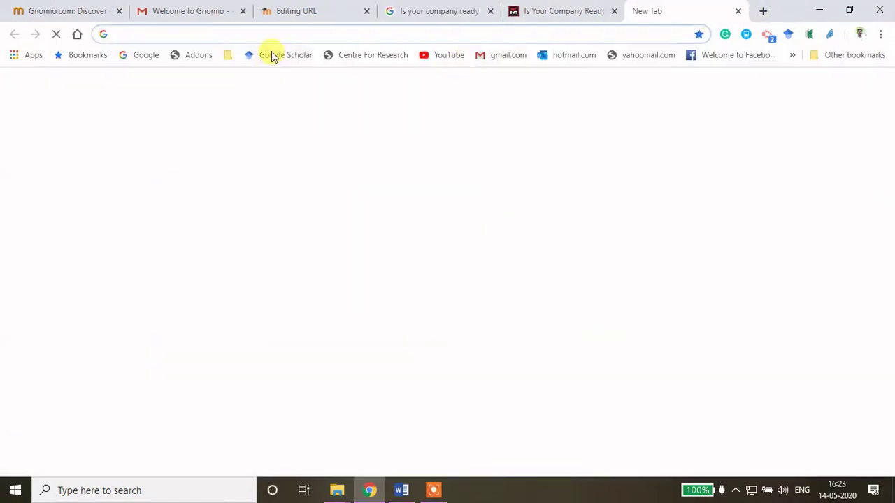
left_click(272, 56)
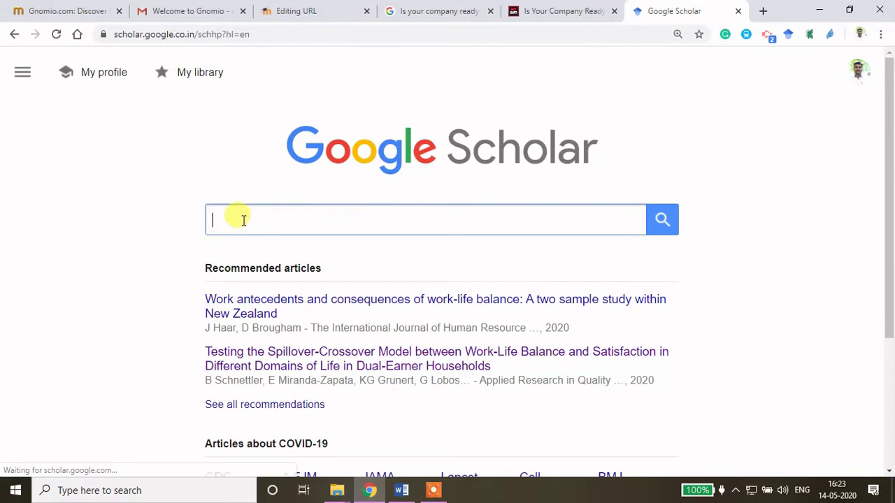
key("ctrl+v")
left_click(652, 221)
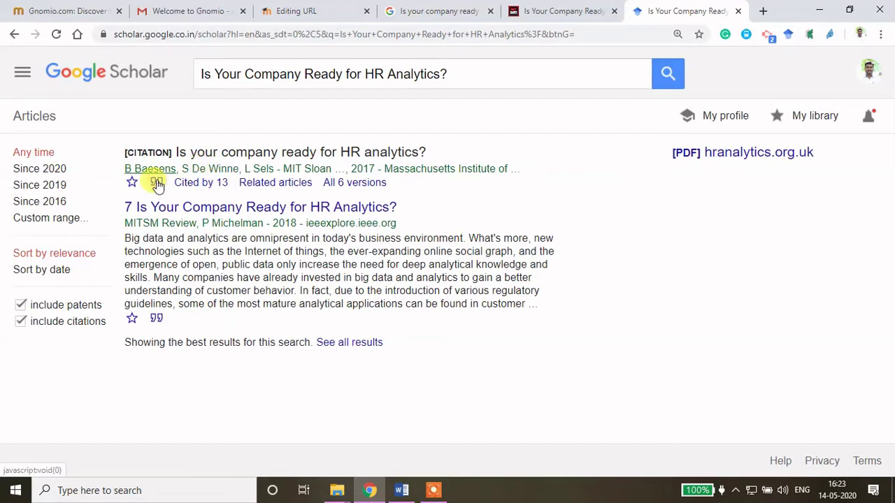
left_click(155, 183)
left_click(353, 213)
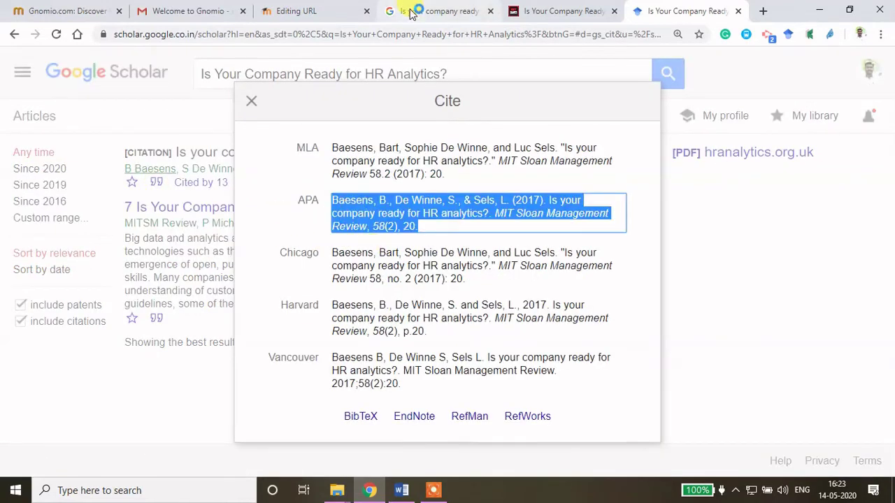
Step: Use the copied APA citation as the URL resource's name in Moodle, then save and return to the course
left_click(329, 12)
key("ctrl+v")
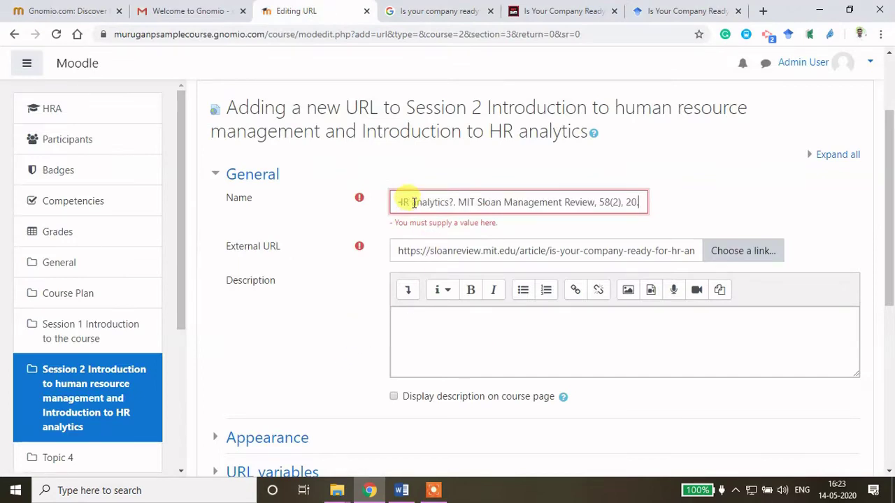
scroll(483, 309, "down", 5)
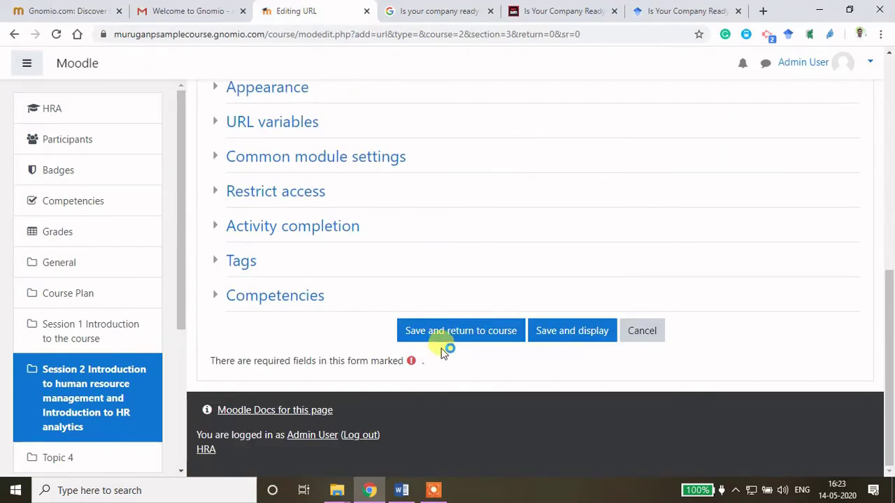
scroll(448, 353, "up", 1)
left_click(453, 403)
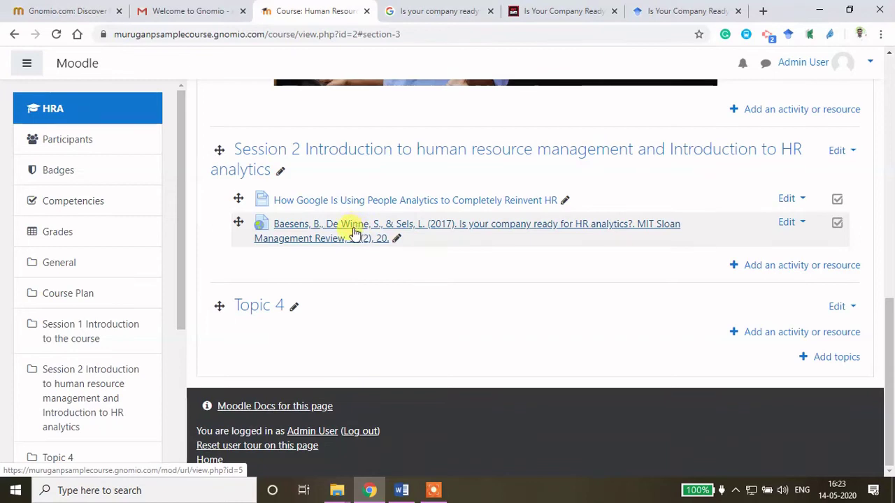
Step: Open the new Session 2 article resource in a separate tab and close the Google search and original MIT Sloan article tabs
left_click(356, 228)
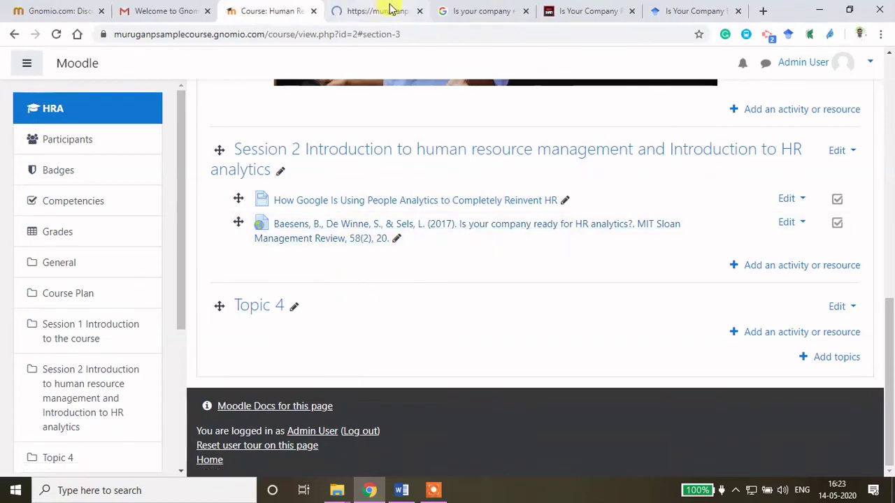
left_click(525, 11)
left_click(525, 11)
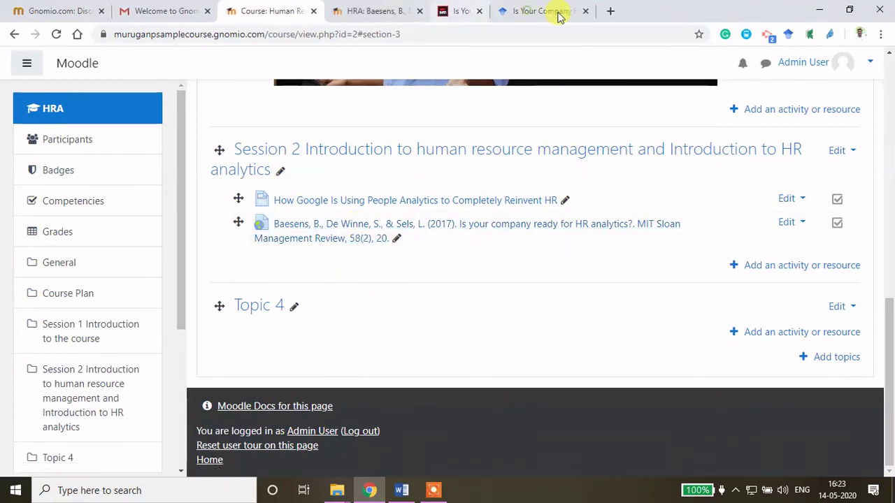
left_click(378, 10)
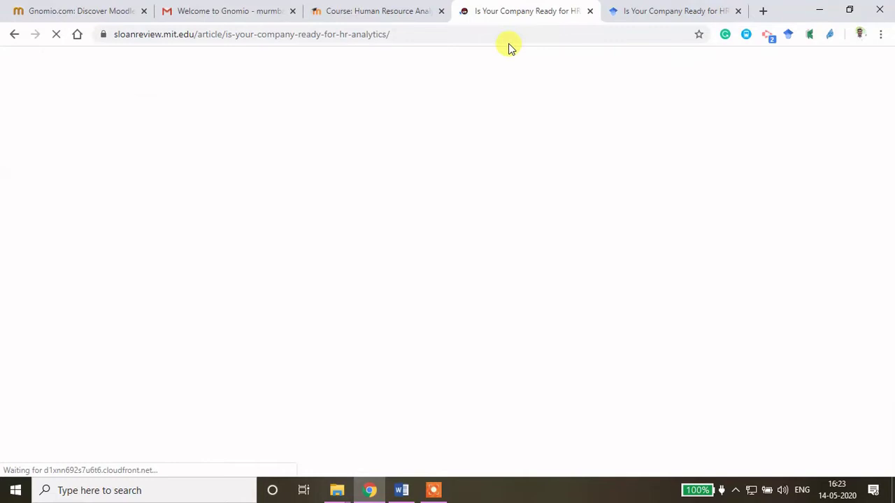
Step: Look through the linked MIT Sloan article to check whether its full text can be read
scroll(410, 266, "down", 20)
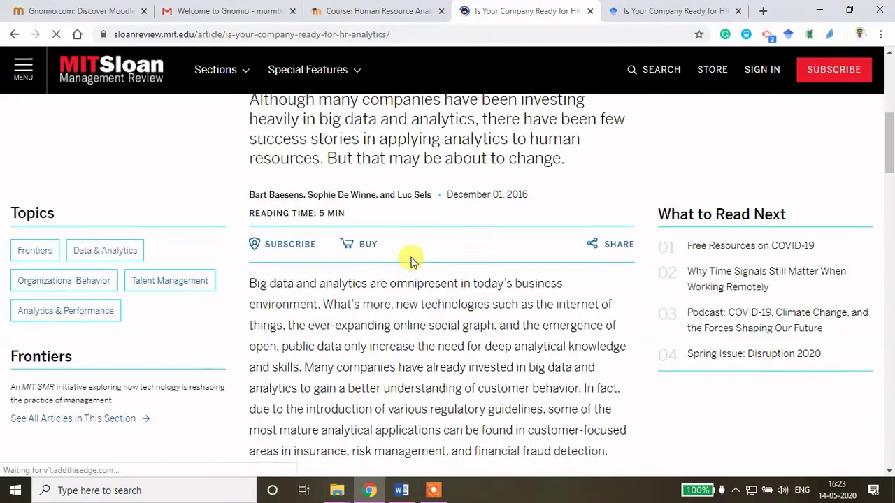
scroll(441, 234, "up", 10)
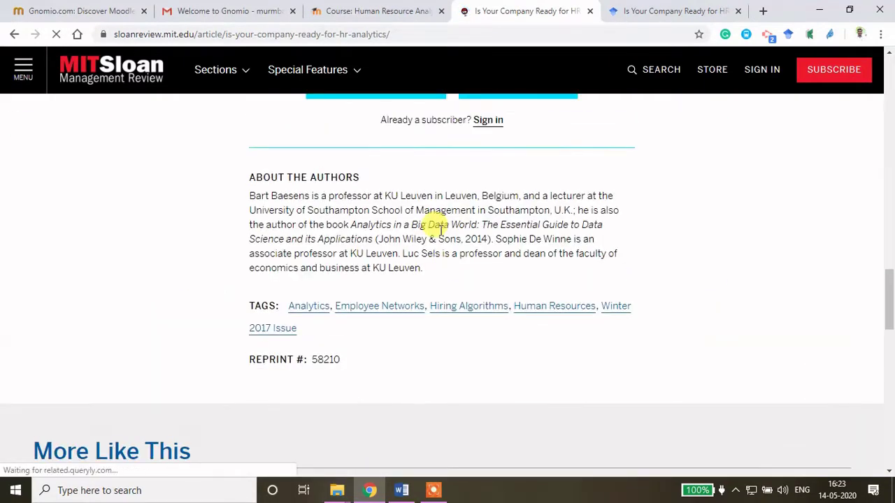
scroll(430, 287, "down", 2)
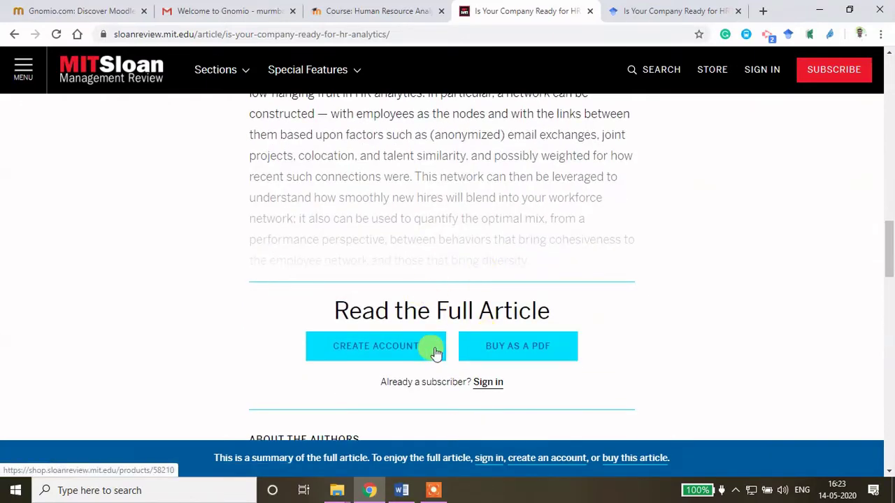
scroll(480, 259, "up", 6)
scroll(480, 259, "up", 6)
scroll(471, 250, "down", 5)
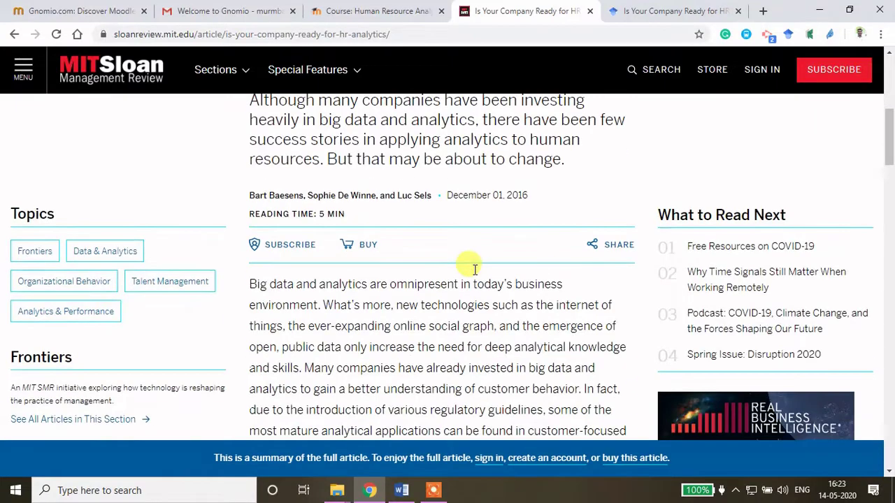
scroll(476, 269, "down", 14)
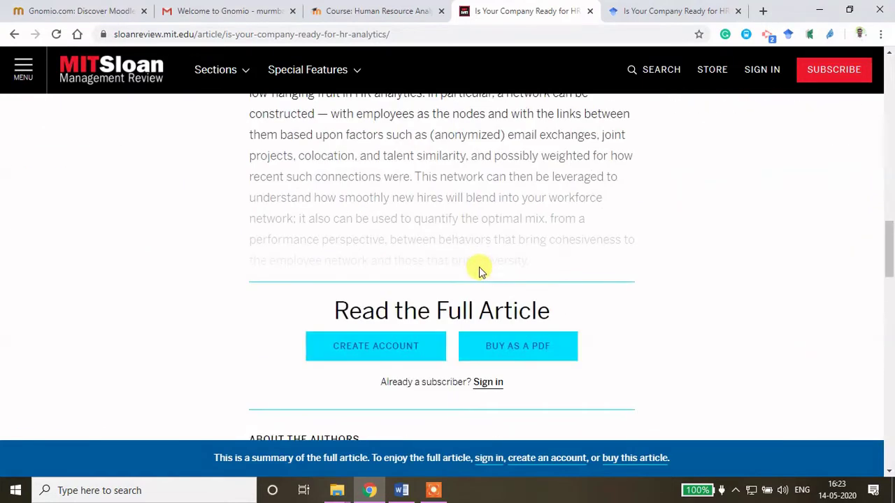
scroll(476, 267, "up", 13)
scroll(465, 265, "up", 5)
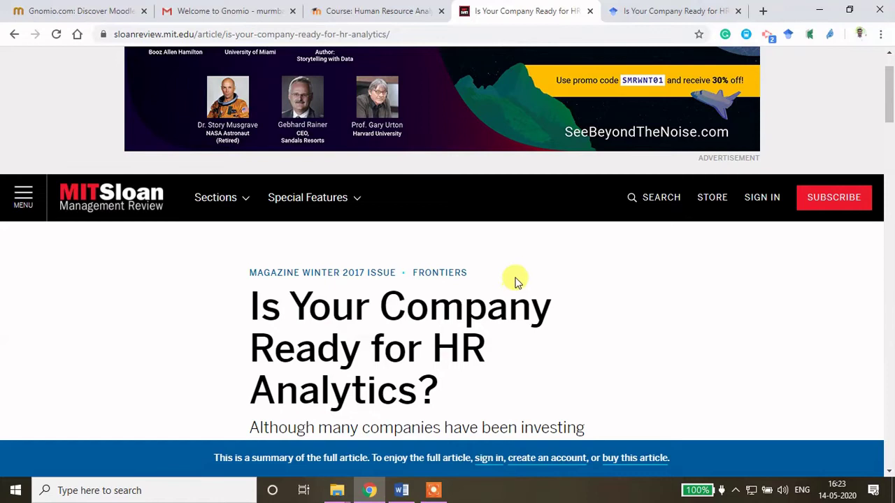
Step: Return to Google Scholar, close the citation window and copy the hranalytics.org.uk PDF's link address, cancelling the file download
left_click(689, 12)
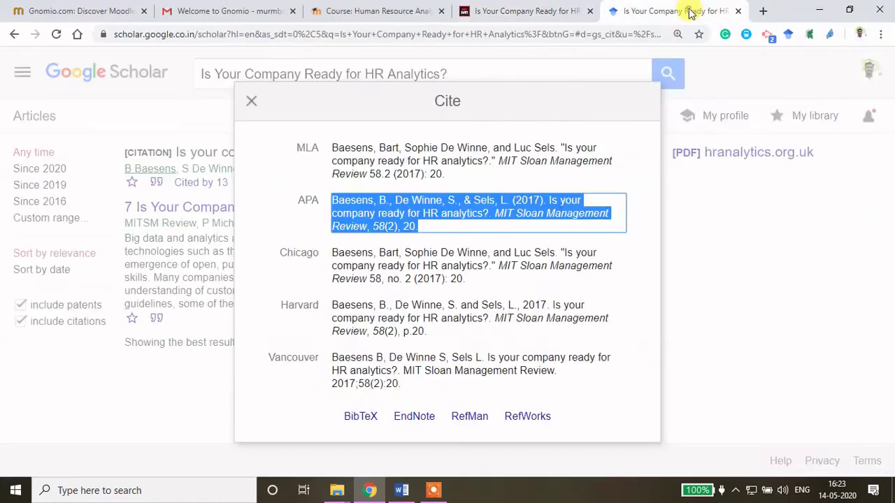
left_click(251, 101)
left_click(728, 155)
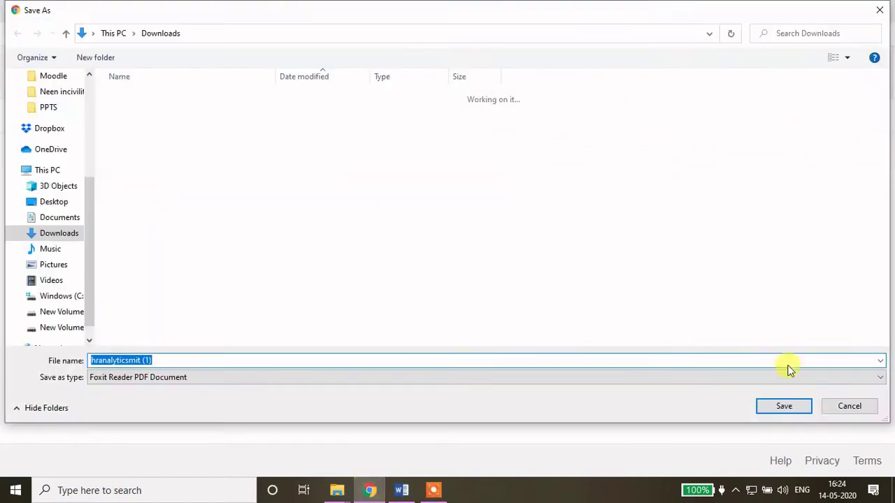
left_click(850, 406)
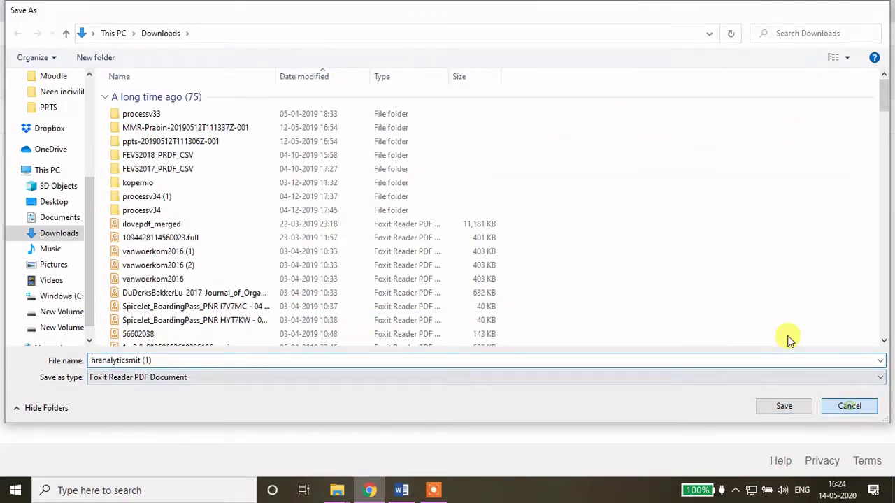
right_click(723, 159)
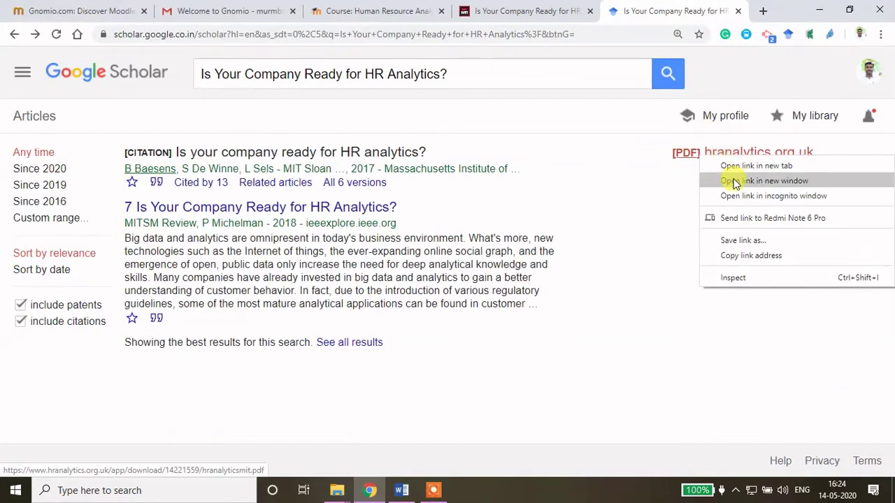
left_click(752, 255)
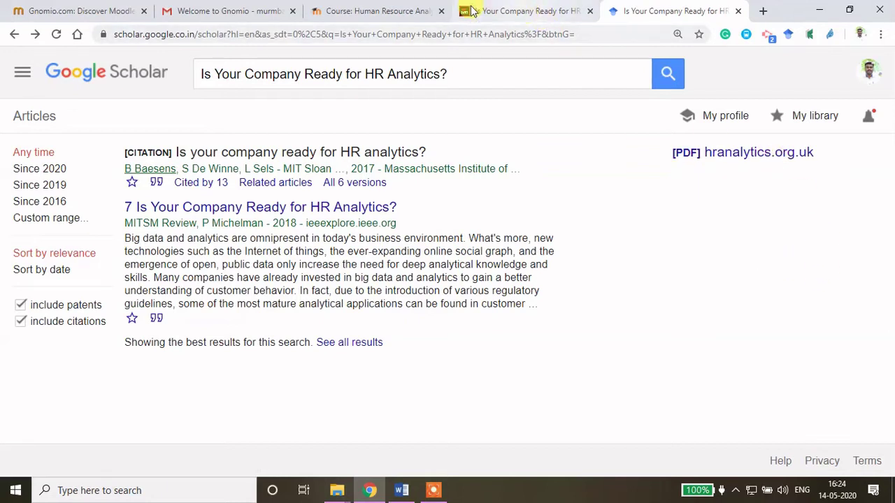
Step: Replace the External URL of Session 2's article resource with the copied hranalytics.org.uk PDF address, then save and return to the course
left_click(379, 11)
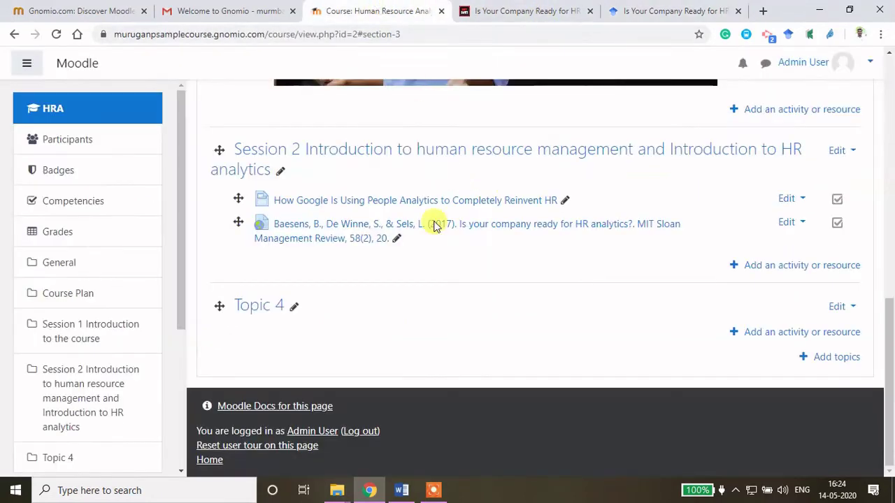
left_click(802, 224)
left_click(779, 245)
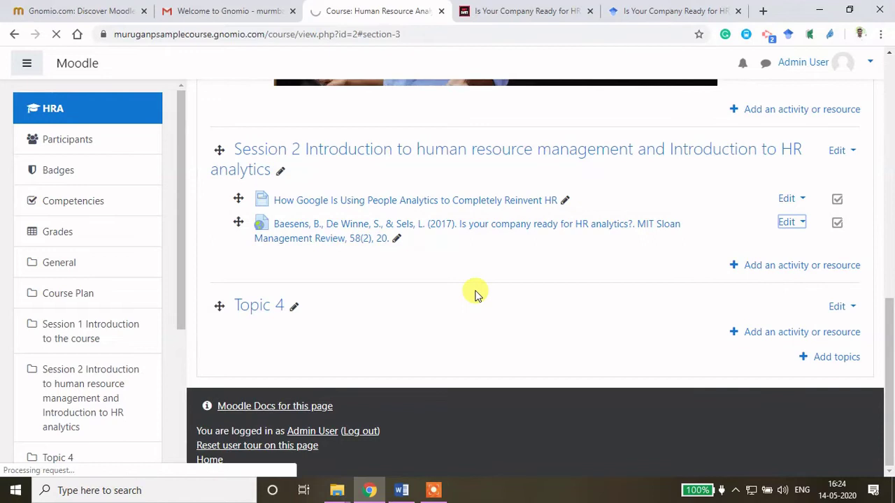
left_click(443, 381)
key("ctrl+a")
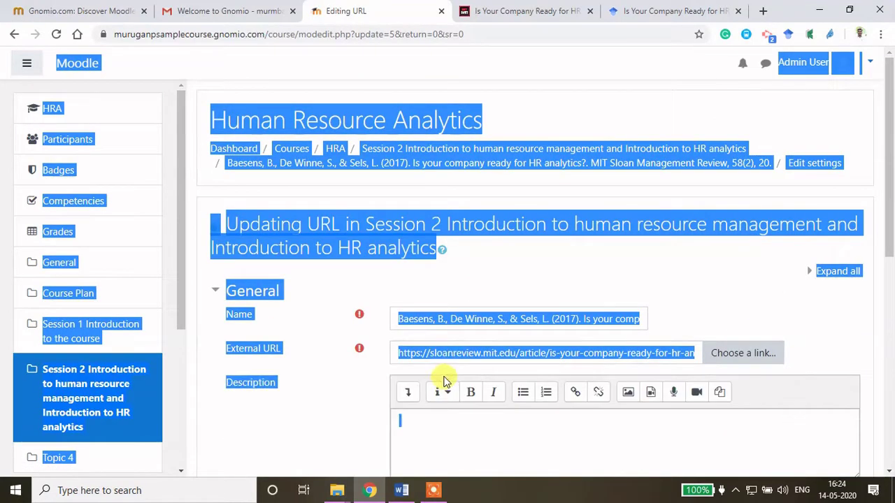
left_click(444, 381)
left_click(438, 354)
key("ctrl+a")
key("ctrl+v")
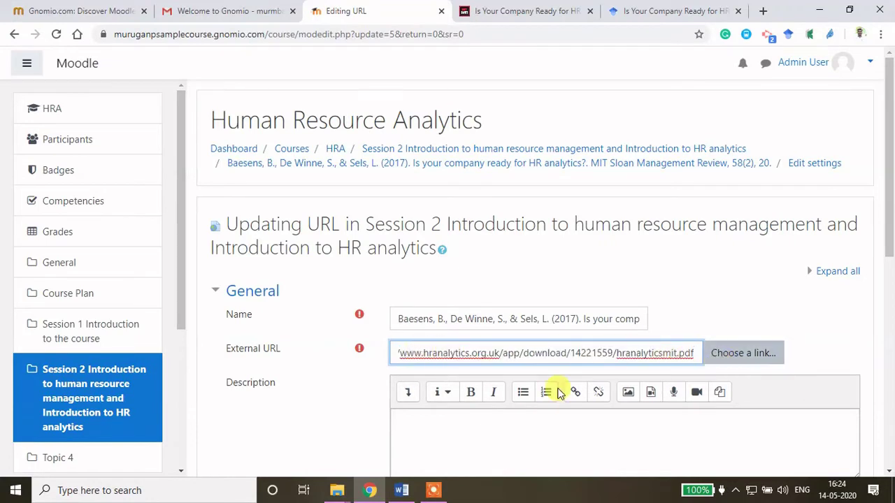
key("ctrl+a")
key("End")
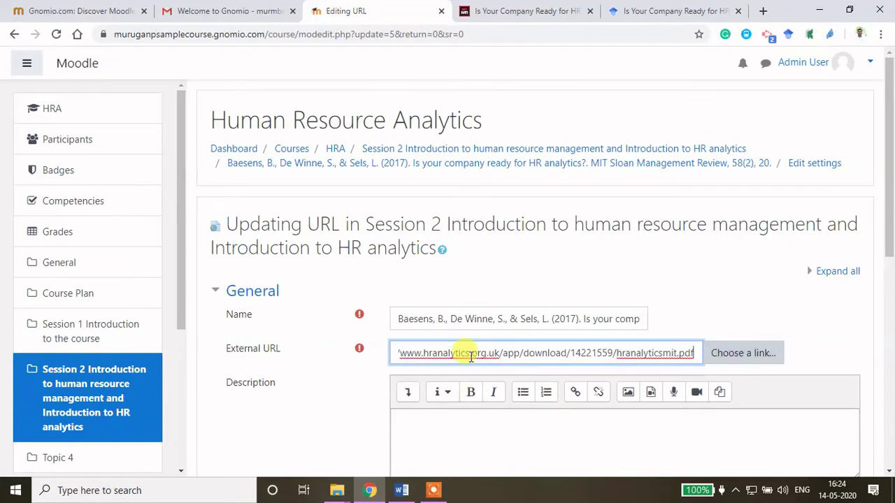
scroll(391, 388, "down", 10)
left_click(443, 334)
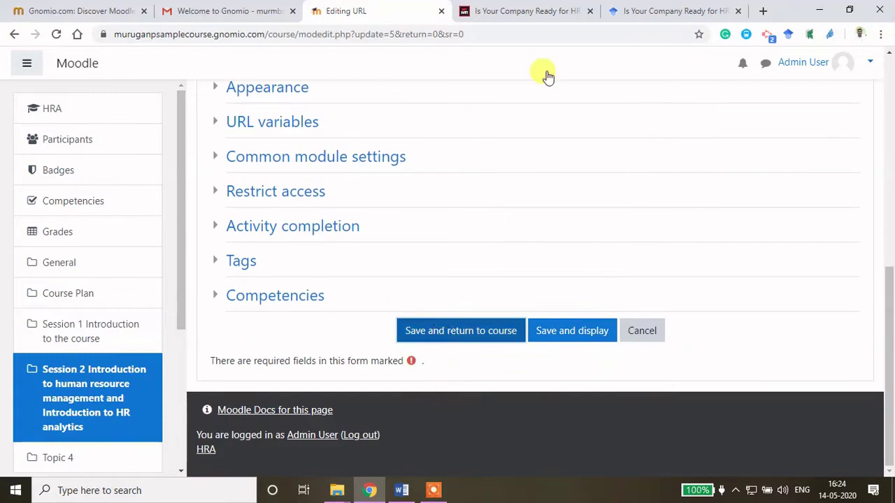
Step: Close the MIT Sloan article tab and open Session 2's "Is your company ready for HR analytics?" resource in a separate tab
left_click(590, 12)
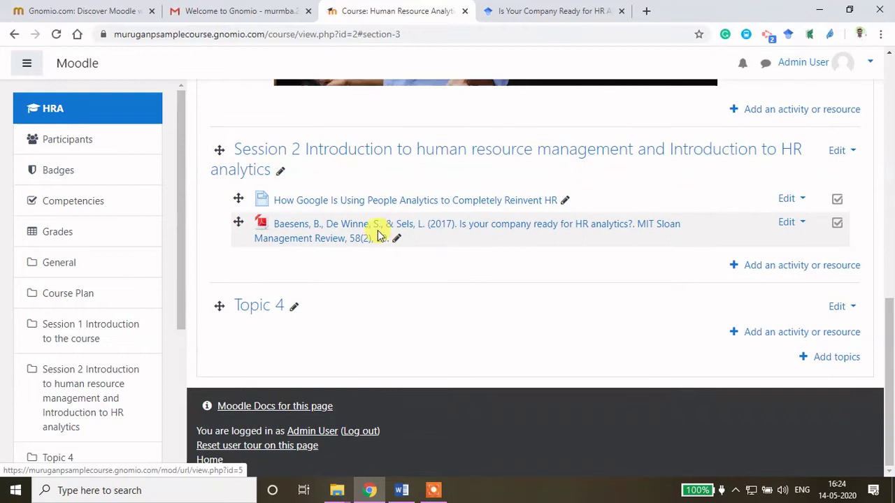
middle_click(395, 231)
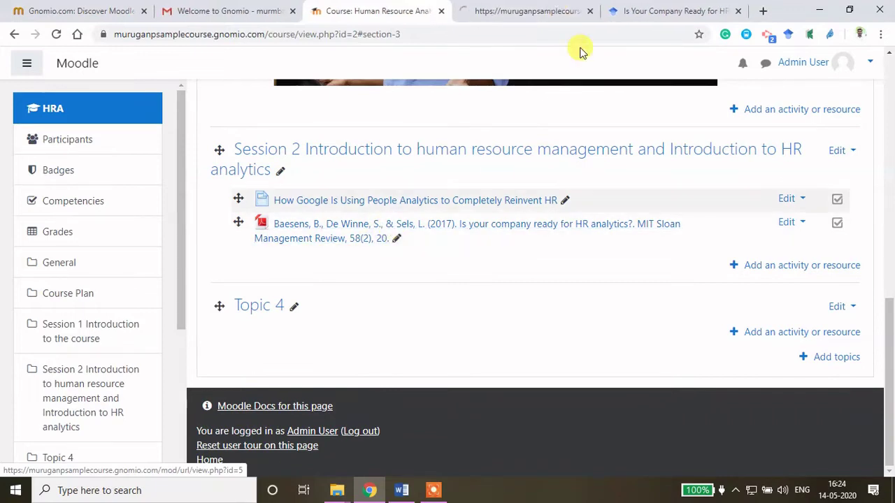
left_click(535, 10)
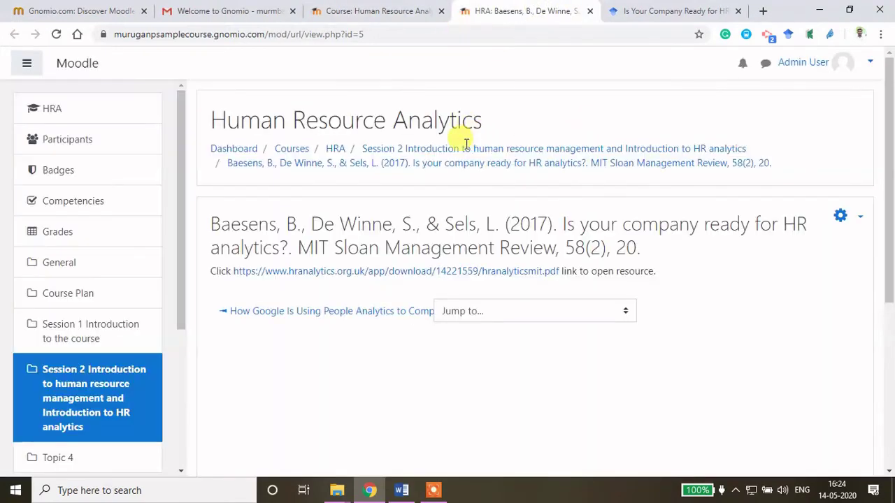
Step: Download the PDF from the resource's hranalytics.org.uk link into the Downloads folder as hranalyticsmit (1)
left_click(421, 279)
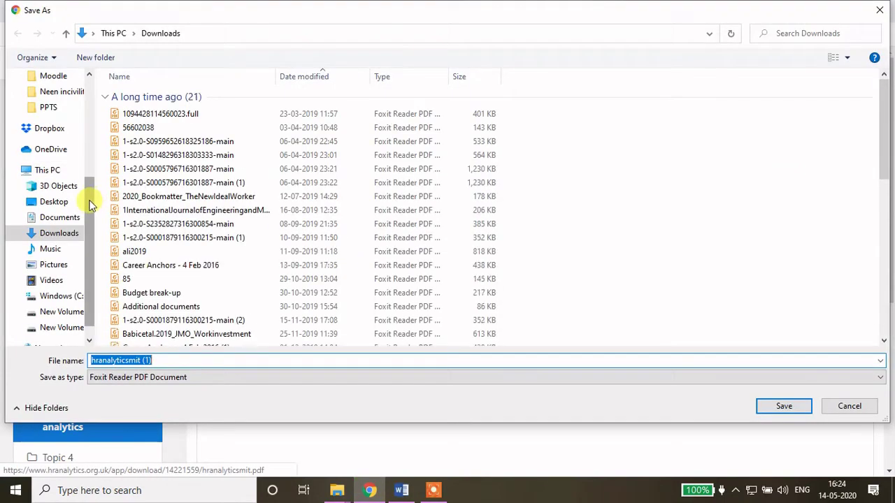
scroll(88, 175, "up", 5)
left_click(68, 118)
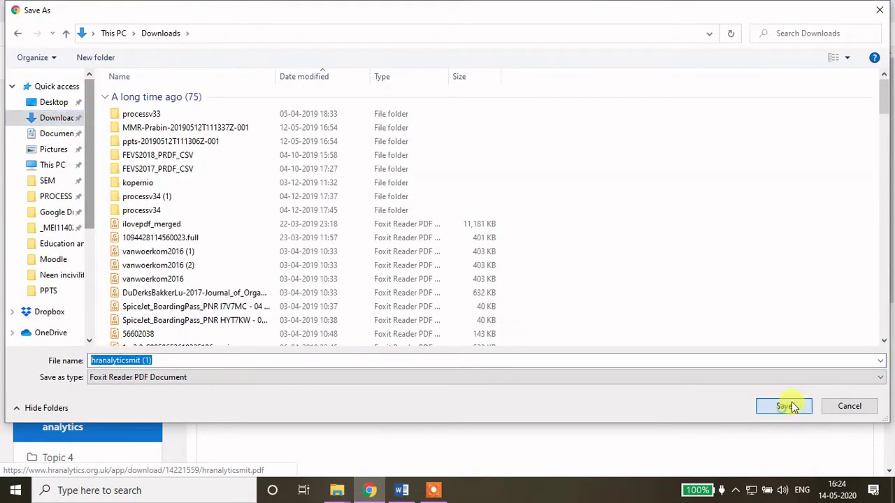
left_click(784, 406)
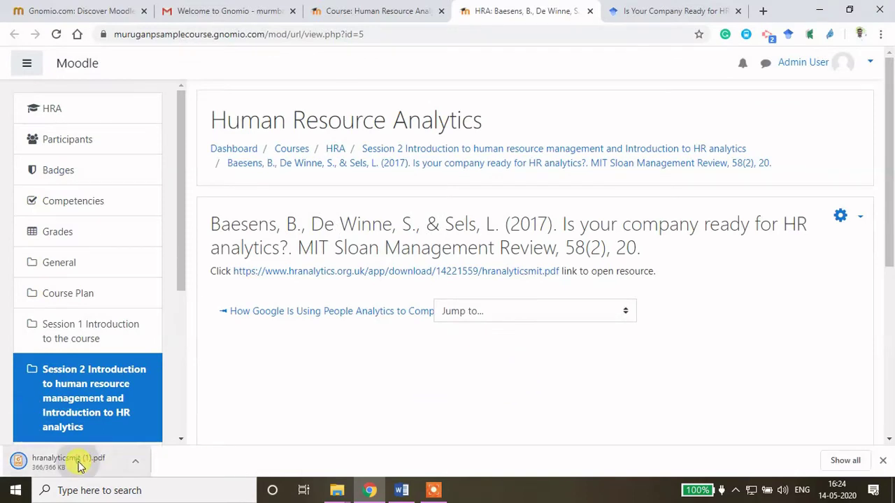
Step: Open the downloaded PDF to check that it is the full article, close it and return to the course page
left_click(79, 466)
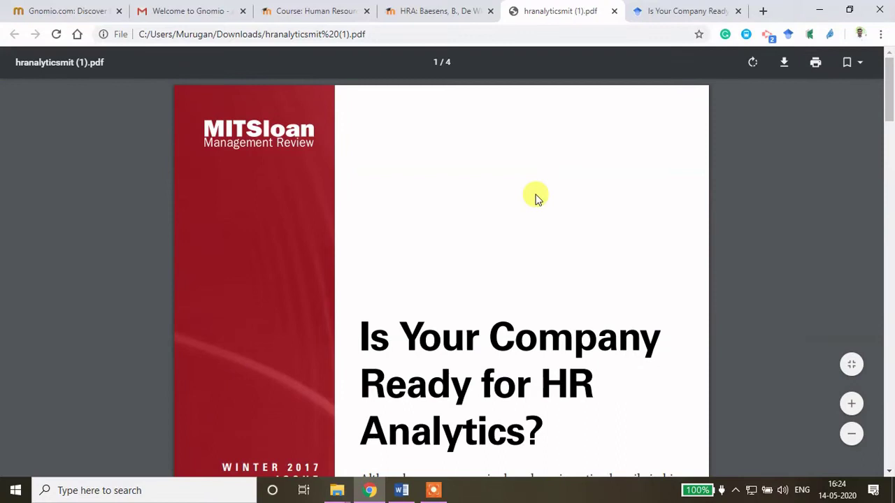
left_click(613, 12)
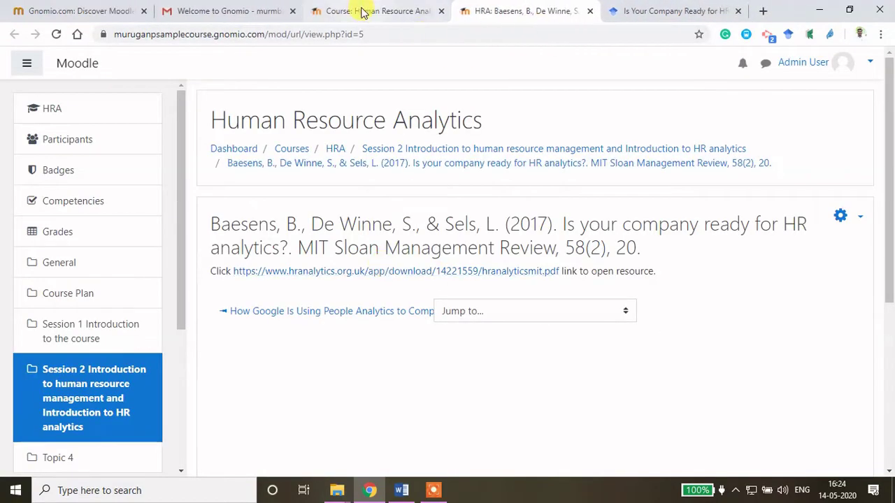
left_click(363, 10)
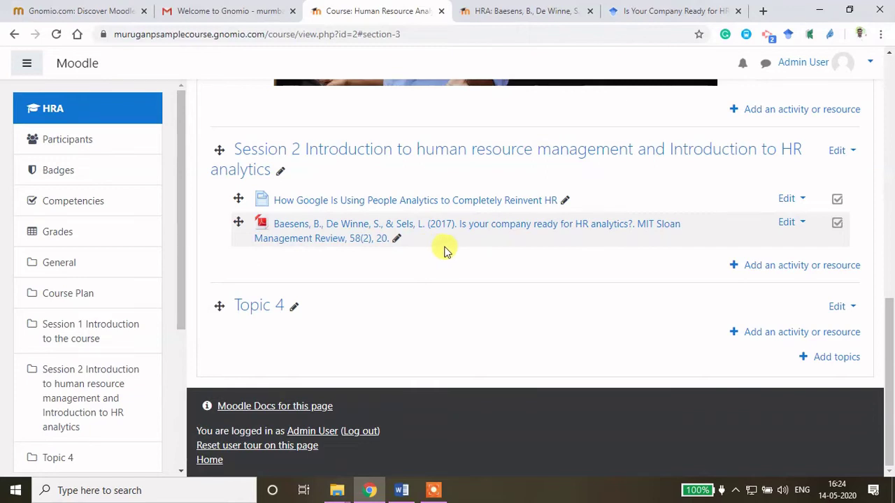
Step: In the HR Analytics Word document, copy the Session 2 reading title "People analytics—a scoping review of conceptual boundaries and value propositions"
left_click(402, 491)
scroll(350, 364, "down", 1)
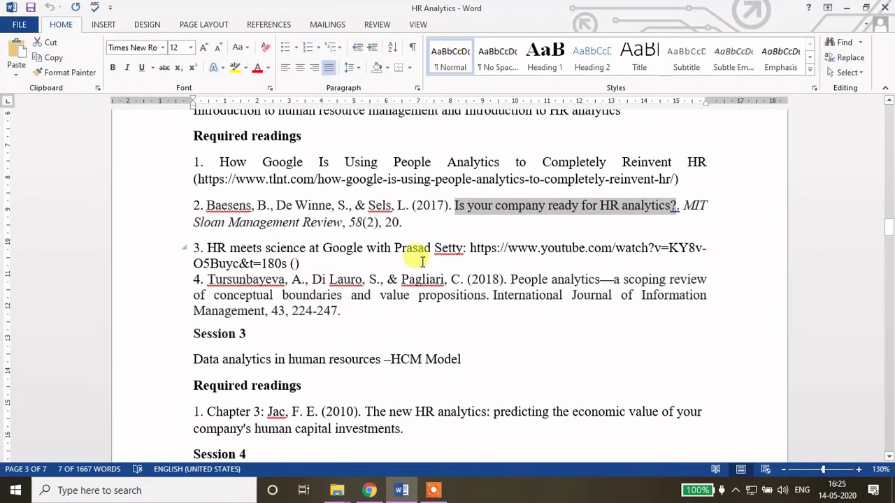
left_click(312, 250)
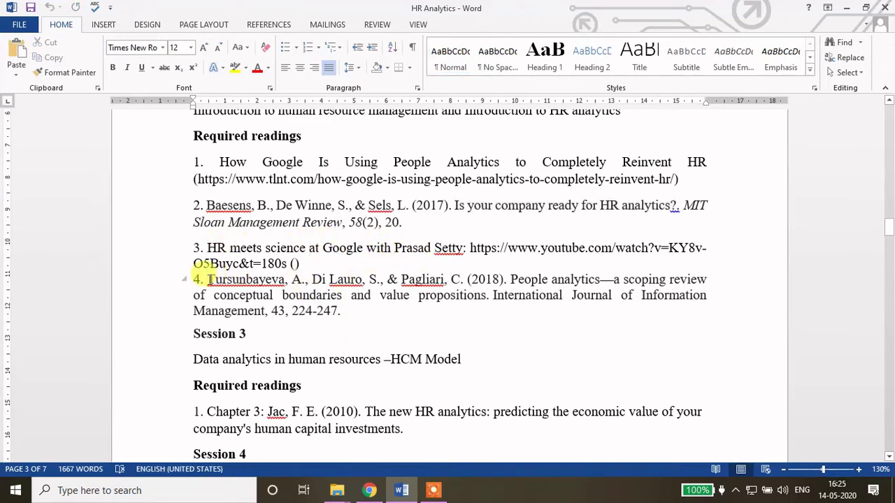
left_click_drag(510, 278, 487, 302)
key("ctrl+c")
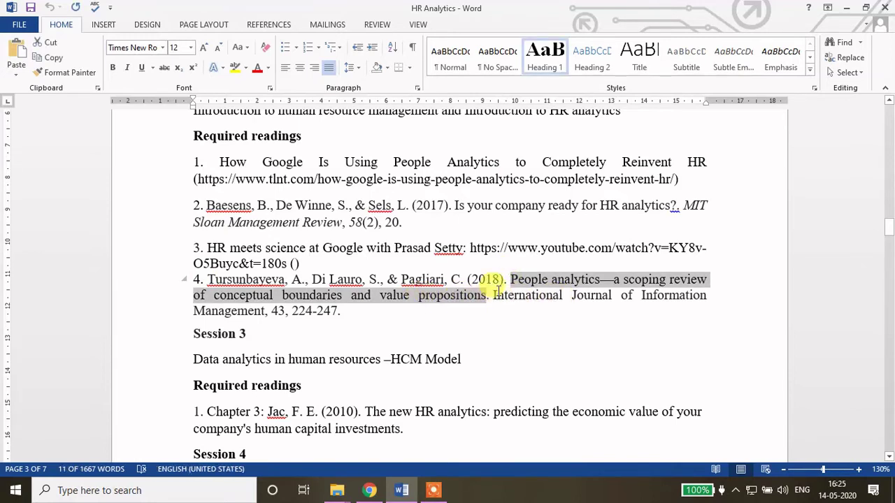
Step: Switch back to Google Scholar in Chrome and search for the copied article title
left_click(370, 491)
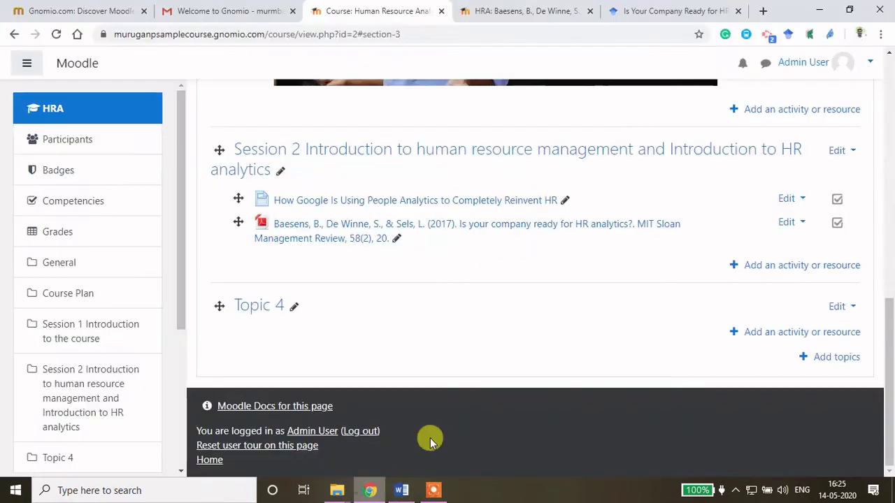
left_click(638, 11)
triple_click(416, 78)
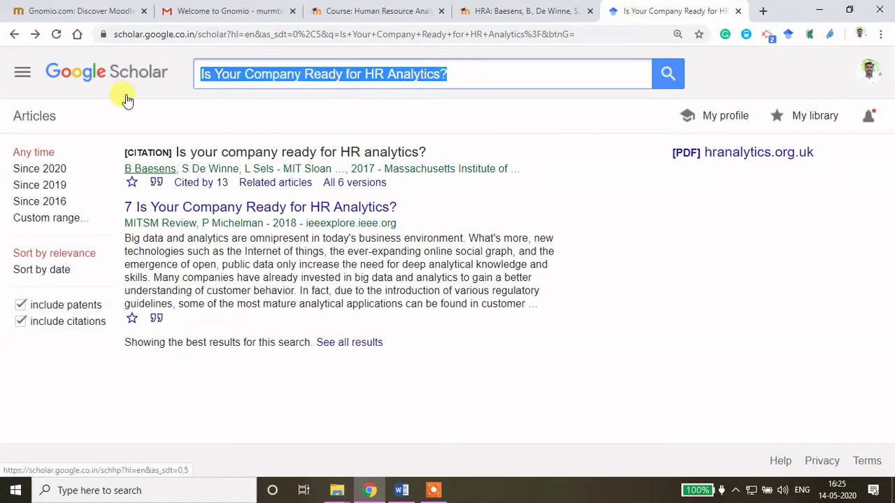
key("ctrl+v")
left_click(668, 77)
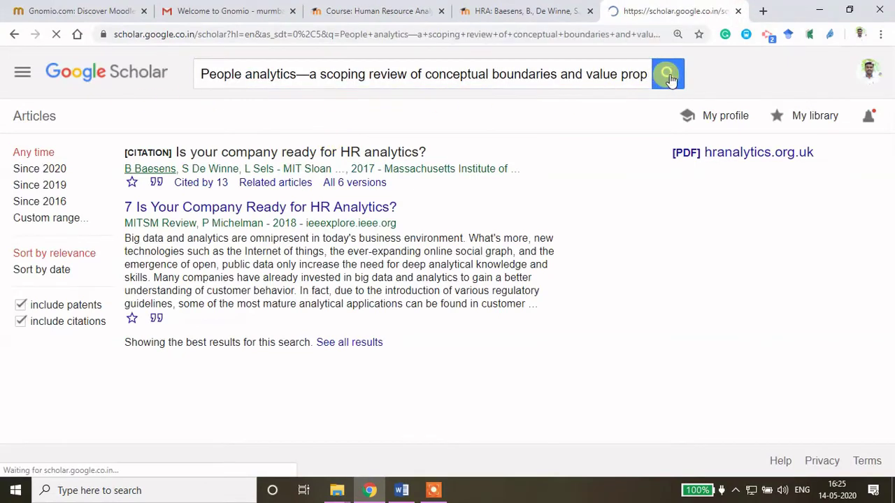
Step: Open the People analytics article's sciencedirect.com full-text link in a separate tab and copy the page address
left_click(725, 155, "ctrl")
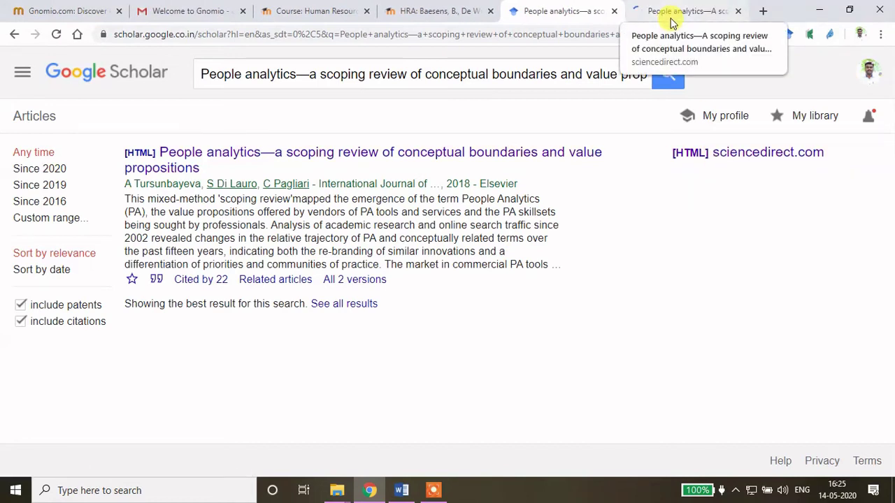
left_click(672, 13)
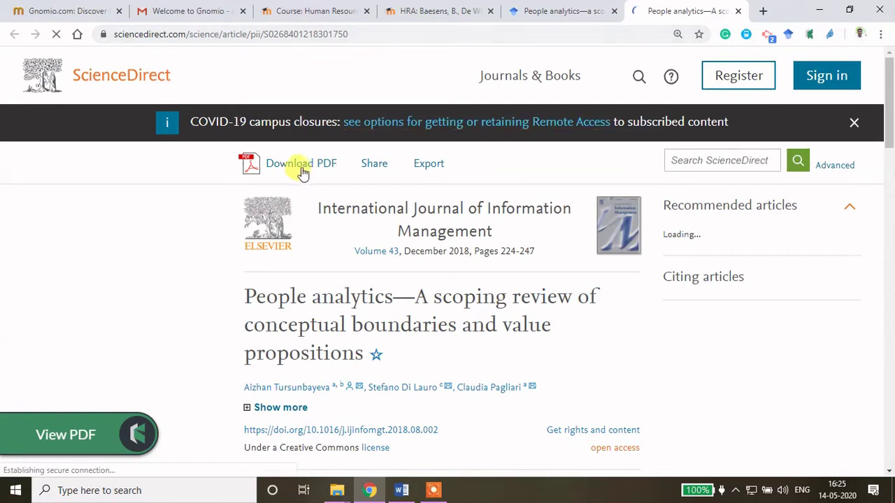
left_click(349, 34)
key("ctrl+c")
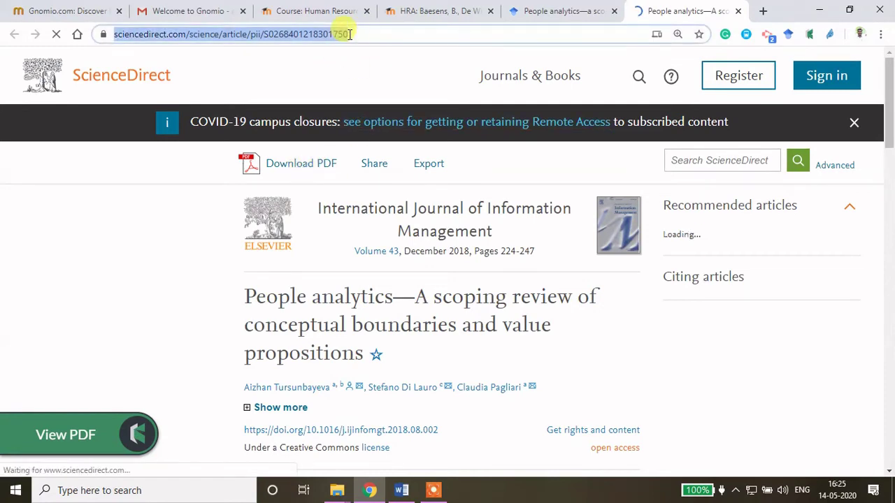
Step: Return to the Moodle course and add a new URL resource to Session 2
left_click(321, 12)
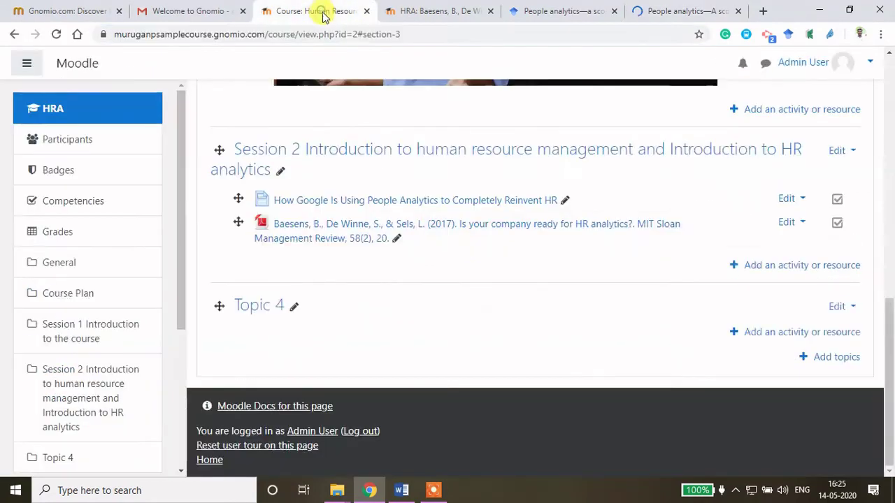
left_click(768, 265)
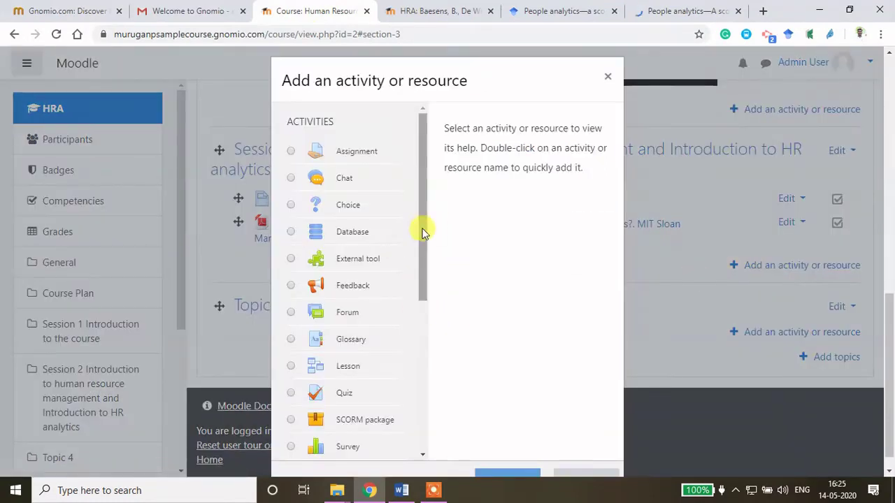
left_click_drag(425, 230, 420, 423)
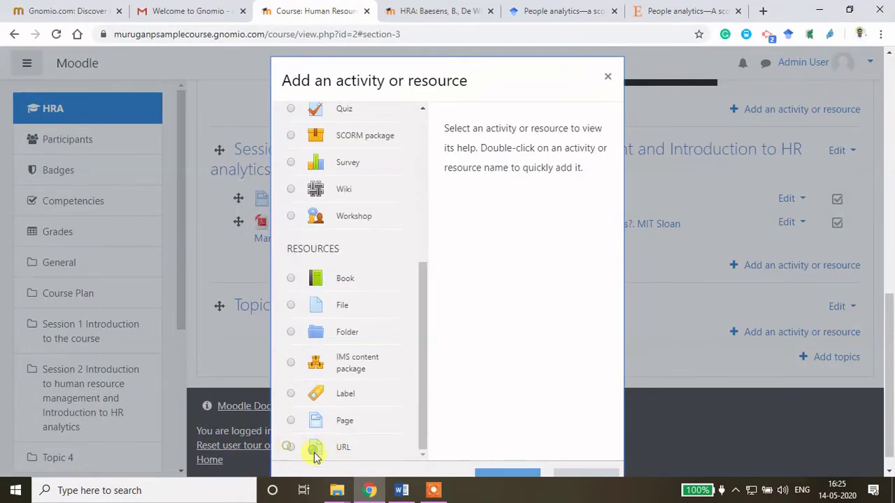
left_click(291, 448)
left_click(511, 475)
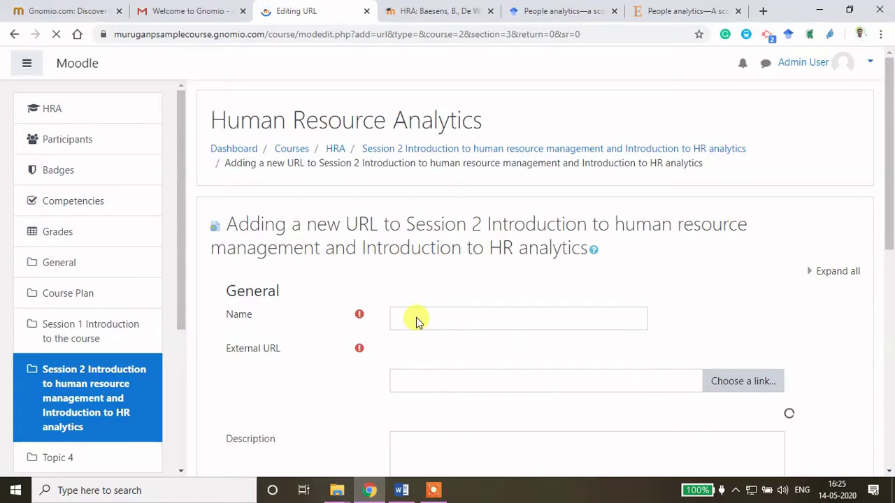
Step: Fill in the new resource's External URL with the copied ScienceDirect article address
left_click(411, 381)
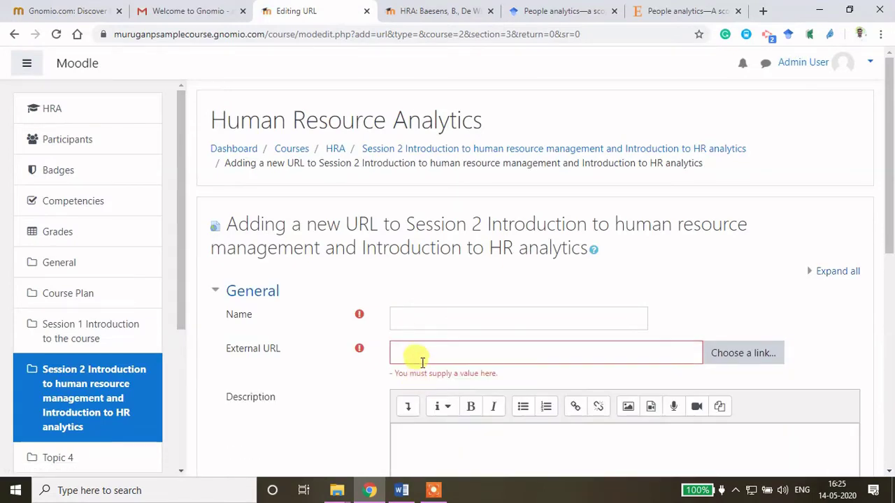
left_click(633, 10)
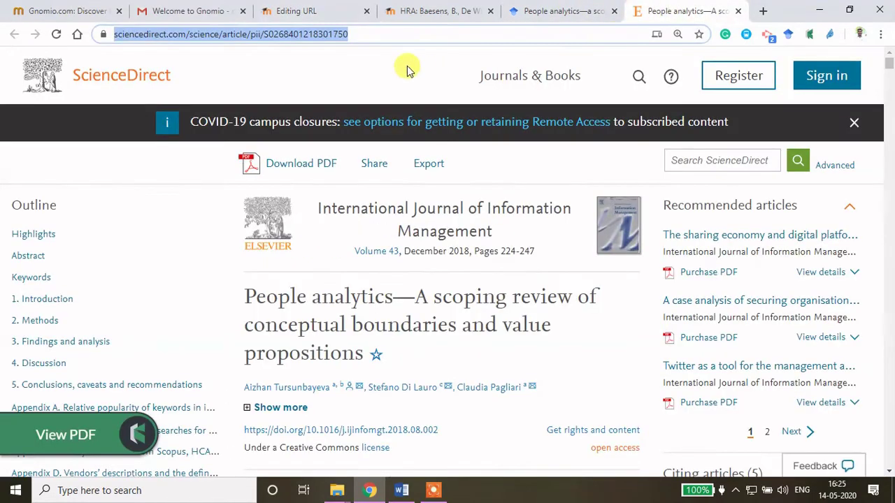
left_click(320, 13)
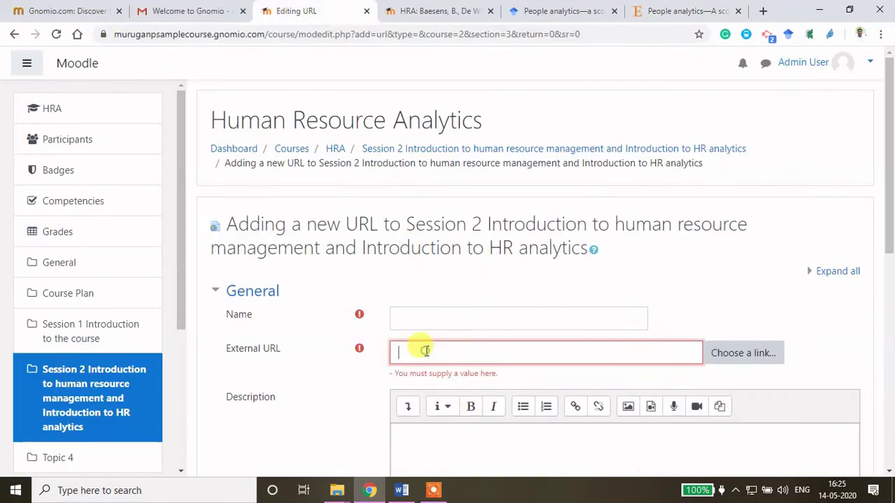
key("ctrl+v")
Step: Copy the article's APA citation from Google Scholar into the URL resource's Name, then save and return to the course
left_click(415, 314)
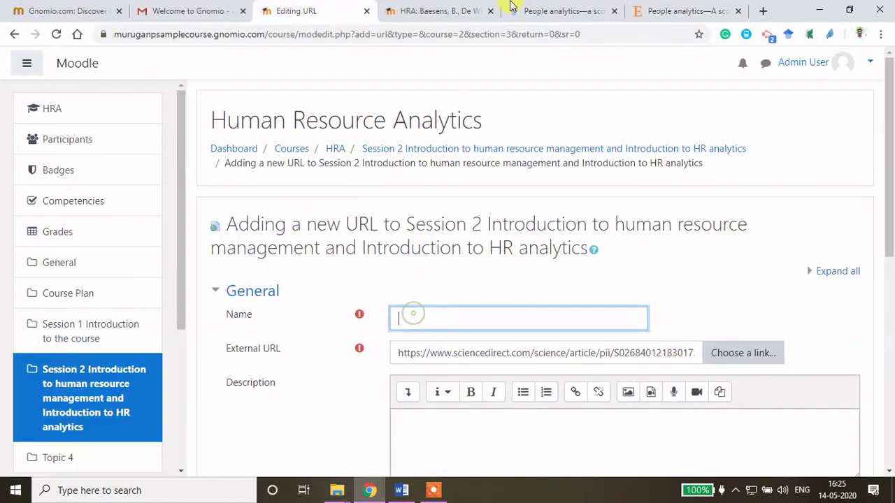
left_click(563, 10)
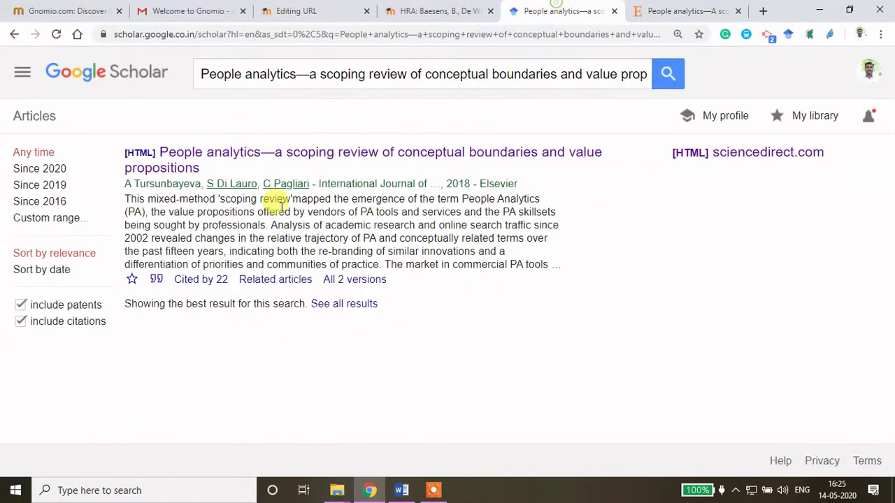
left_click(155, 282)
left_click(360, 213)
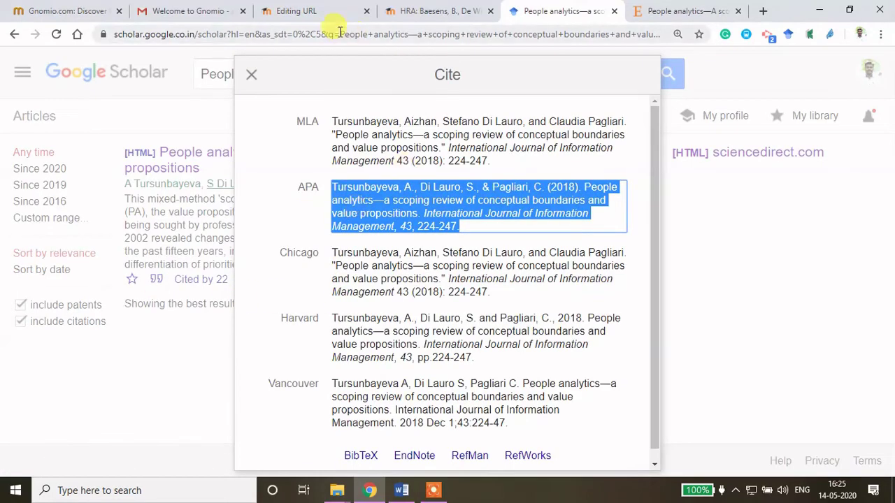
left_click(308, 12)
key("ctrl+v")
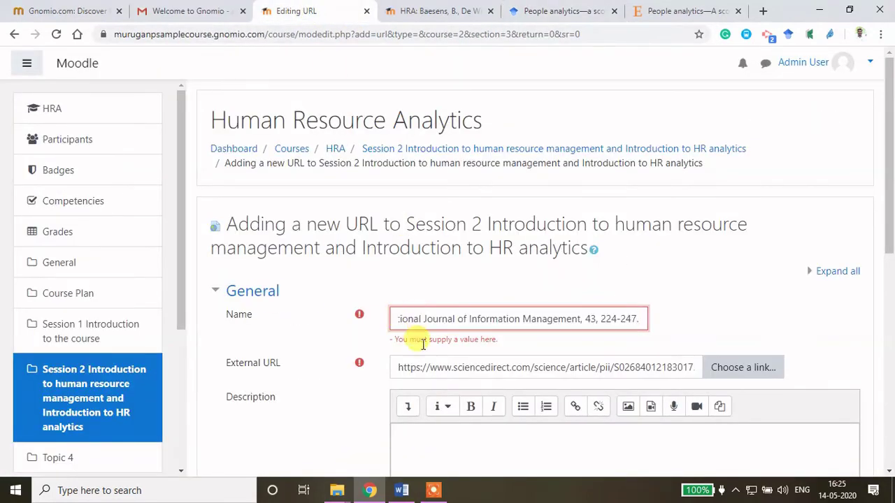
scroll(423, 344, "down", 8)
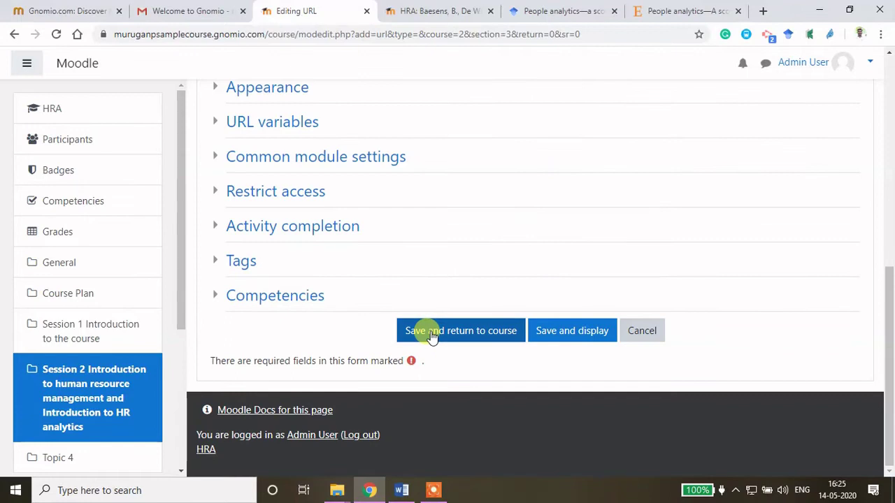
left_click(431, 337)
Step: Close the ScienceDirect article and HR analytics resource tabs, then return to the course page
left_click(738, 12)
left_click(553, 18)
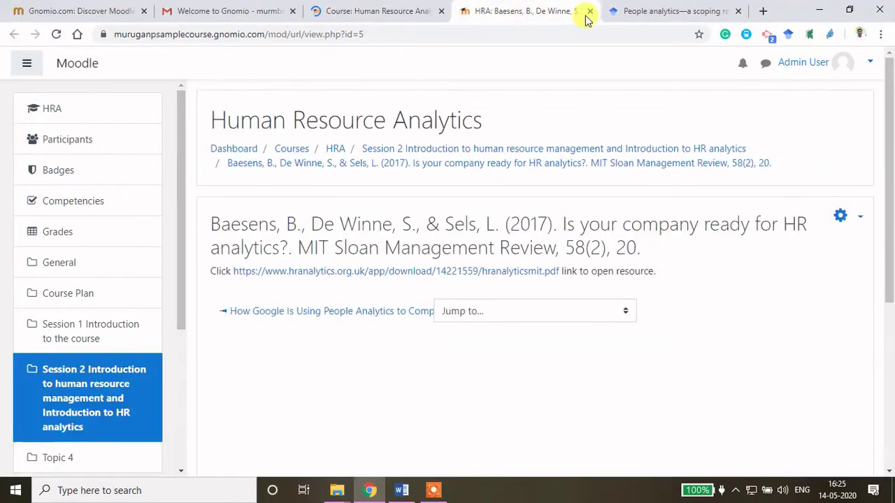
left_click(591, 11)
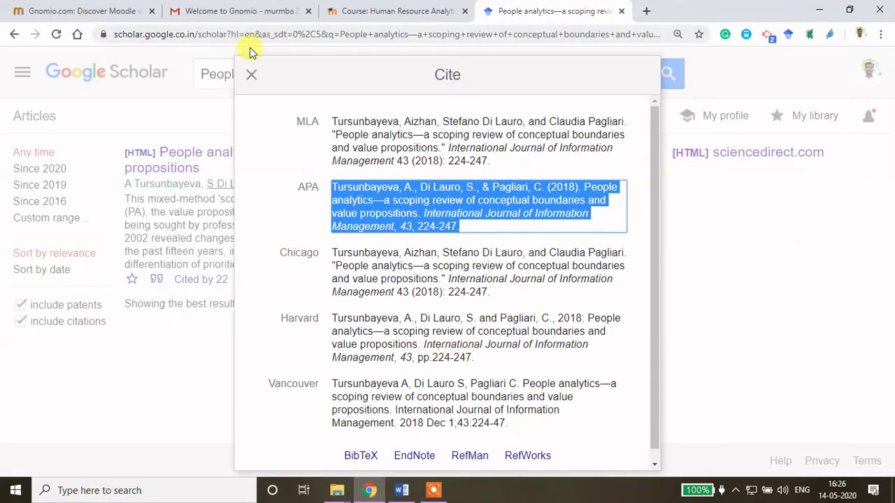
left_click(399, 11)
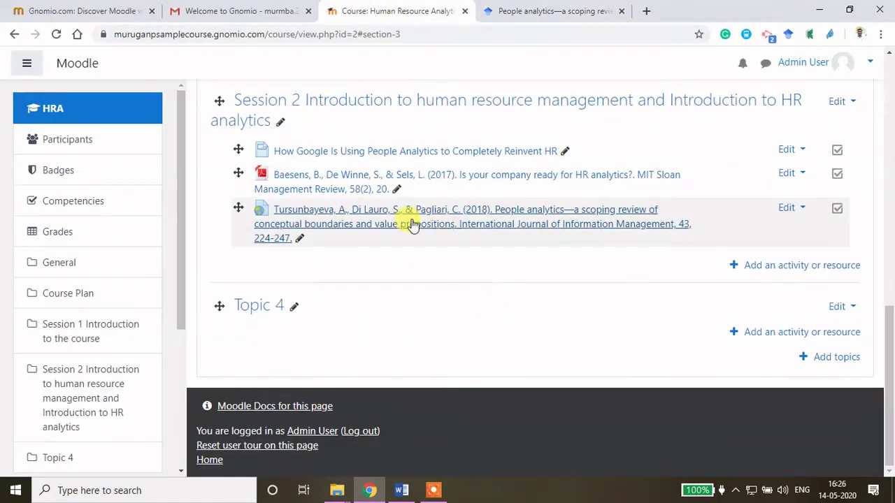
Step: Open Session 2's People analytics resource in a separate tab to check its link, then return to the course page
left_click(474, 218, "ctrl")
key("ctrl+Tab")
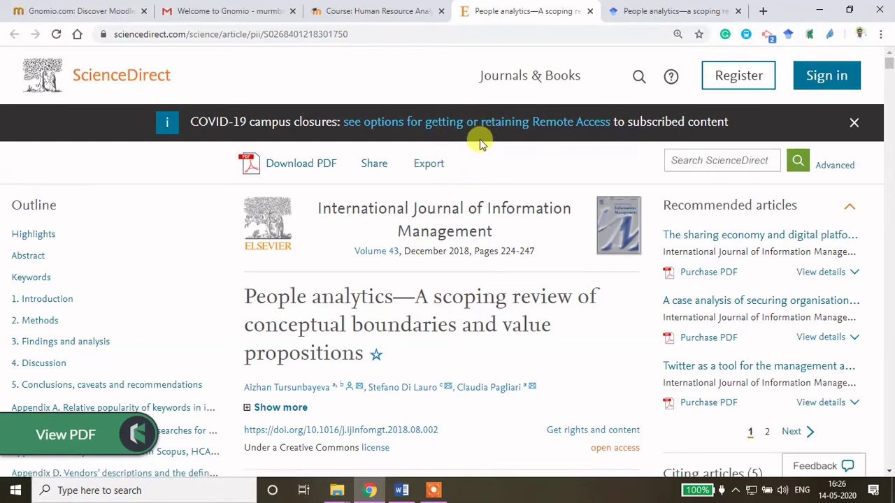
left_click(387, 12)
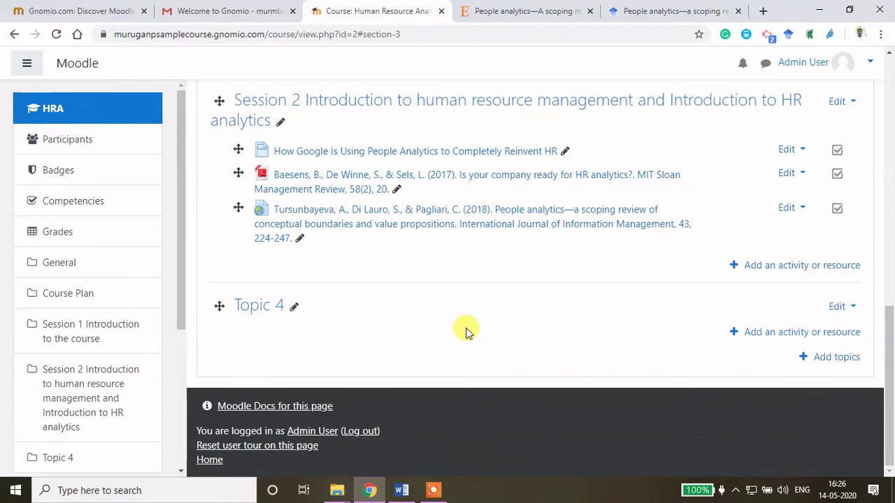
Step: Switch from the Moodle course to the Gmail inbox and open Google Drive from the Google apps
scroll(467, 332, "up", 2)
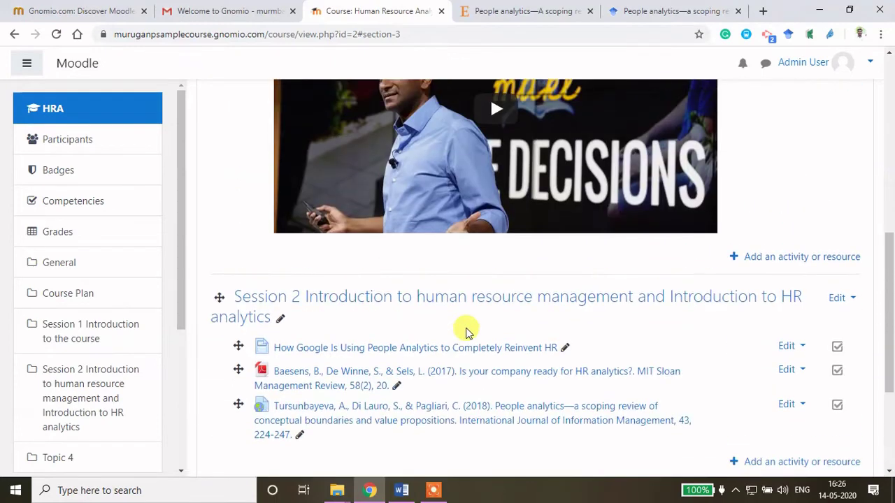
scroll(468, 332, "up", 3)
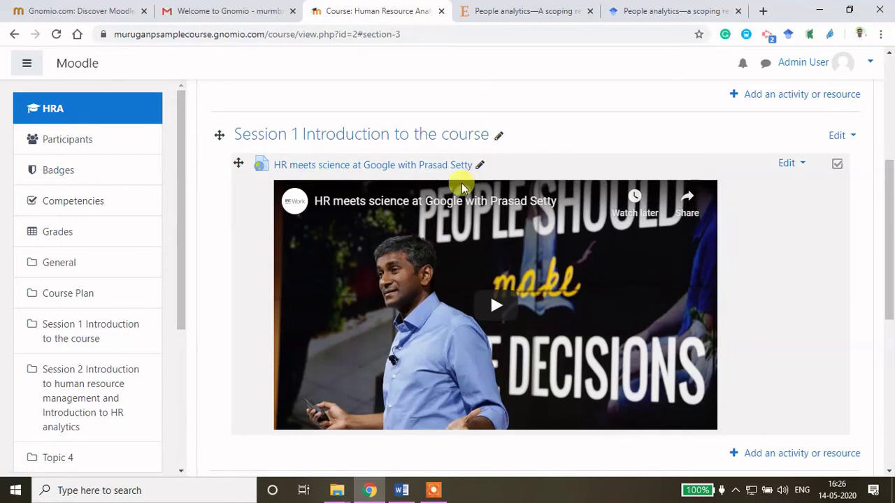
left_click(205, 11)
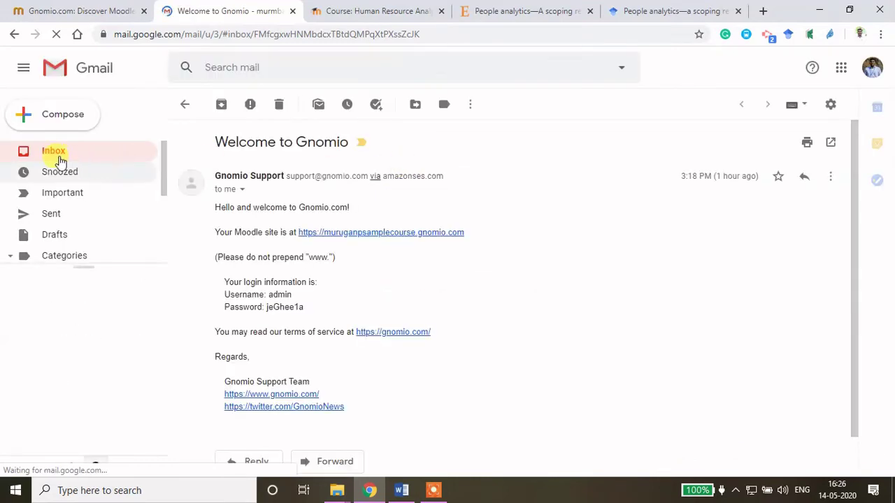
left_click(842, 68)
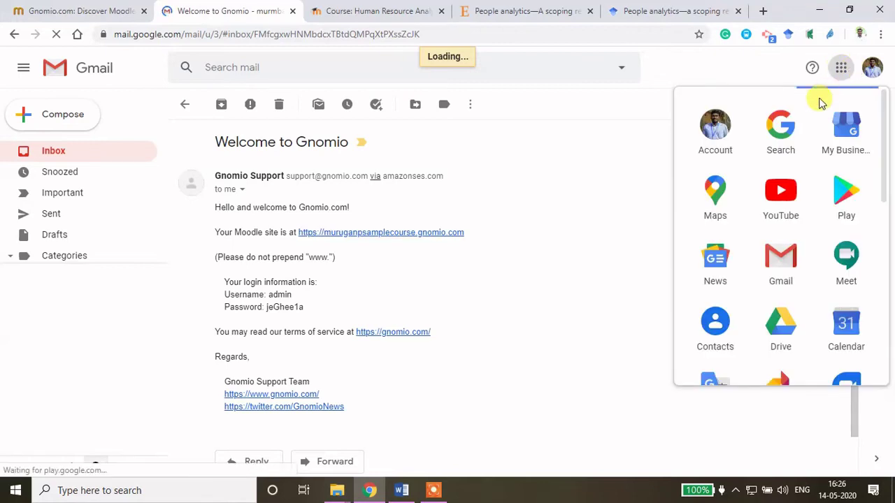
left_click(834, 75)
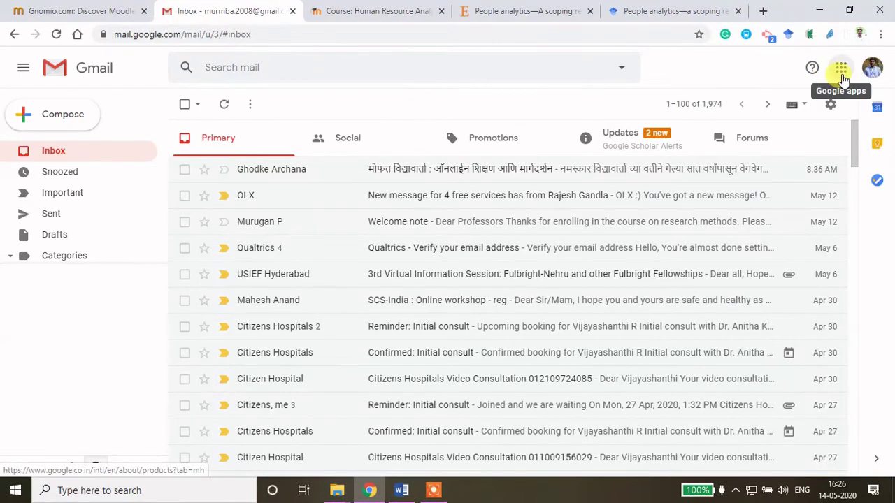
left_click(841, 72)
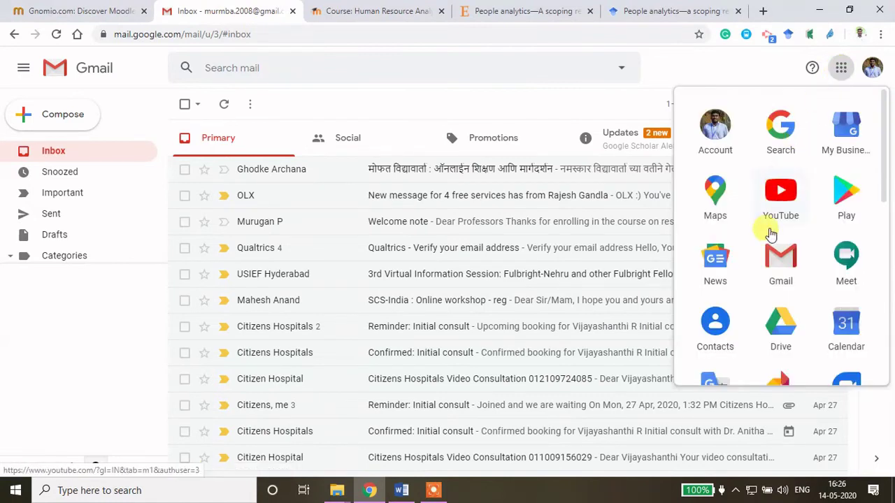
scroll(770, 252, "down", 1)
scroll(769, 252, "down", 1)
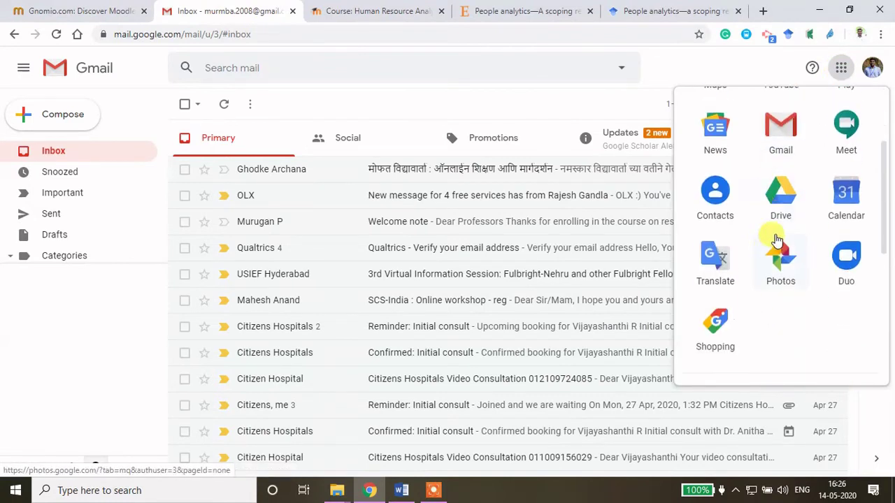
left_click(781, 195)
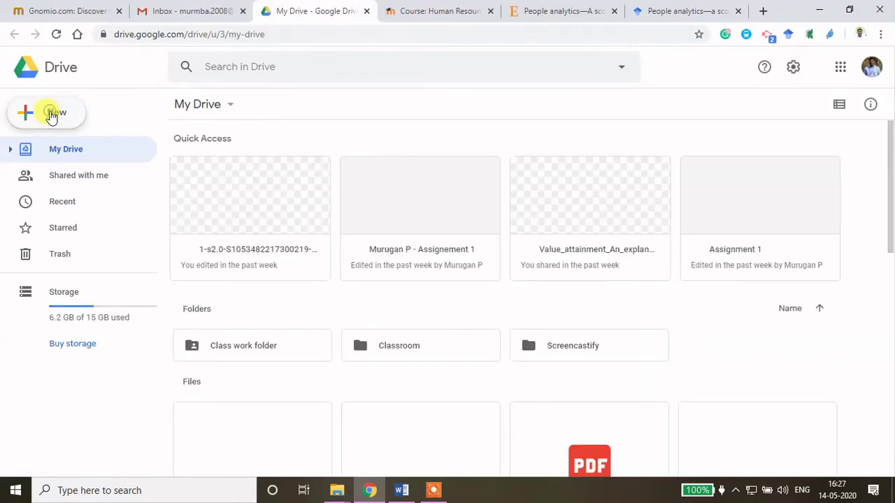
Step: Create a folder named "Moodle sample site" in My Drive and open it
left_click(53, 117)
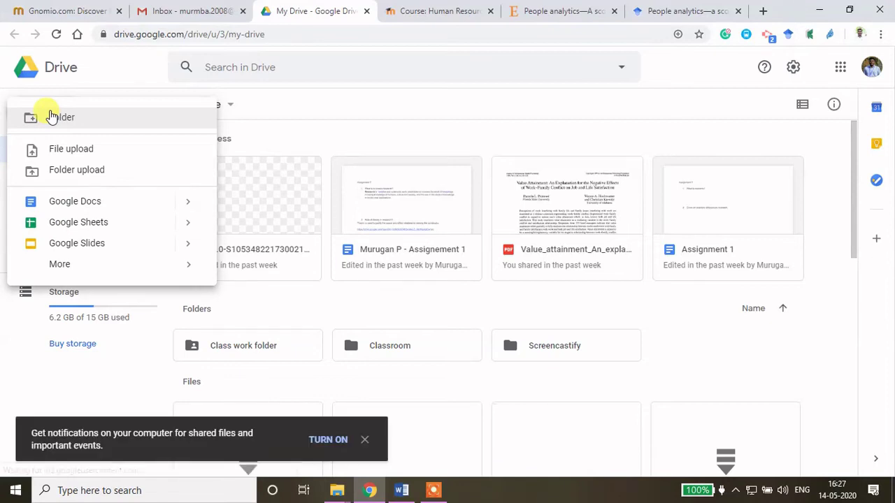
left_click(52, 116)
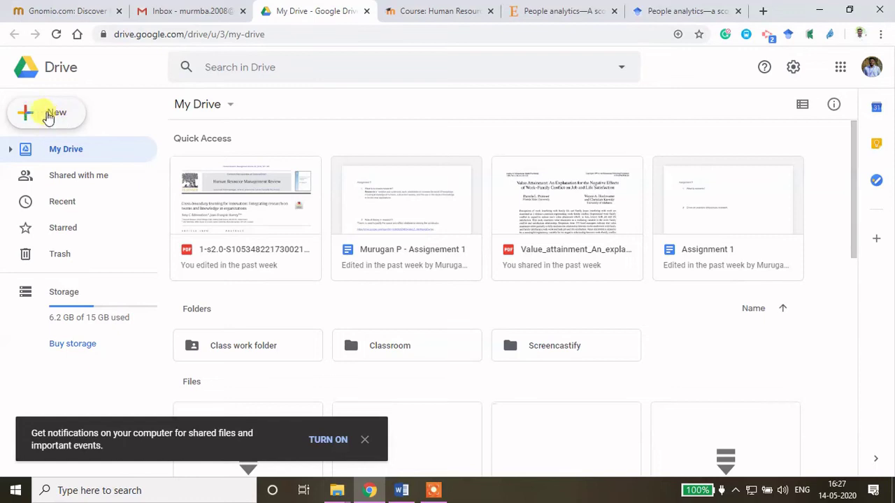
left_click(59, 116)
left_click(63, 119)
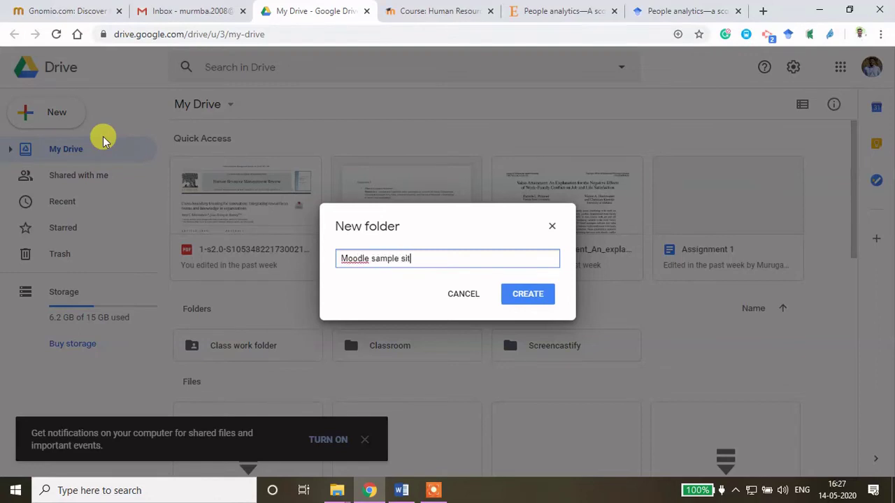
key("Return")
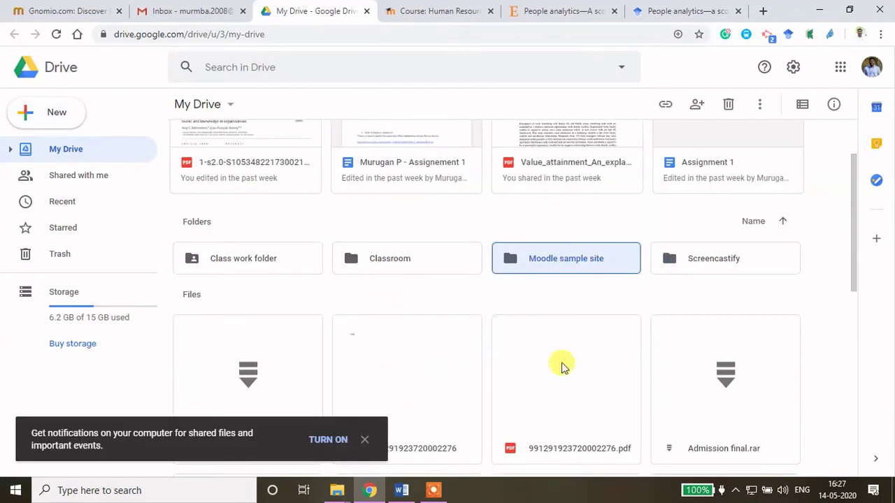
double_click(589, 263)
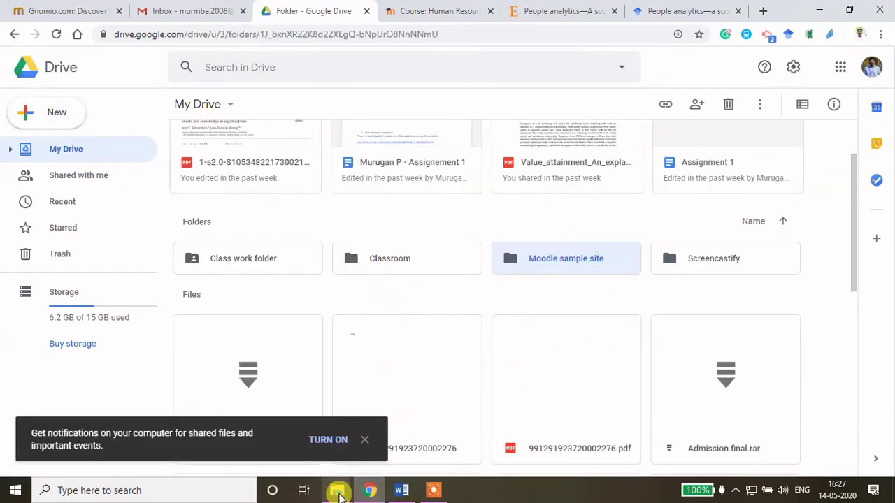
Step: In File Explorer, browse drive D: through HCU, Subjects and July to Dec 2019 to the HR analytics folder
mouse_move(339, 494)
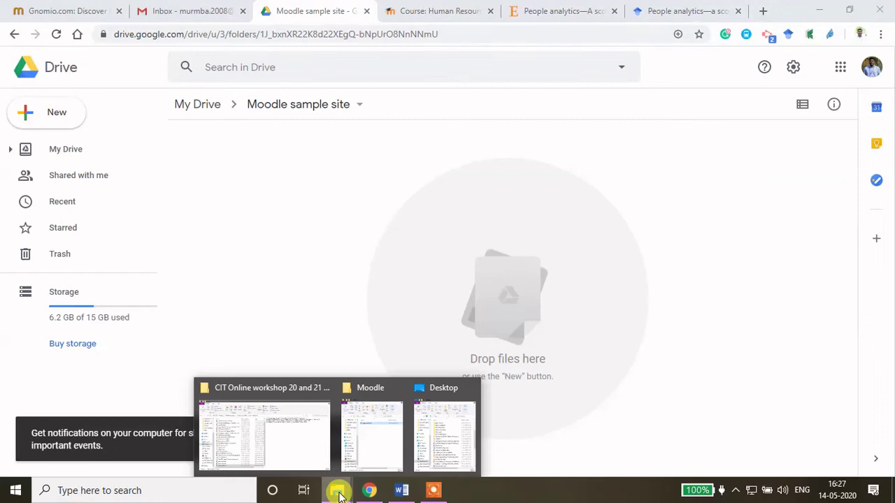
left_click(410, 451)
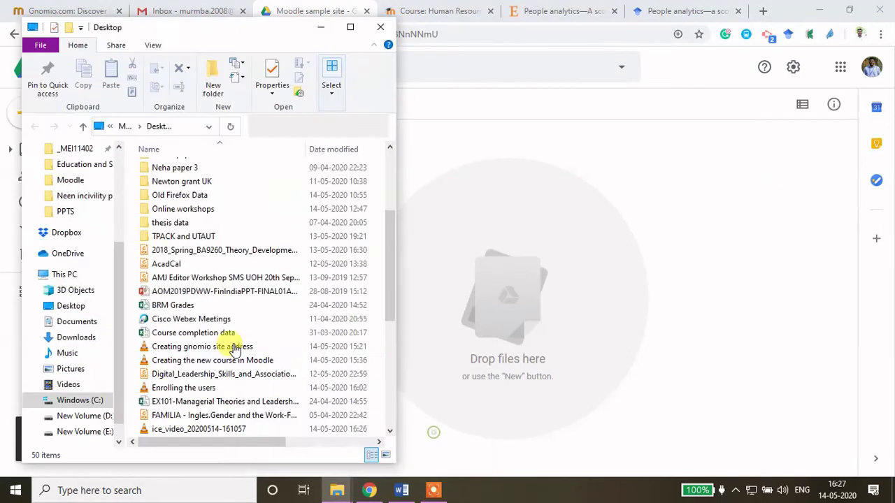
scroll(105, 381, "down", 1)
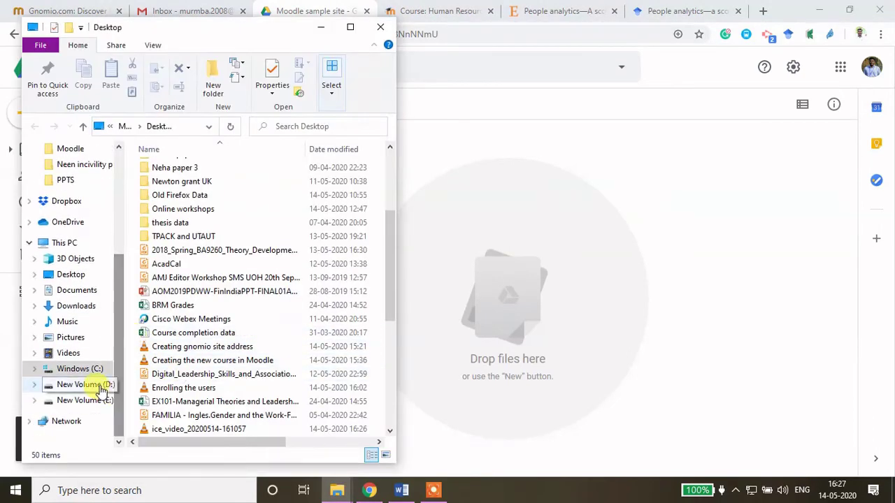
left_click(98, 385)
double_click(168, 210)
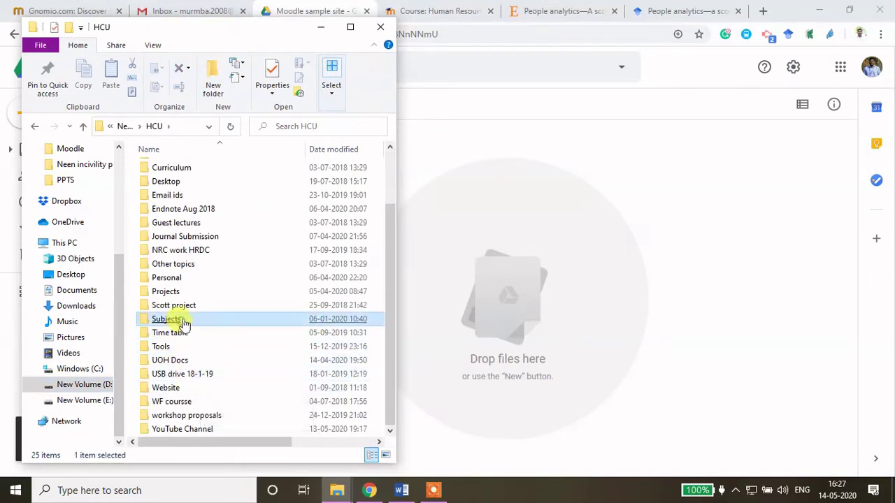
double_click(176, 318)
double_click(207, 224)
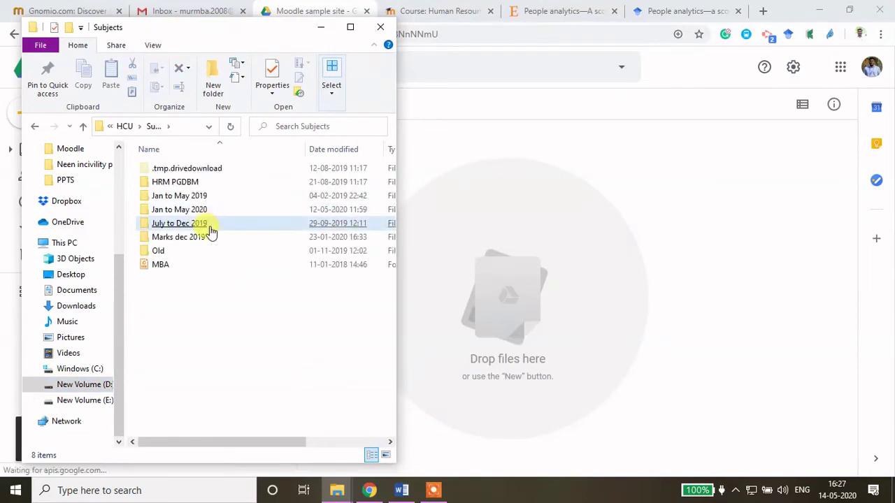
double_click(170, 186)
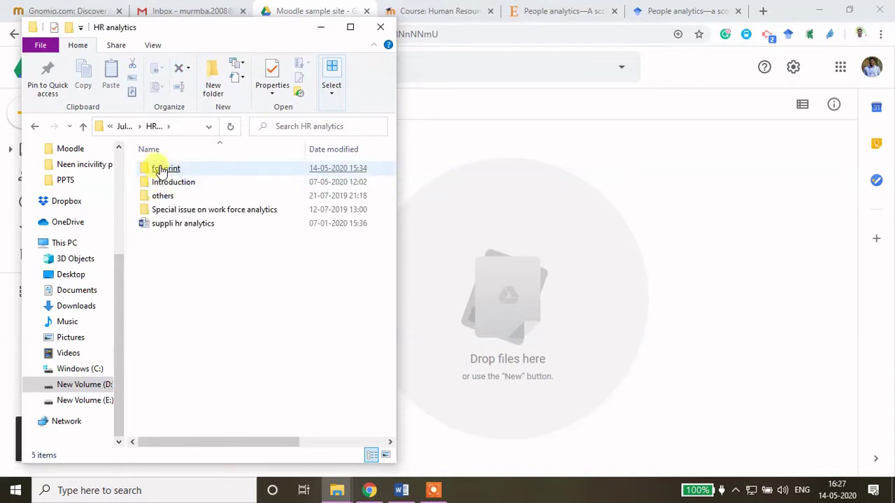
Step: Upload HR analytics intro.pptx from the Introduction folder into the Moodle sample site Drive folder and dismiss the notifications
double_click(172, 185)
left_click_drag(166, 174, 441, 283)
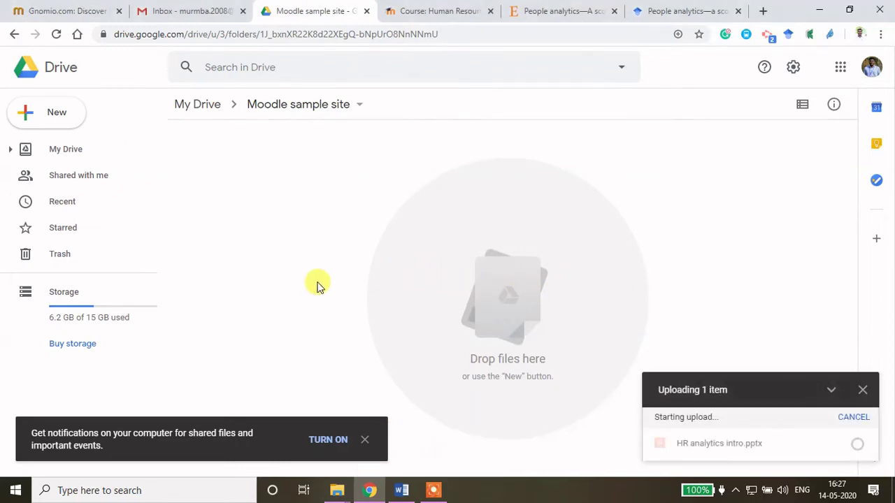
right_click(312, 228)
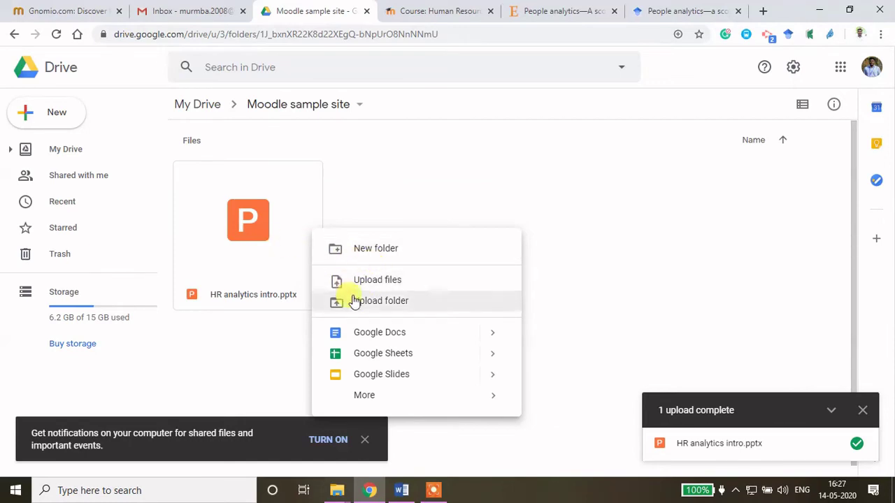
left_click(573, 221)
left_click(365, 441)
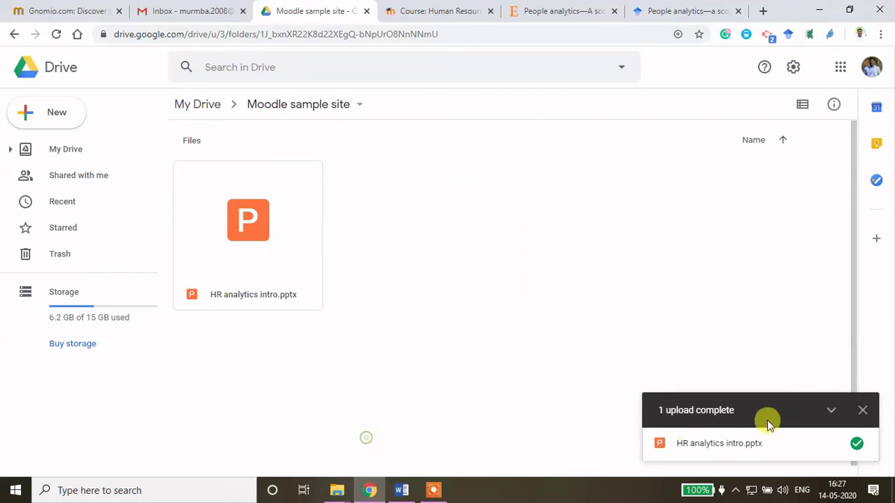
left_click(862, 410)
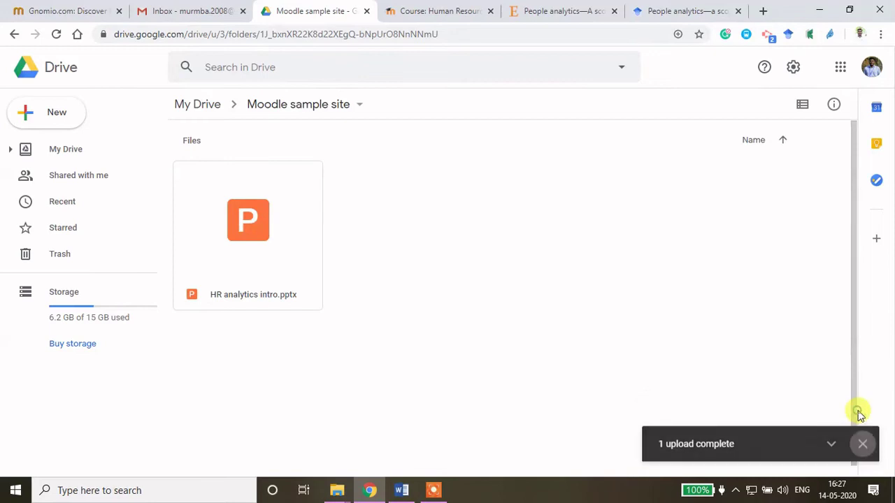
Step: Open sharing for the Moodle sample site folder and set its link access to Anyone with the link
left_click(358, 107)
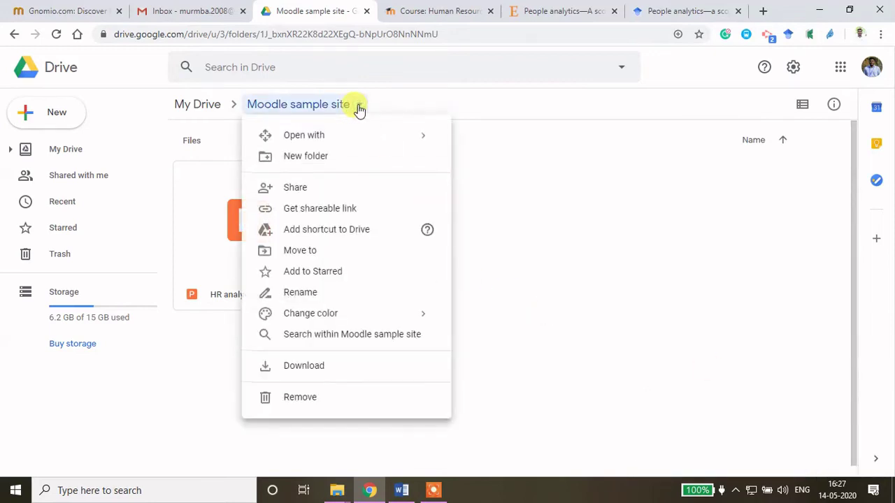
left_click(309, 188)
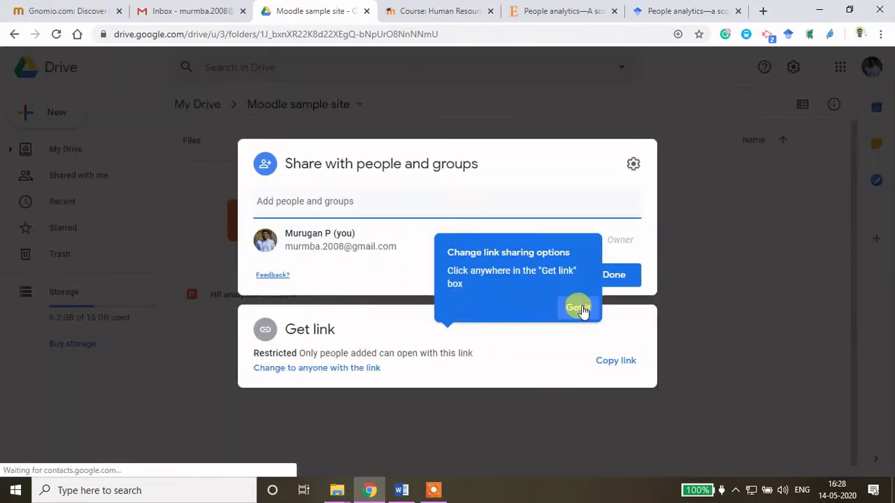
left_click(580, 308)
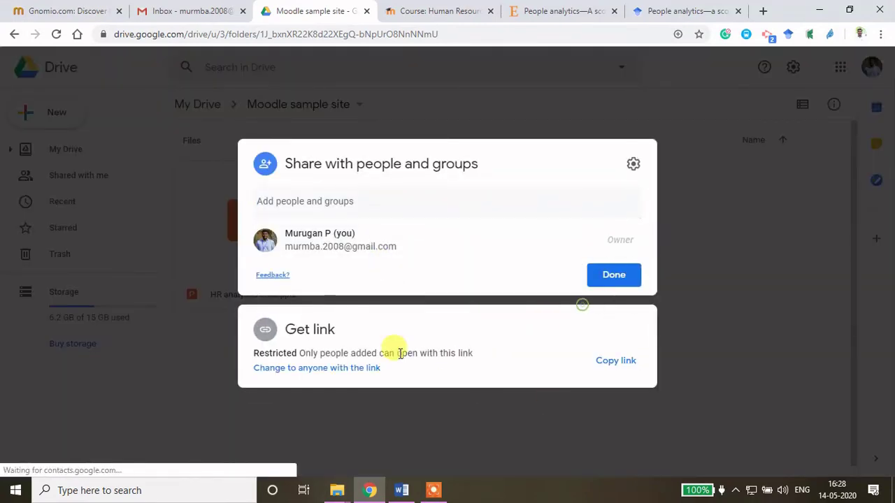
left_click(353, 368)
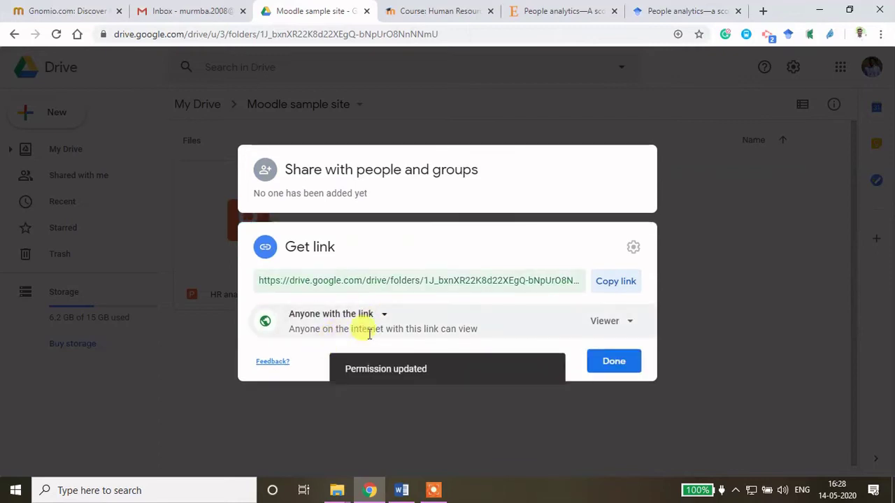
left_click(383, 316)
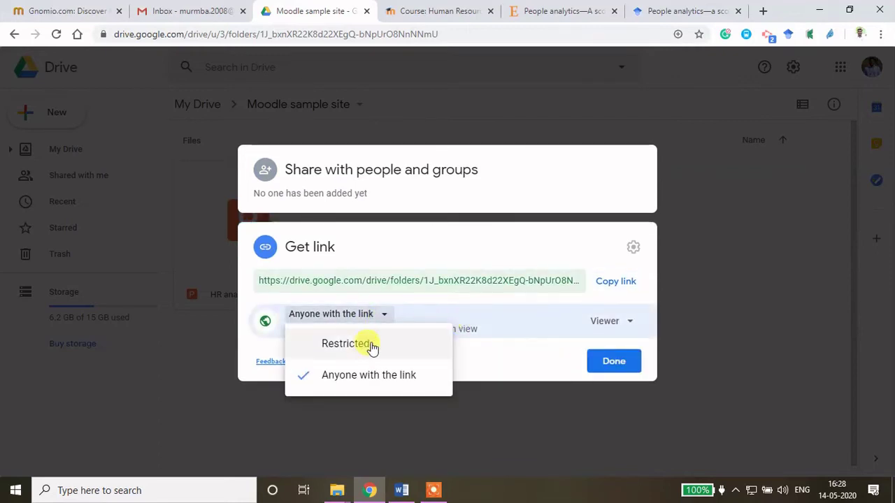
left_click(476, 376)
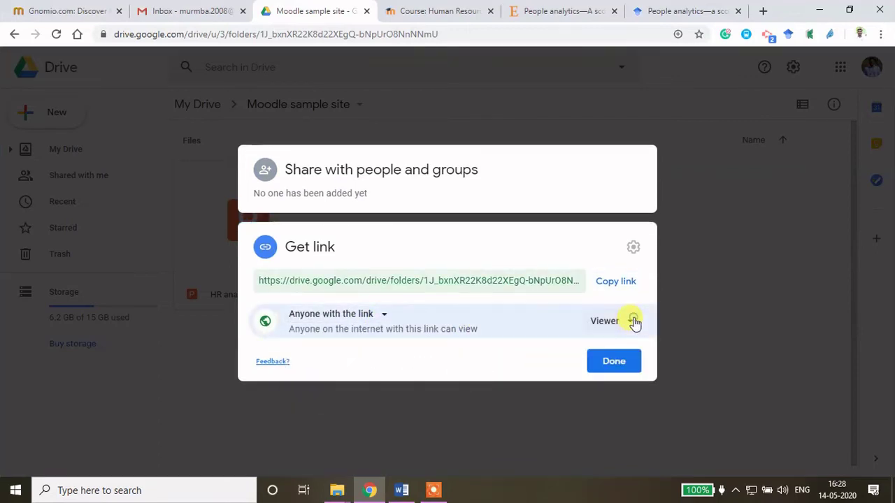
Step: Keep the folder link's role as Viewer, copy the link, and finish sharing
left_click(631, 322)
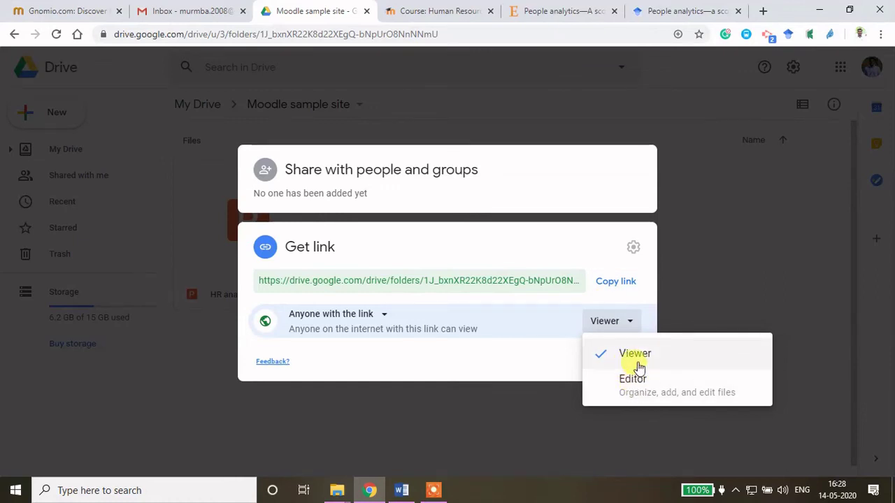
left_click(510, 353)
left_click(613, 286)
left_click(619, 367)
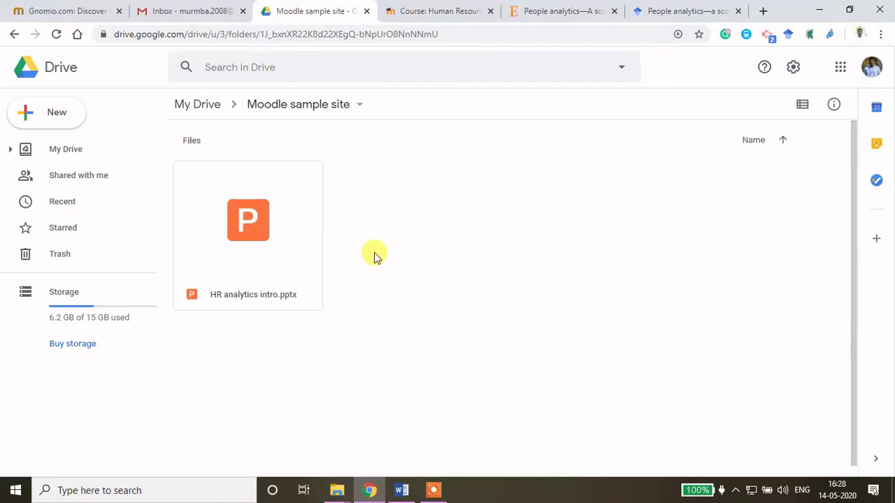
Step: Open the link sharing settings for HR analytics intro.pptx and copy its shareable link
right_click(263, 219)
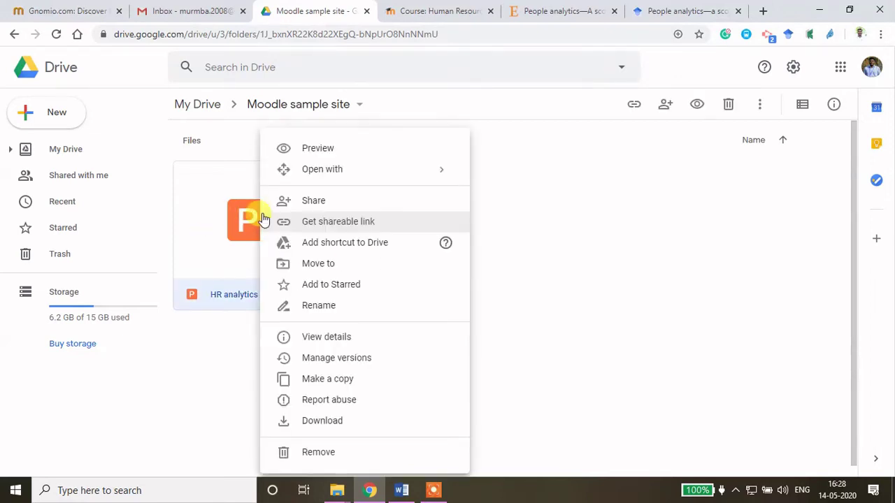
left_click(292, 200)
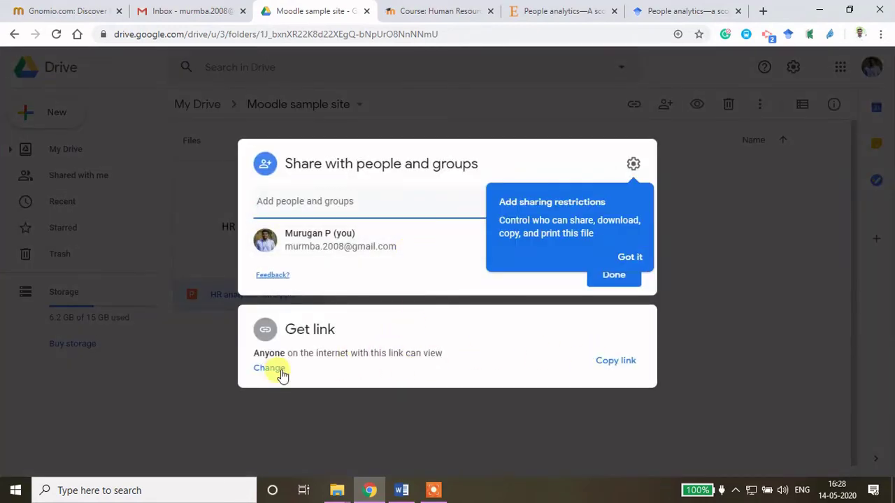
left_click(269, 368)
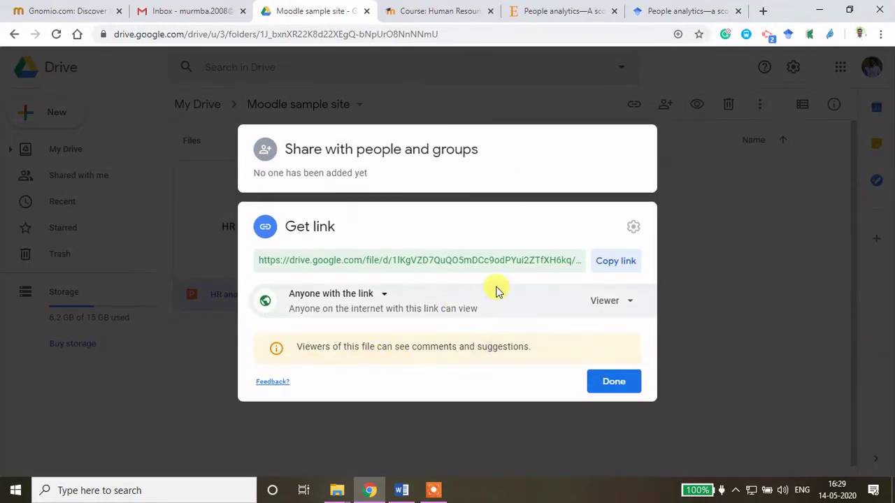
left_click(616, 270)
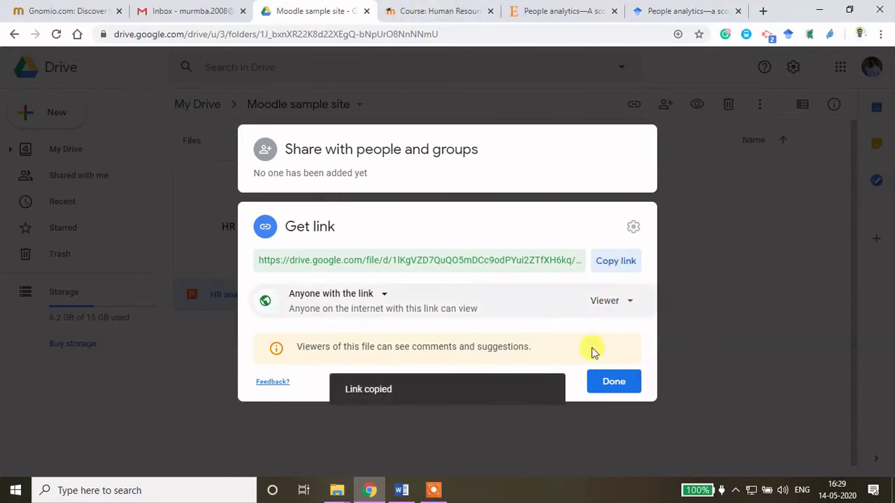
Step: Finish sharing HR analytics intro.pptx and copy its shareable link again
left_click(609, 384)
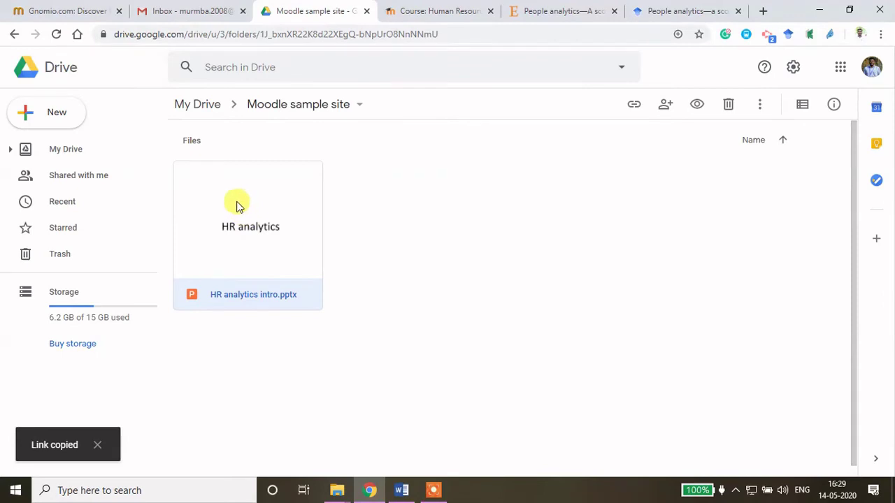
right_click(236, 206)
left_click(216, 212)
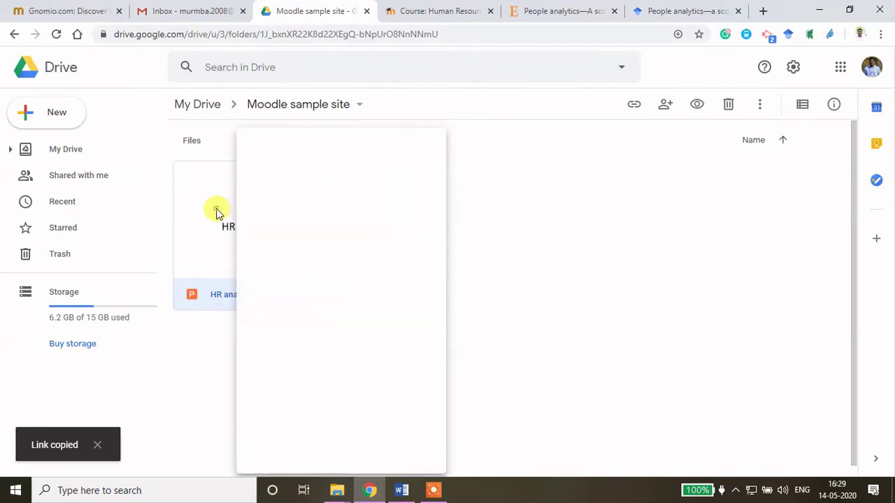
right_click(217, 212)
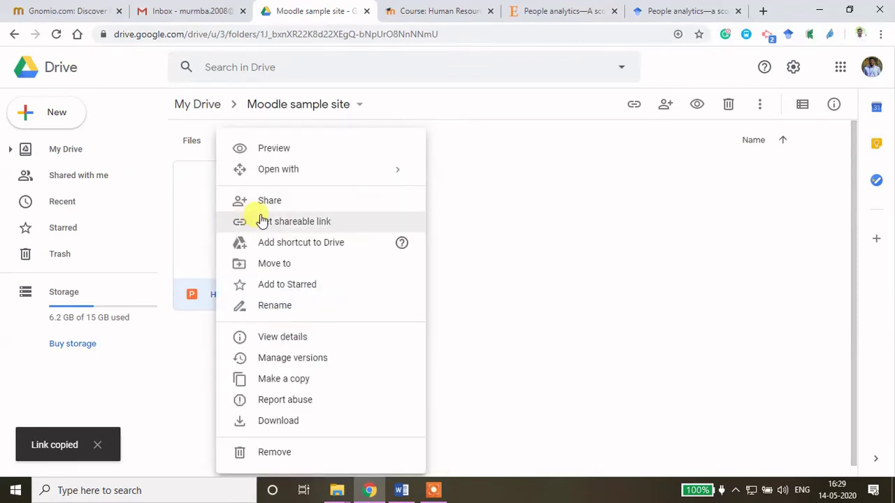
left_click(261, 221)
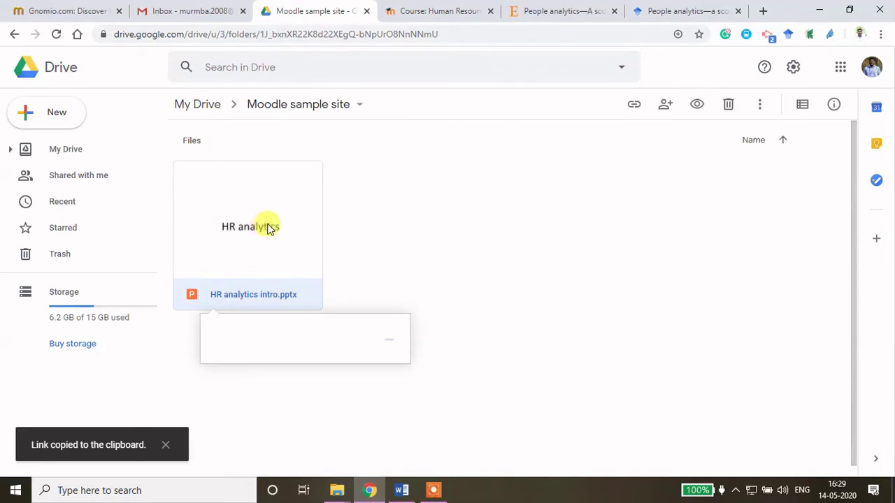
Step: Return to the Human Resource Analytics course in Moodle and add a URL resource to Session 1 Introduction to the course
left_click(432, 13)
scroll(732, 279, "down", 3)
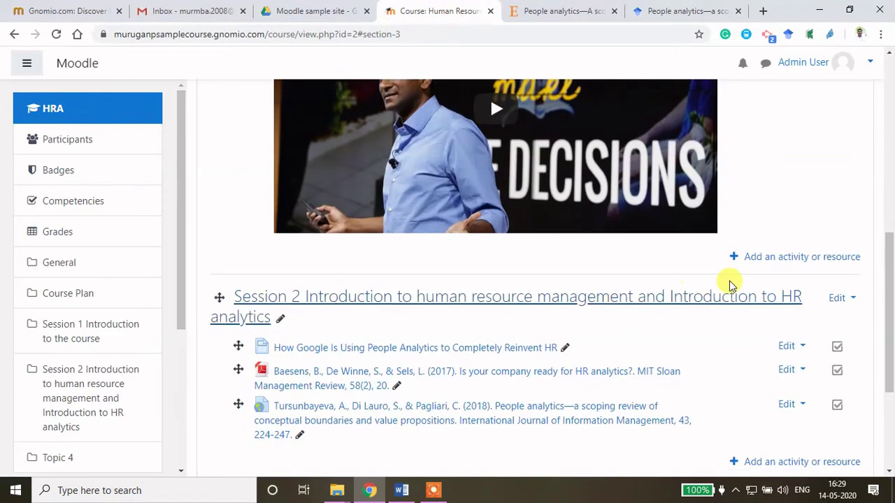
left_click(772, 258)
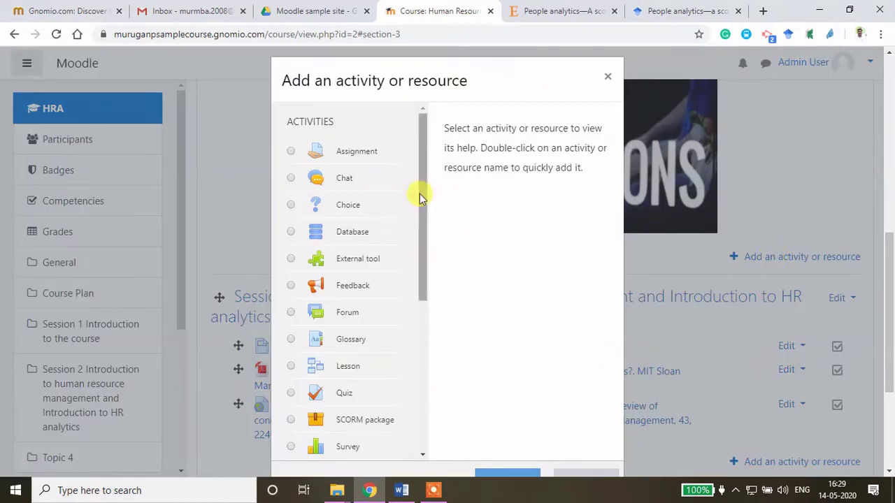
left_click_drag(420, 194, 430, 442)
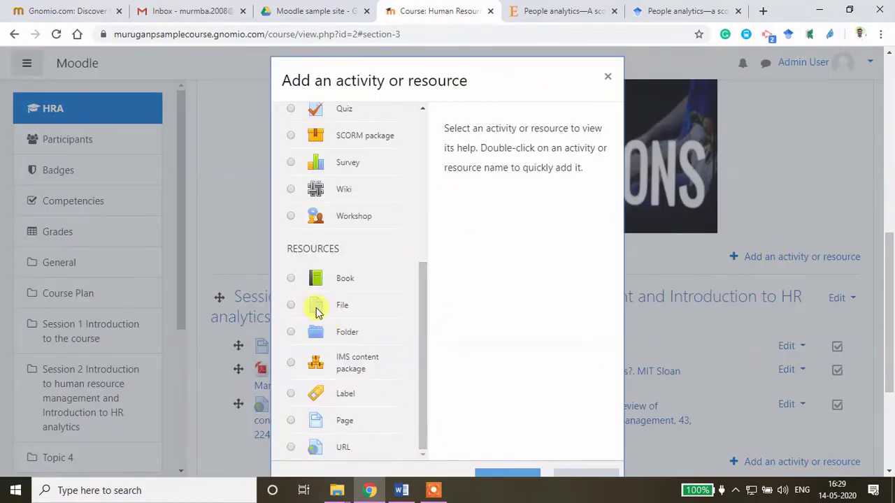
left_click(292, 448)
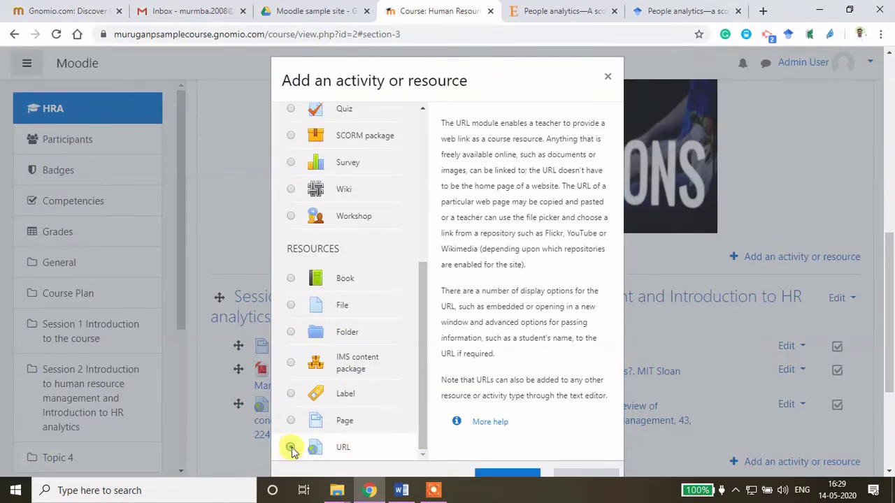
left_click(507, 471)
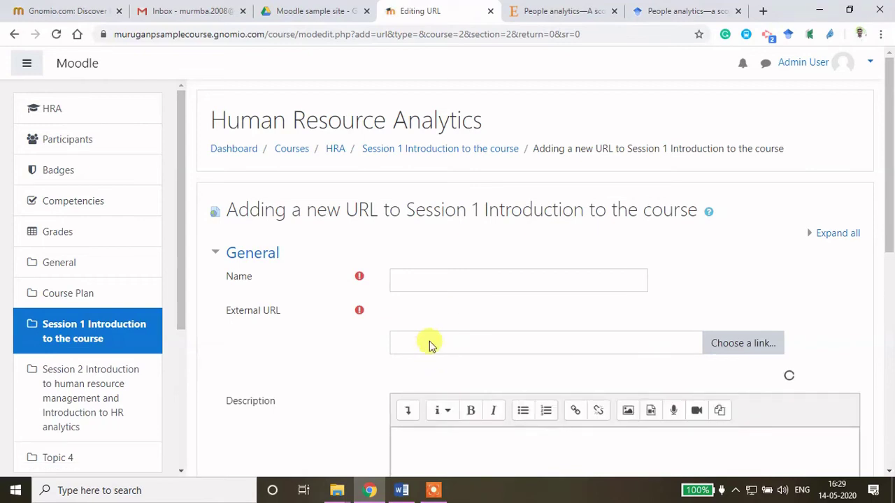
Step: Name the URL Introduction to HRA PPT, paste the copied Drive link as its external URL, and save back to the course
left_click(393, 277)
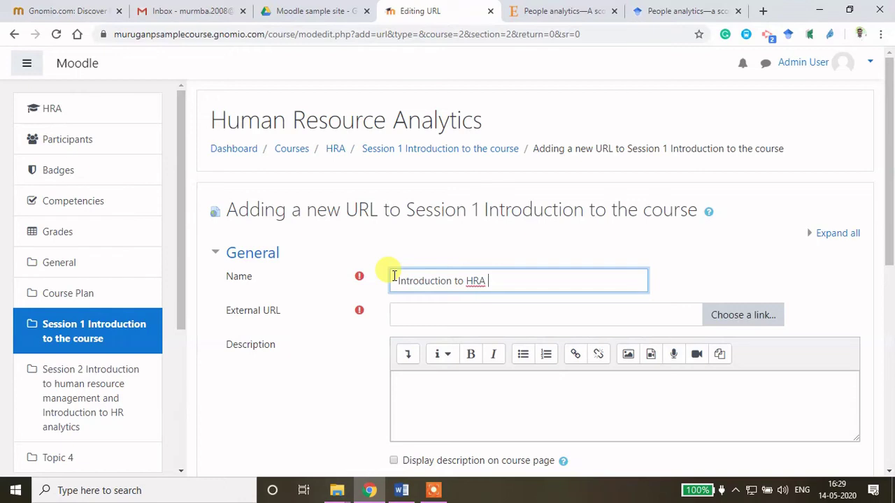
left_click(439, 313)
key("ctrl+v")
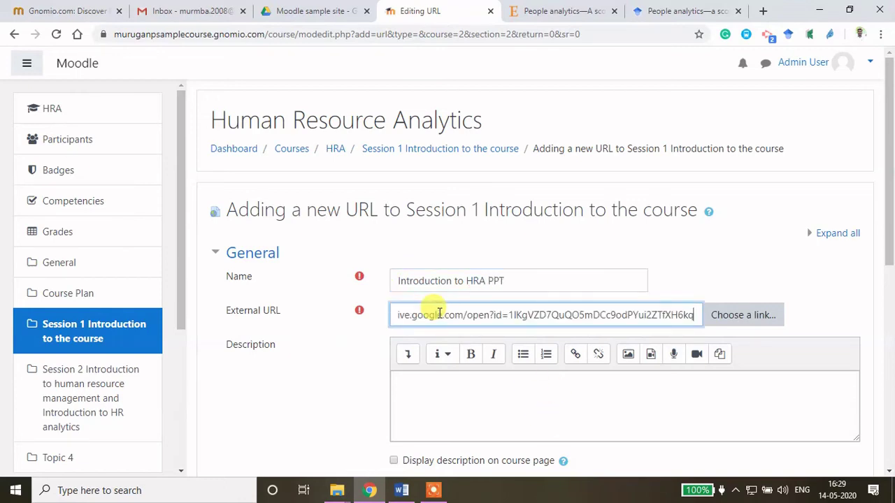
scroll(427, 371, "down", 3)
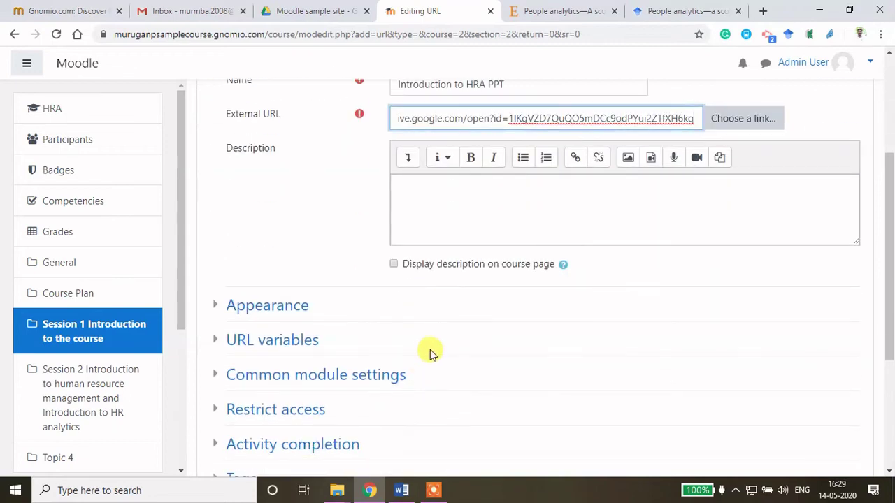
scroll(429, 351, "down", 3)
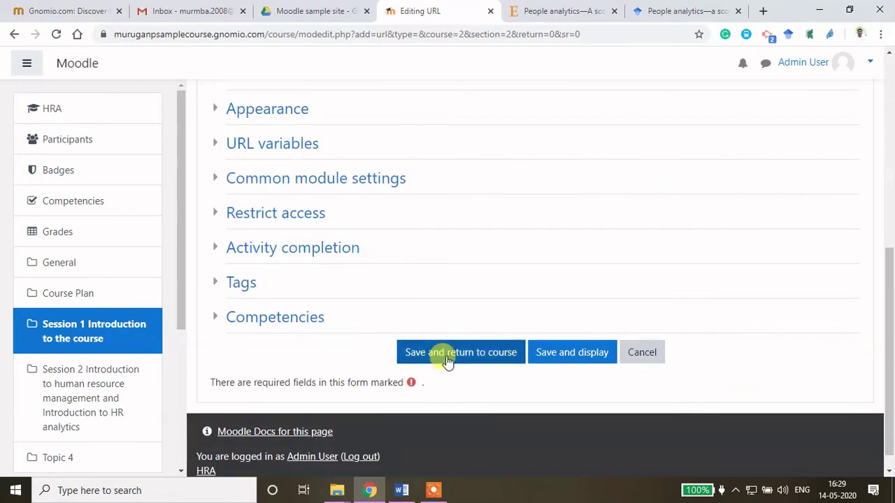
left_click(447, 359)
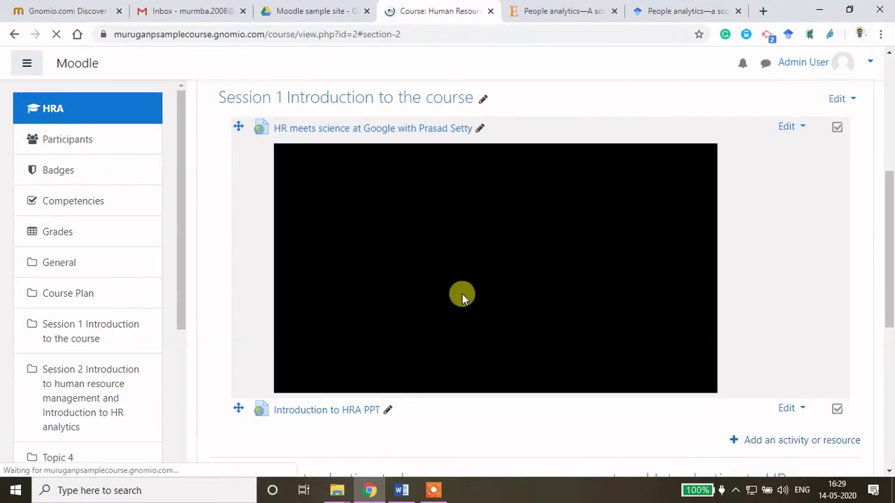
Step: Open the Introduction to HRA PPT link in a new tab, check the presentation's first slides, and close it
scroll(448, 294, "down", 5)
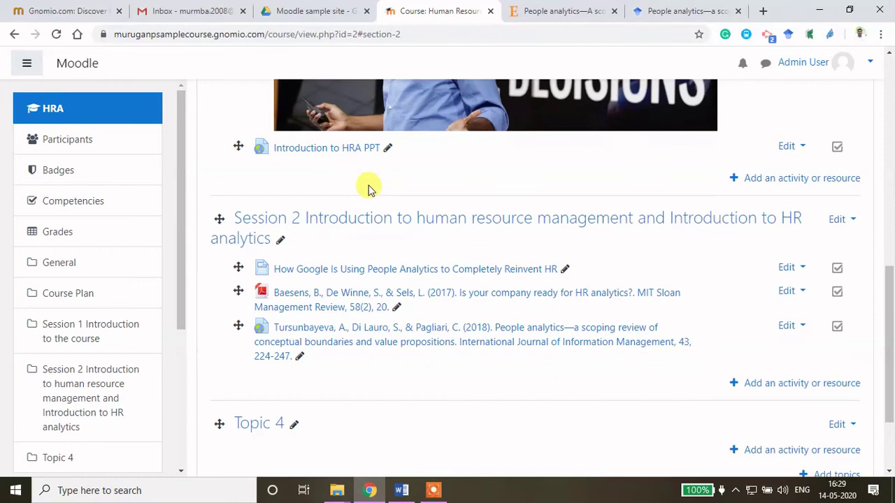
middle_click(325, 154)
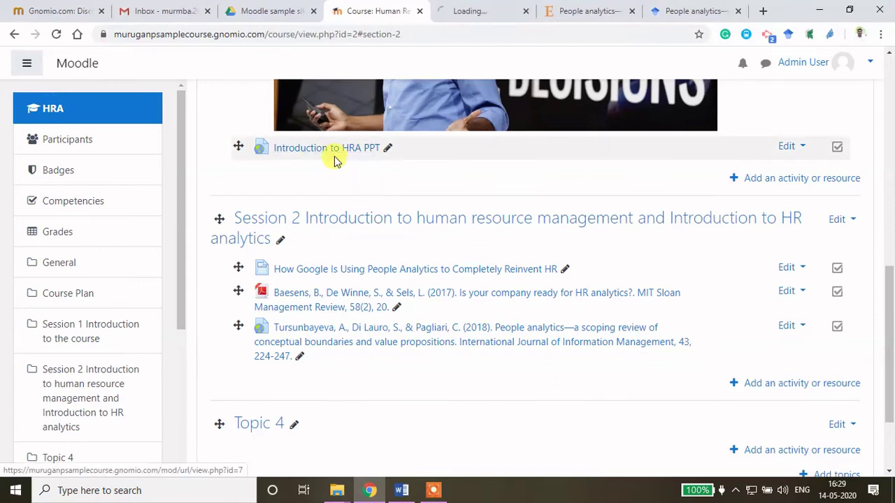
left_click(630, 11)
left_click(494, 12)
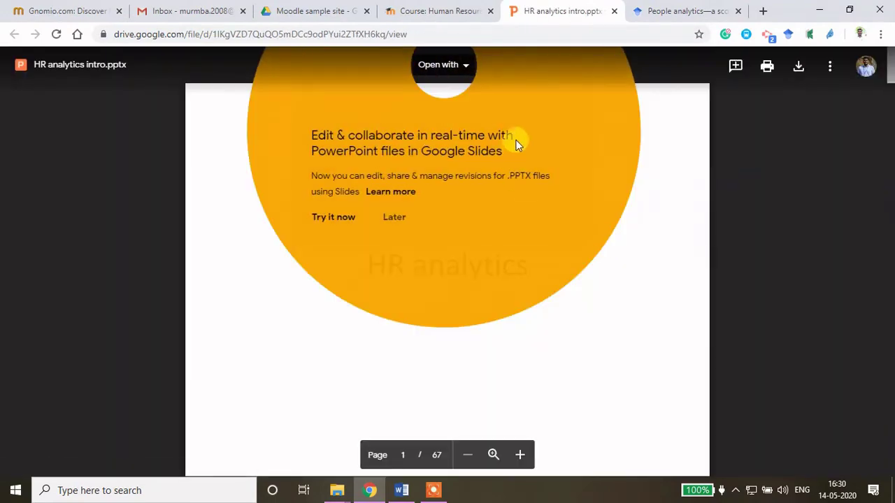
left_click(737, 175)
scroll(547, 244, "down", 3)
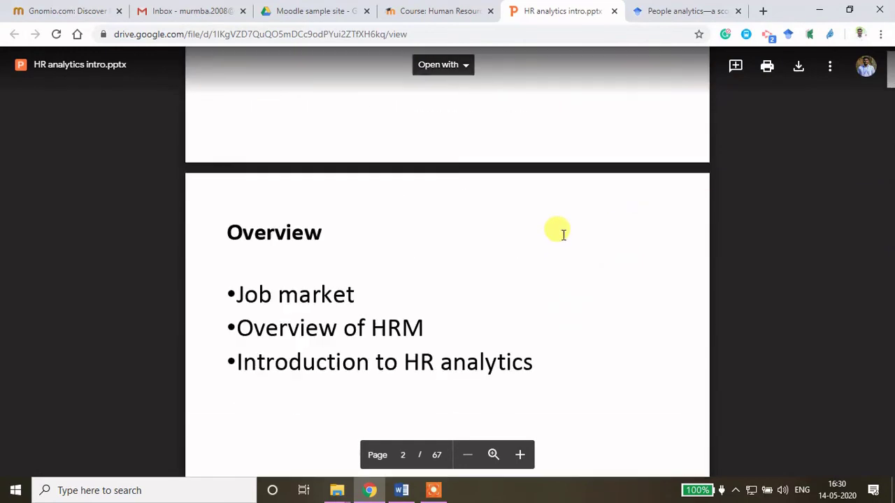
left_click(614, 12)
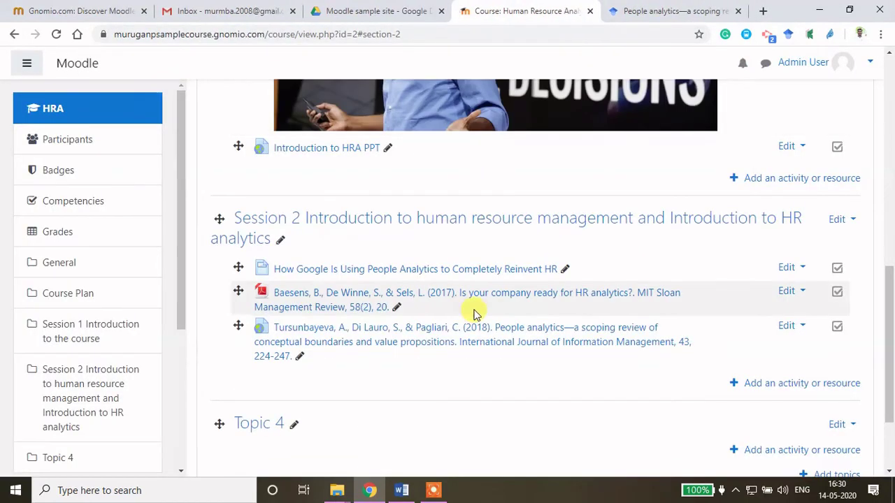
Step: Copy the Session 3 heading and title from the HR Analytics Word document and rename Topic 4 as Session 3 Data analytics in human resources –HCM Model
scroll(461, 300, "down", 3)
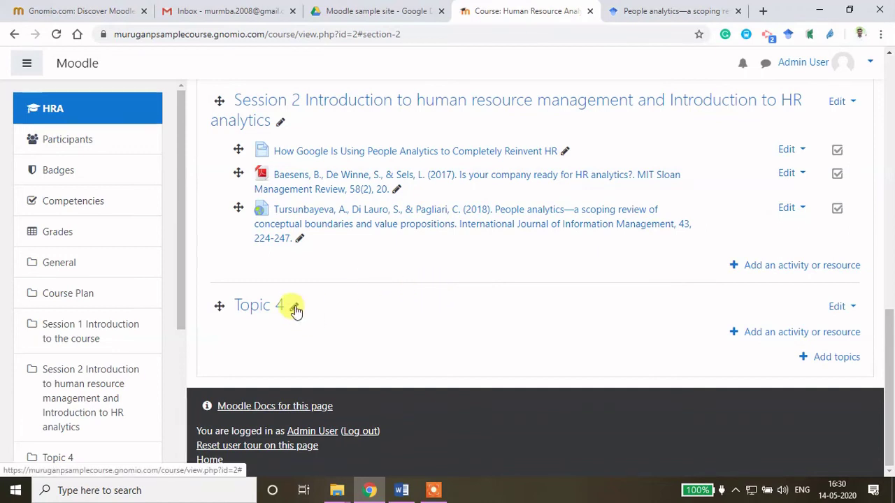
left_click(403, 491)
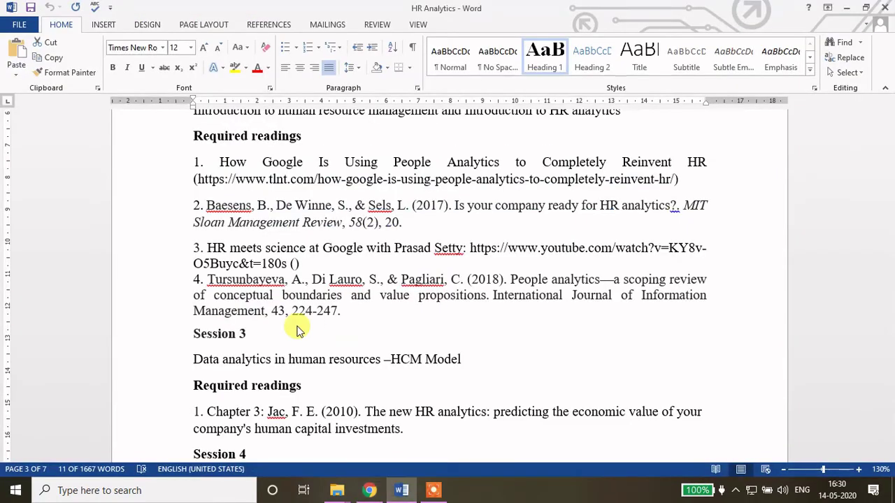
scroll(306, 326, "down", 4)
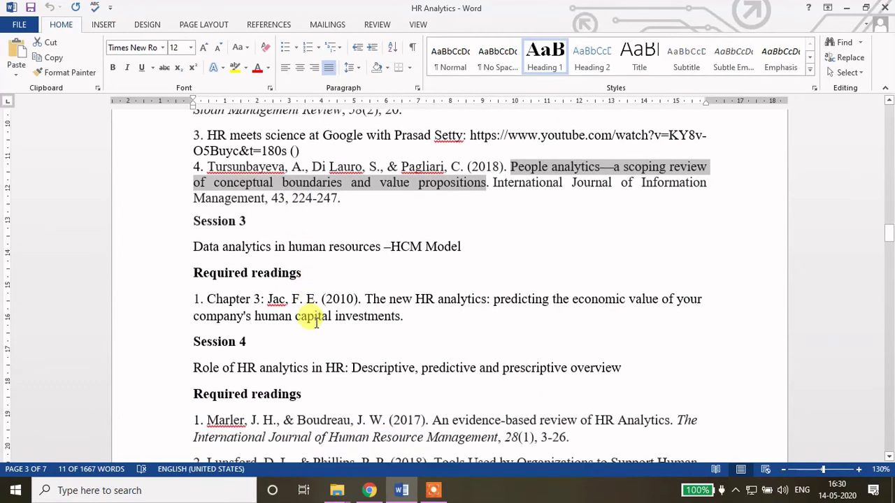
left_click_drag(193, 175, 476, 201)
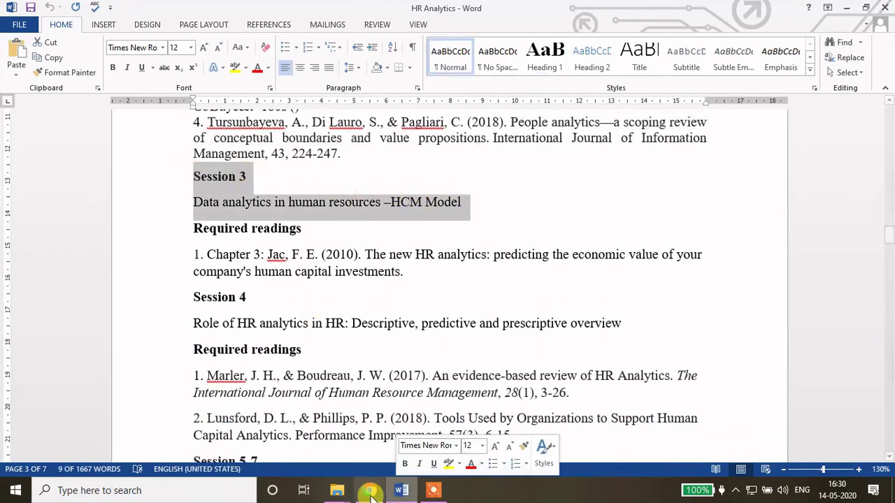
left_click(369, 491)
left_click(293, 307)
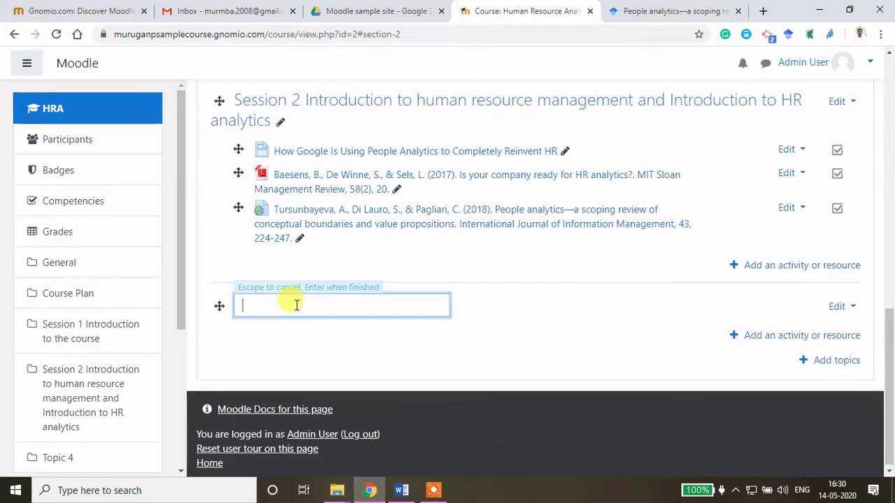
key("ctrl+v")
key("Return")
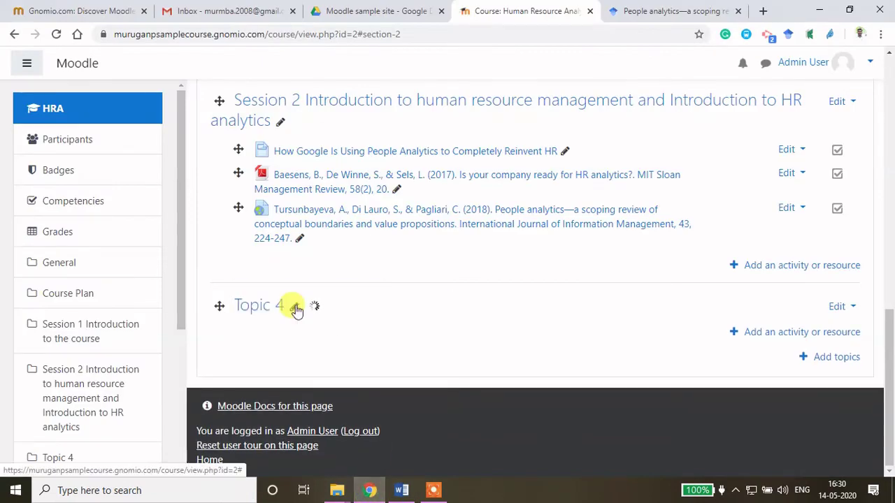
Step: Add a Folder resource to the Session 3 section
left_click(795, 335)
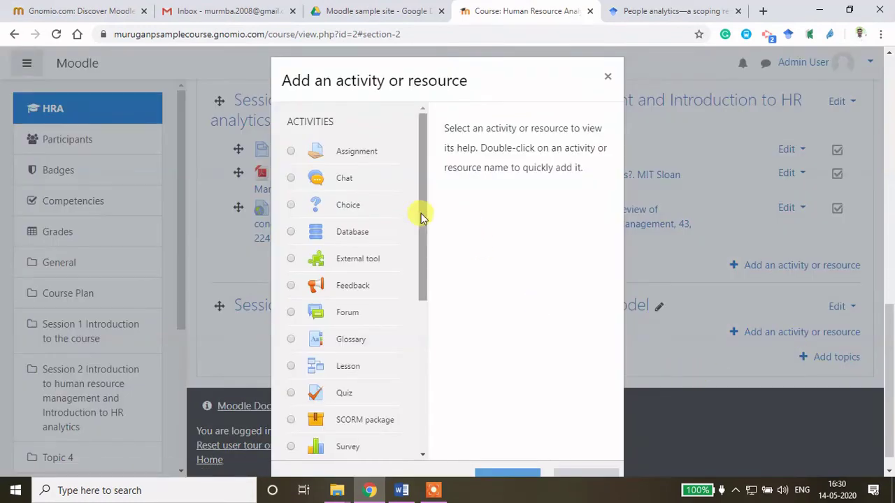
left_click_drag(421, 214, 430, 405)
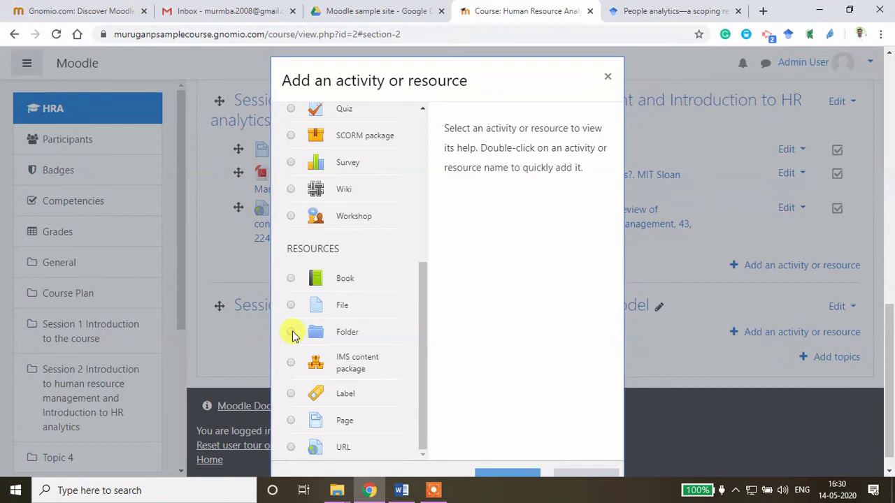
left_click(293, 334)
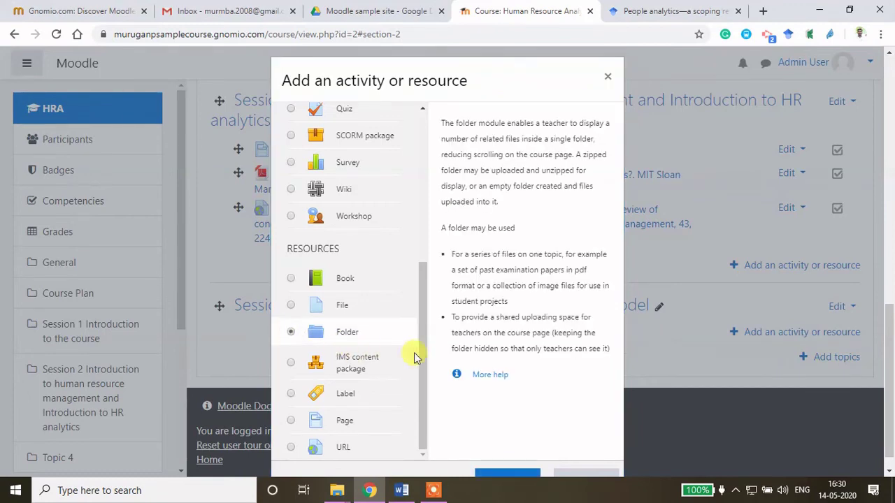
scroll(507, 462, "down", 1)
left_click(507, 462)
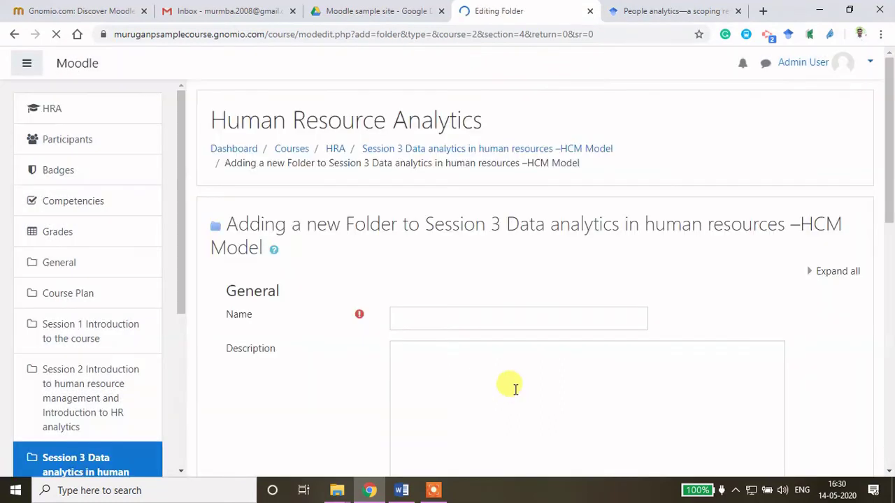
Step: Name the new folder resource Data sets and bring up its file content area
scroll(448, 328, "down", 2)
left_click(407, 189)
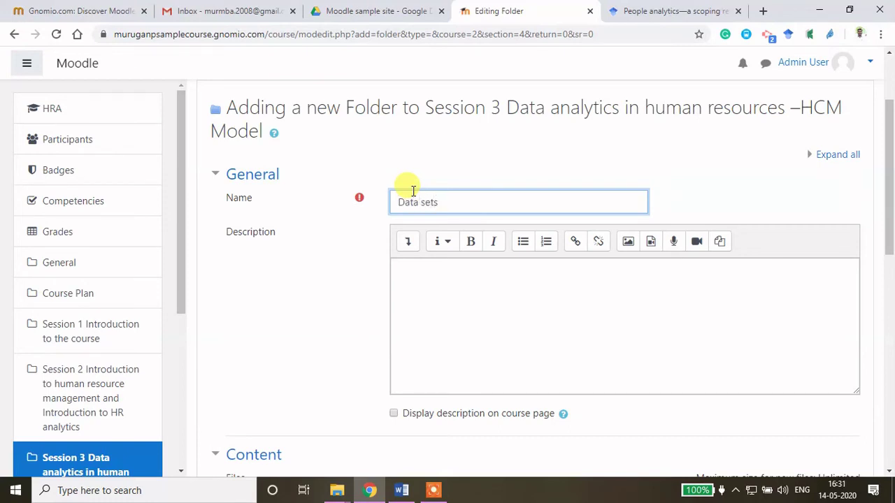
scroll(413, 190, "down", 5)
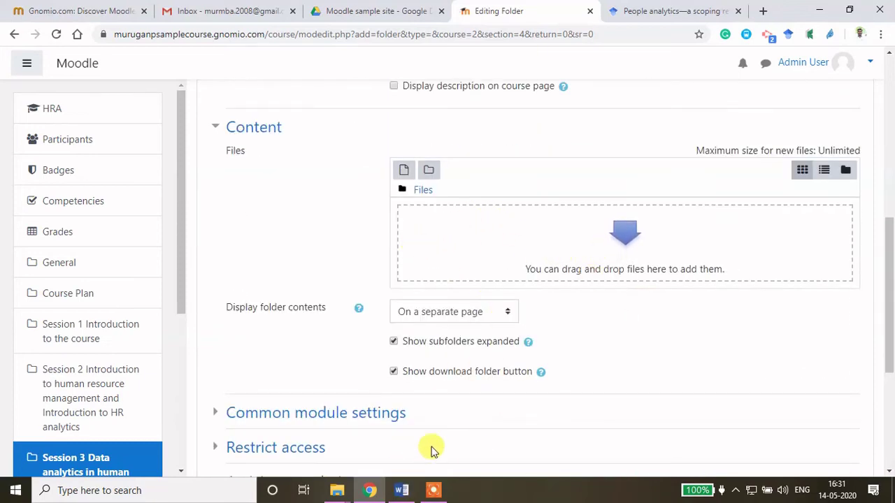
Step: Switch to File Explorer and duplicate the user enrolment1 file within the Moodle folder
left_click(339, 493)
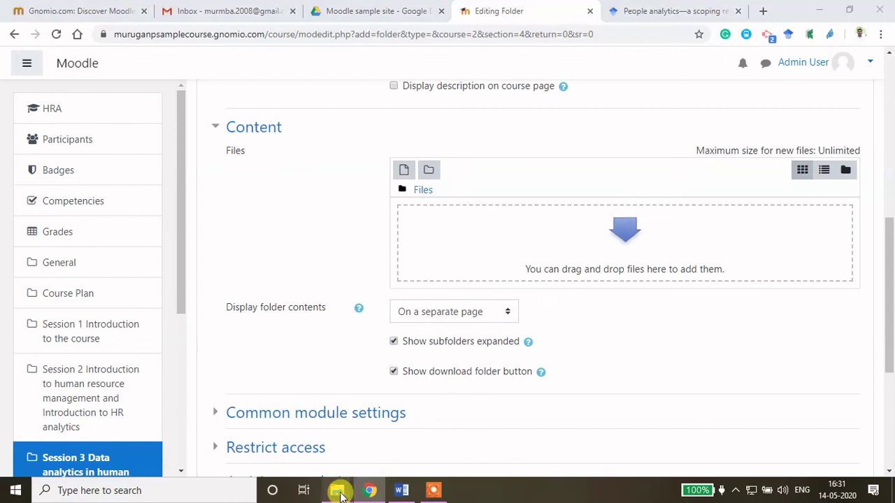
left_click(367, 428)
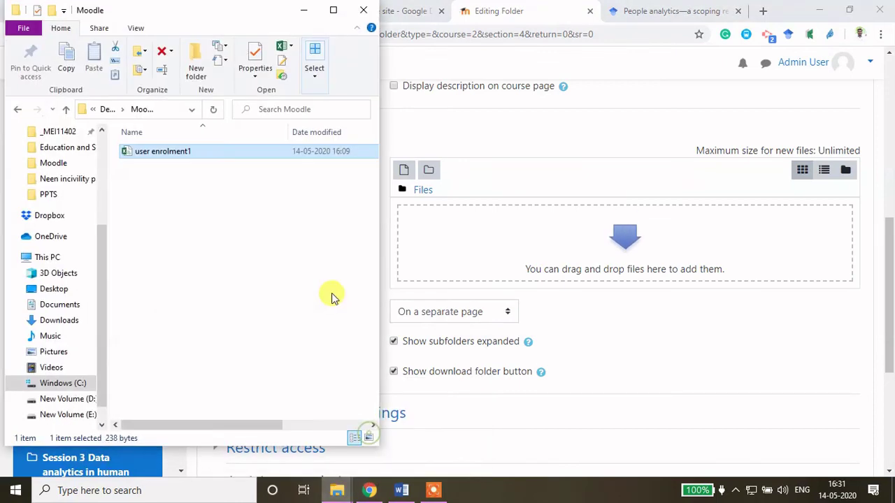
right_click(162, 152)
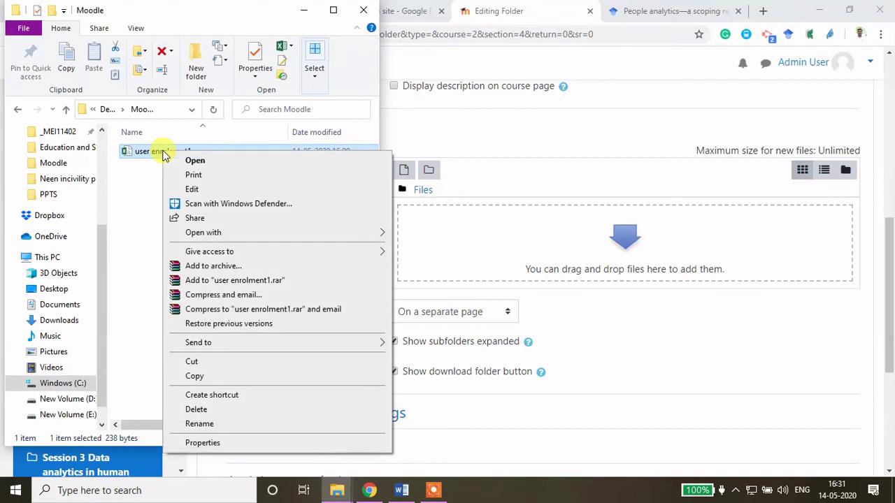
left_click(196, 377)
right_click(150, 257)
left_click(196, 347)
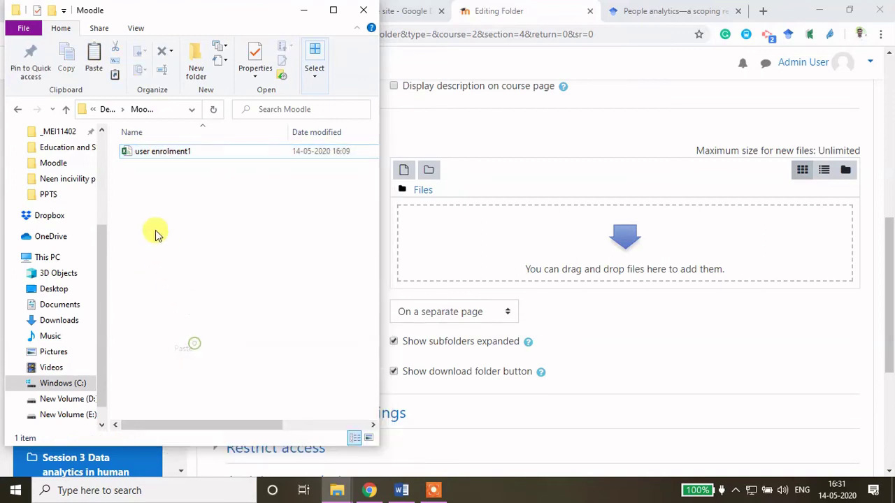
Step: Paste another copy of user enrolment1 in the Moodle folder and upload all three CSV files to the Data sets folder's content area
right_click(155, 229)
left_click(193, 319)
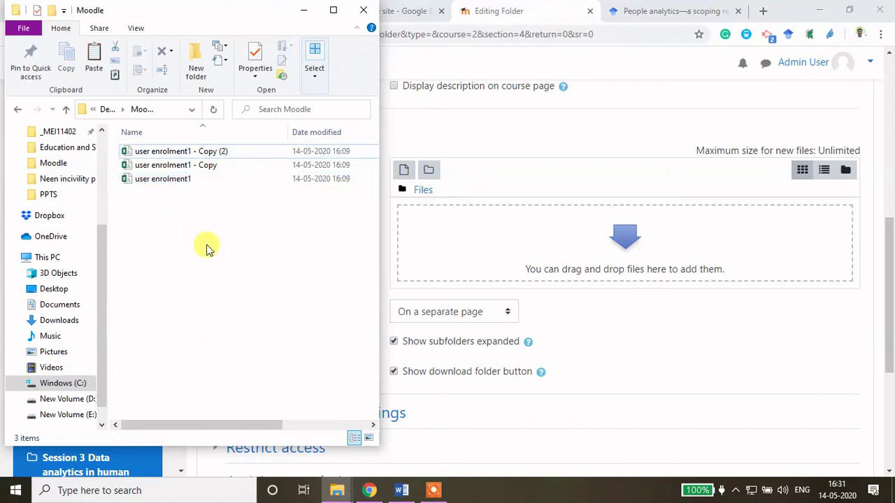
left_click_drag(207, 223, 544, 240)
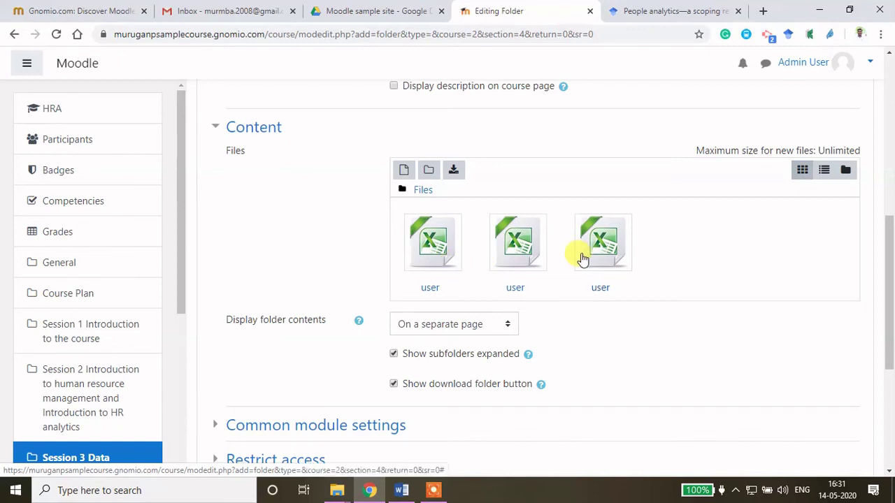
Step: Save the Data sets folder resource and return to the course page
scroll(566, 325, "down", 4)
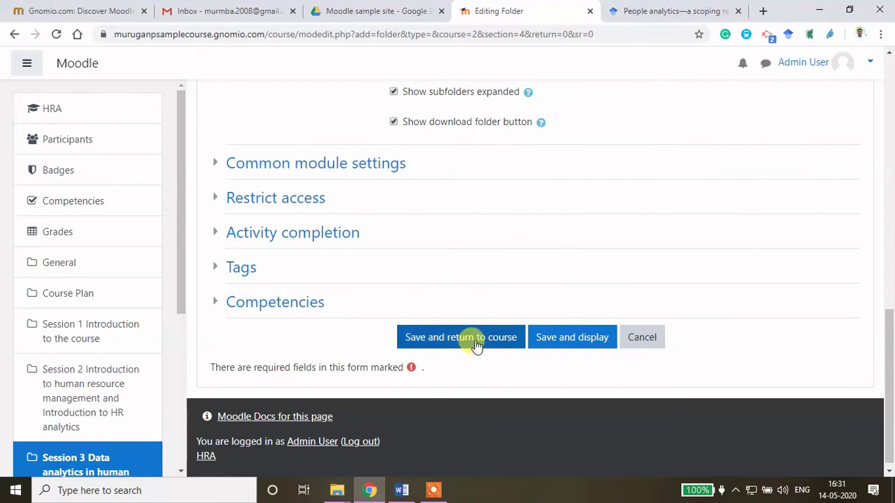
left_click(505, 348)
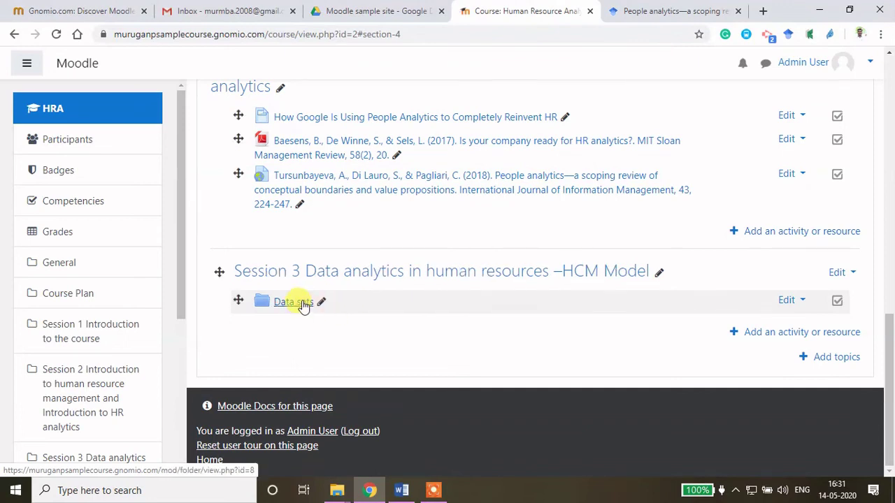
scroll(355, 314, "up", 1)
scroll(355, 314, "down", 1)
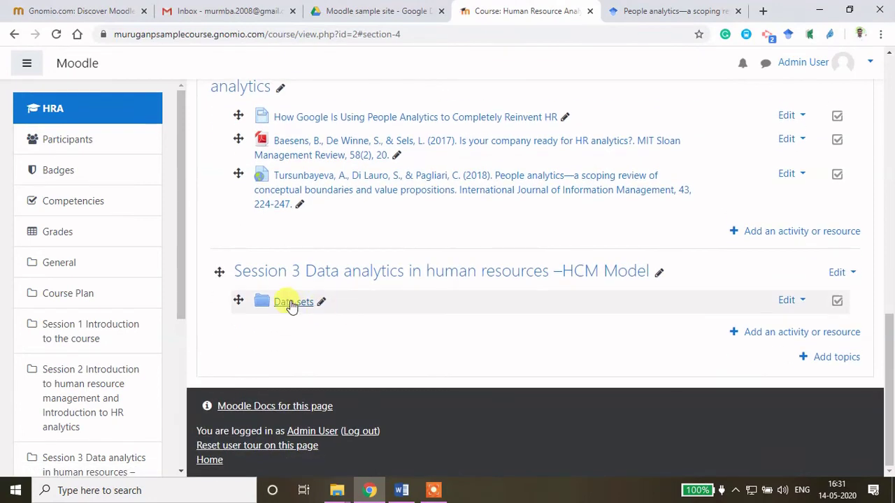
Step: Switch the course view to the Student role
left_click(871, 62)
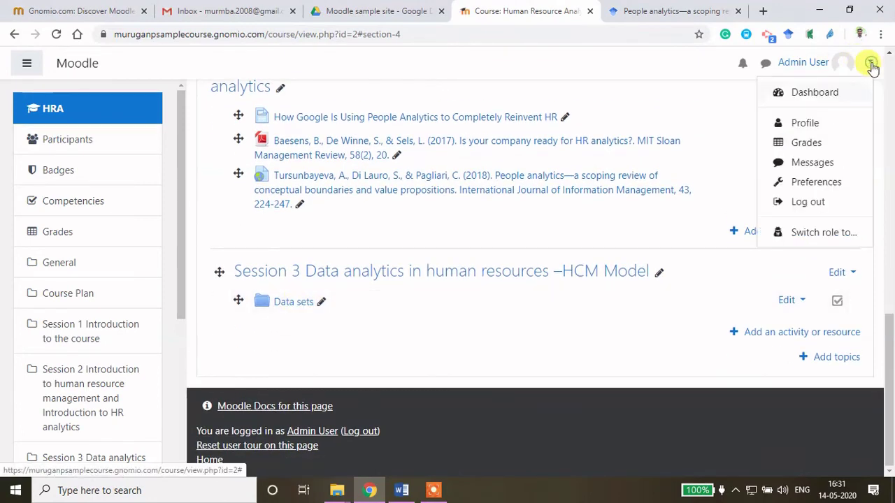
left_click(813, 225)
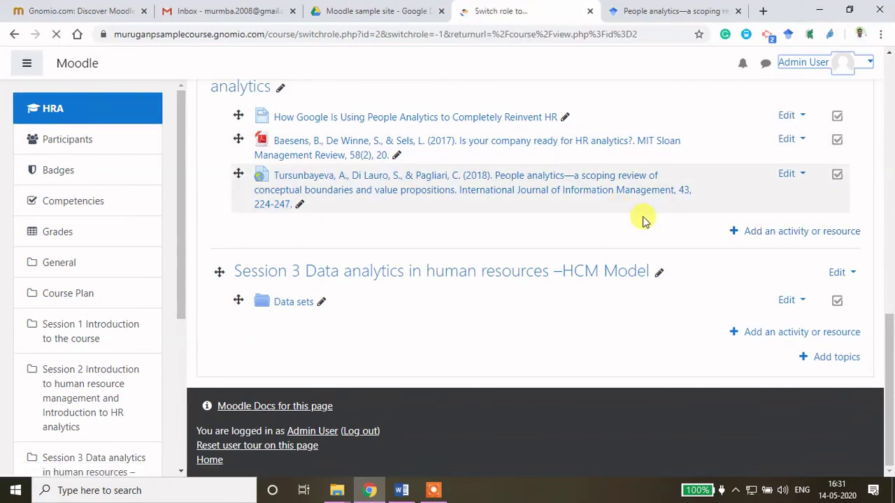
scroll(522, 277, "down", 4)
scroll(510, 276, "up", 2)
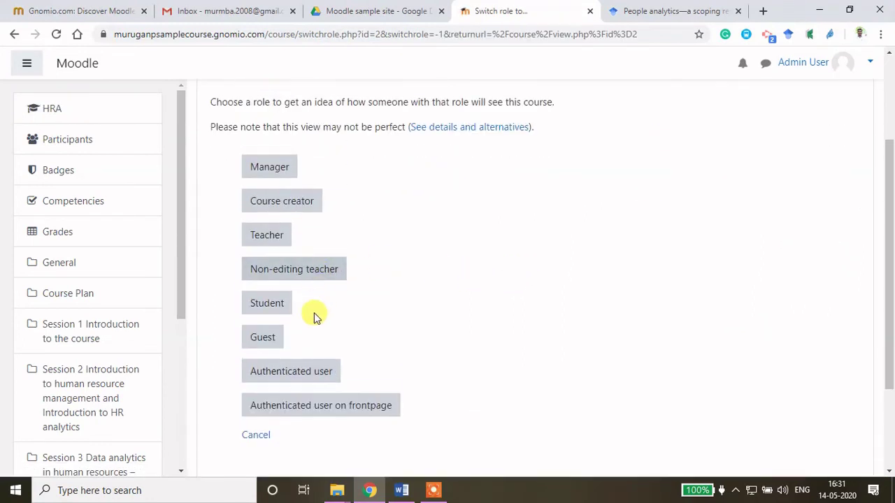
left_click(263, 308)
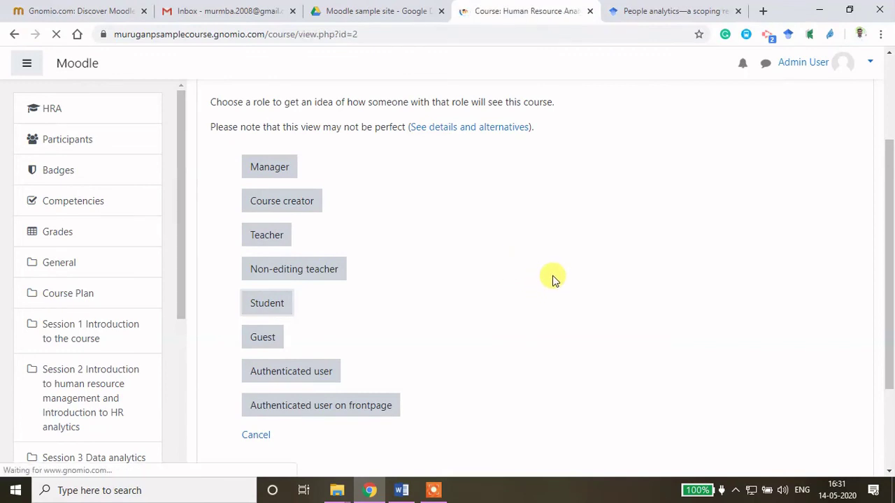
Step: Open the Data sets folder in Session 3 as a student and examine its list of files
scroll(548, 257, "down", 4)
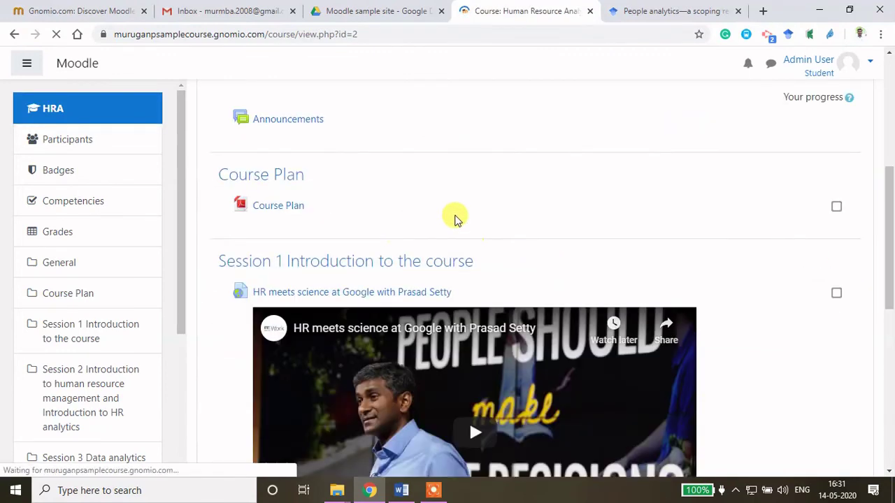
scroll(455, 218, "down", 6)
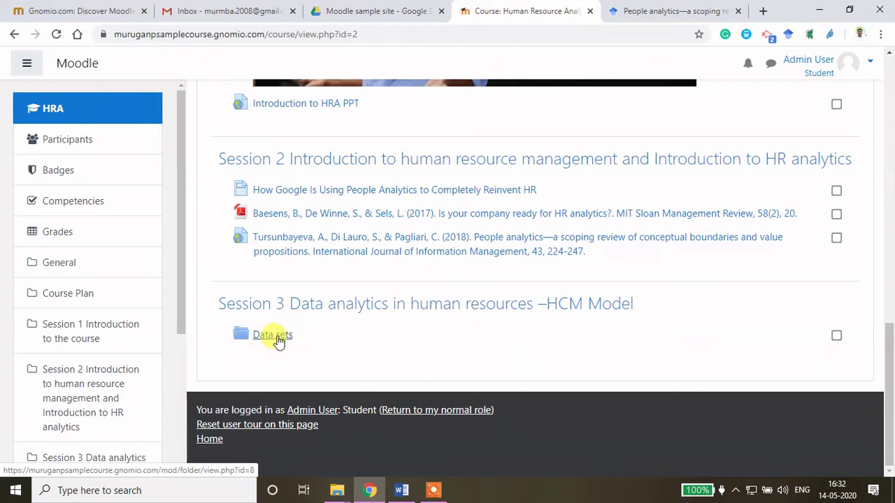
left_click(277, 340)
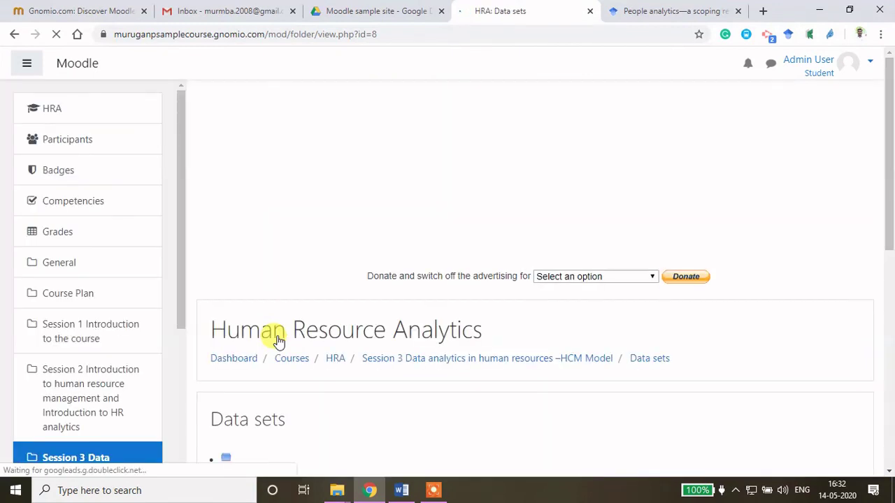
scroll(387, 305, "down", 4)
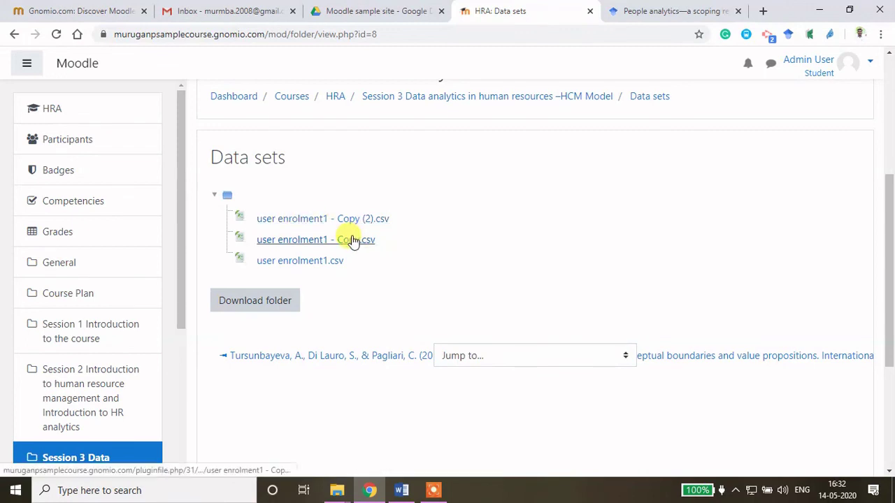
scroll(357, 309, "up", 4)
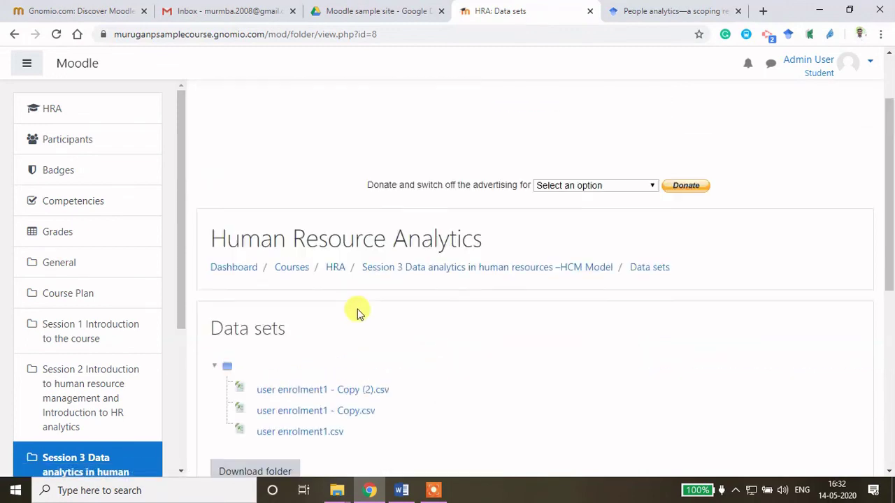
Step: Leave the Student role and return to the normal admin role
left_click(865, 68)
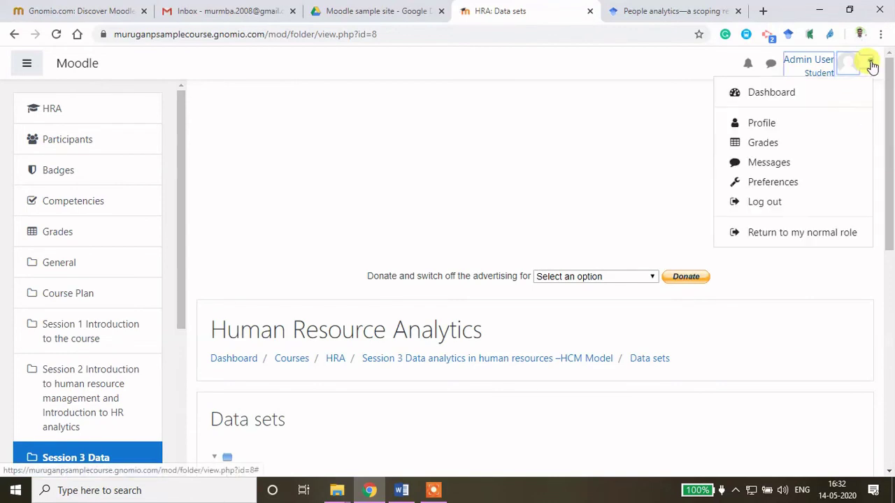
left_click(793, 233)
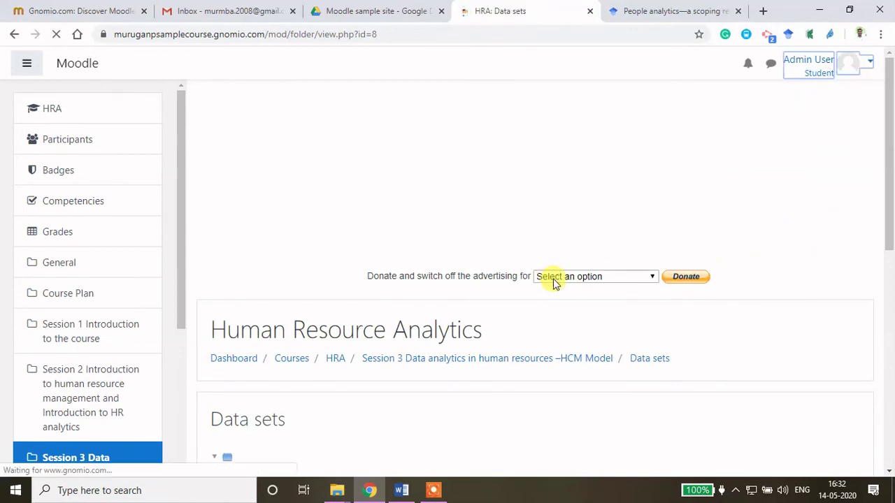
scroll(479, 342, "down", 5)
scroll(480, 335, "down", 2)
scroll(480, 333, "up", 6)
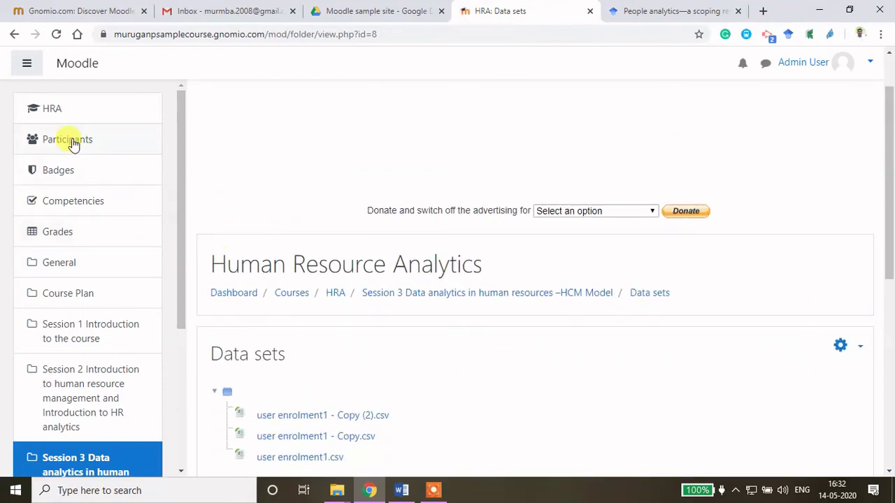
Step: Go back to the HRA course page and turn editing on
left_click(54, 109)
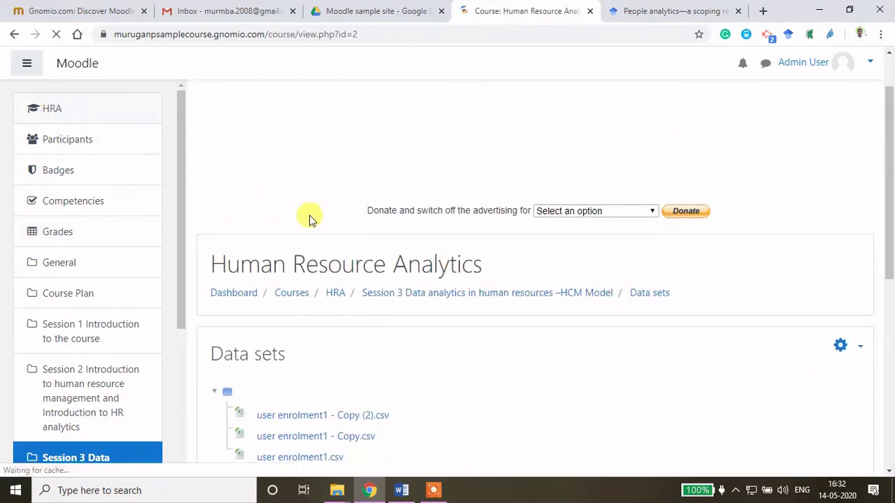
scroll(334, 233, "down", 4)
scroll(335, 240, "down", 8)
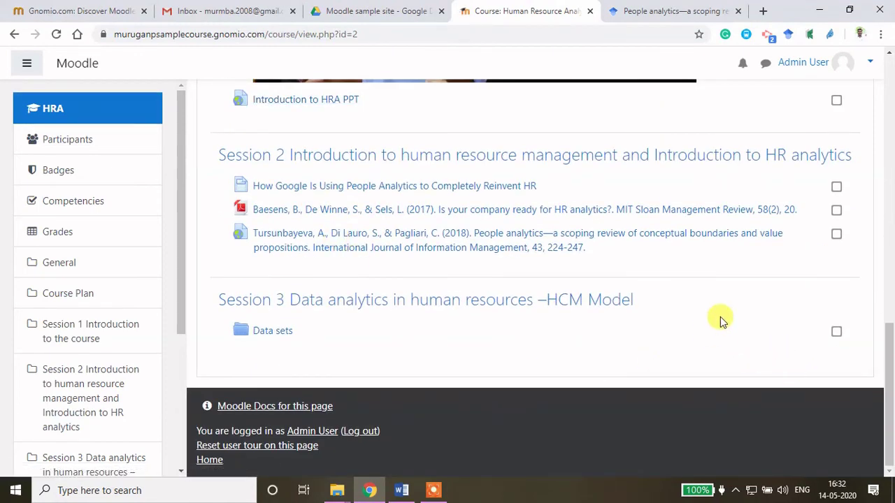
scroll(797, 231, "up", 10)
left_click(858, 180)
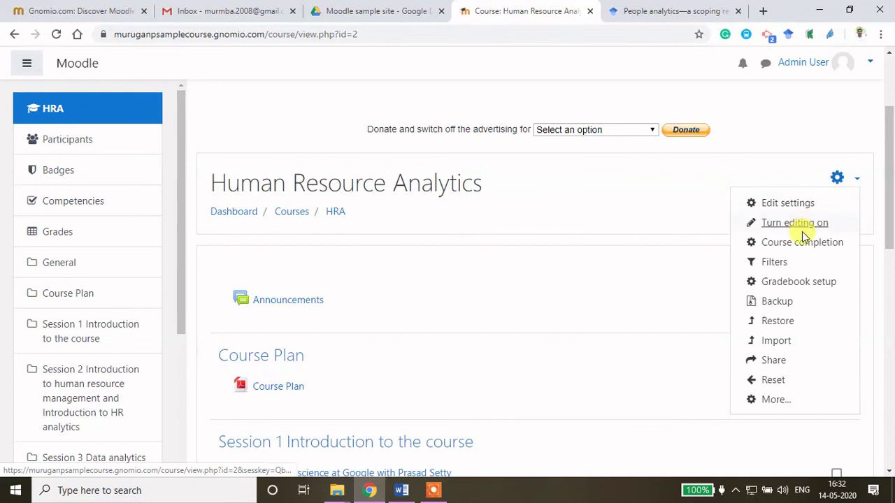
left_click(792, 222)
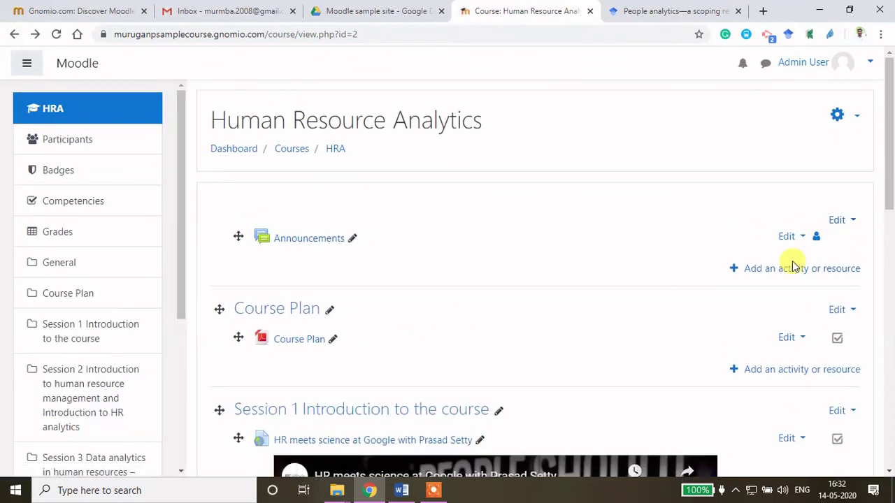
Step: Add a Book resource to the Session 3 Data analytics in human resources –HCM Model section
scroll(775, 272, "down", 10)
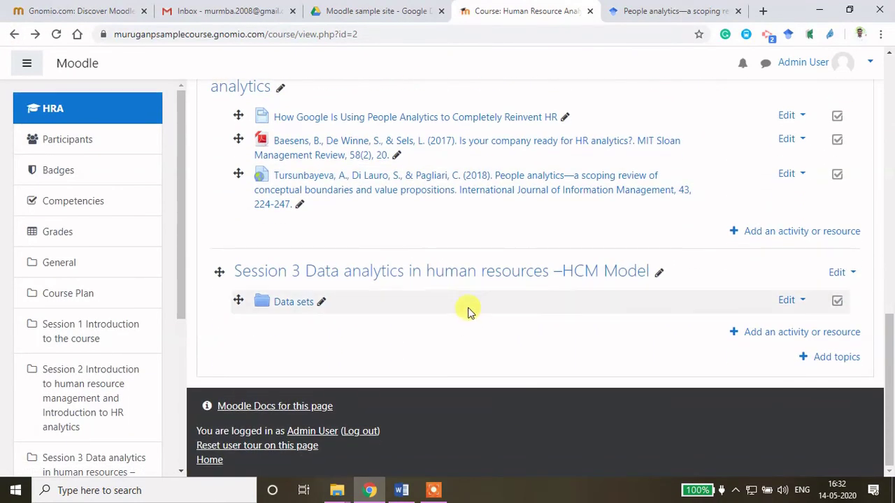
left_click(785, 333)
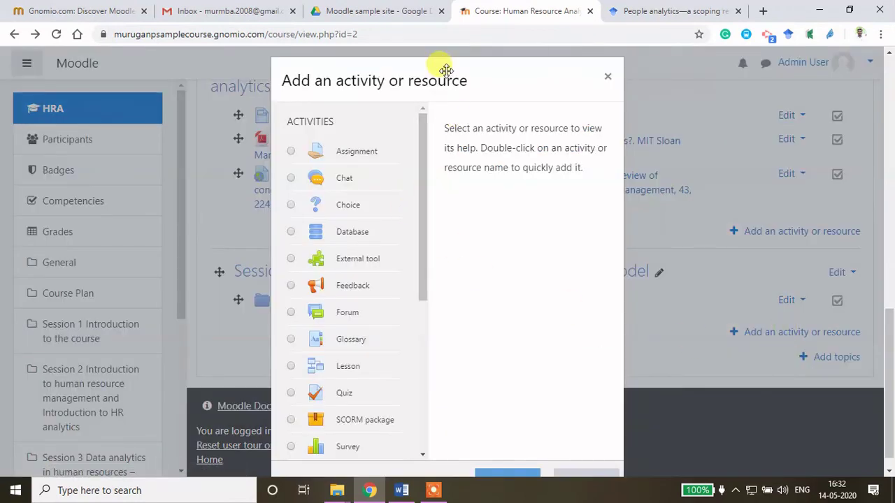
left_click_drag(443, 59, 429, 37)
left_click_drag(413, 164, 424, 386)
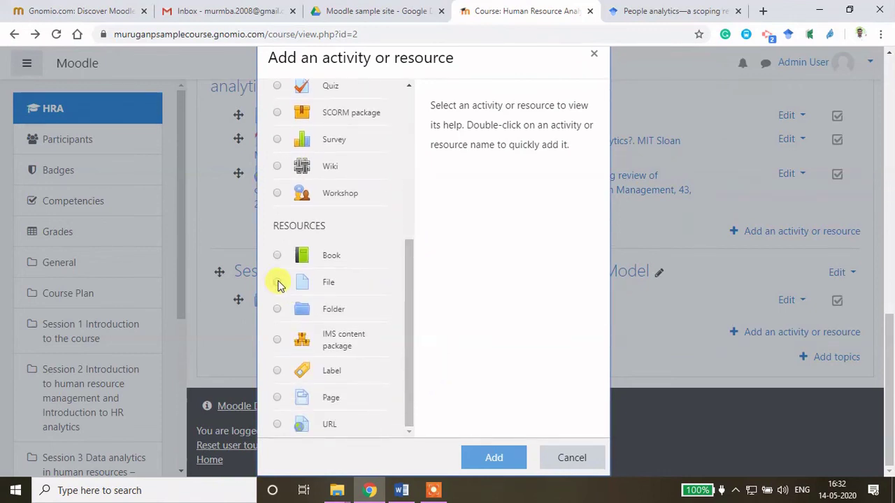
left_click(277, 256)
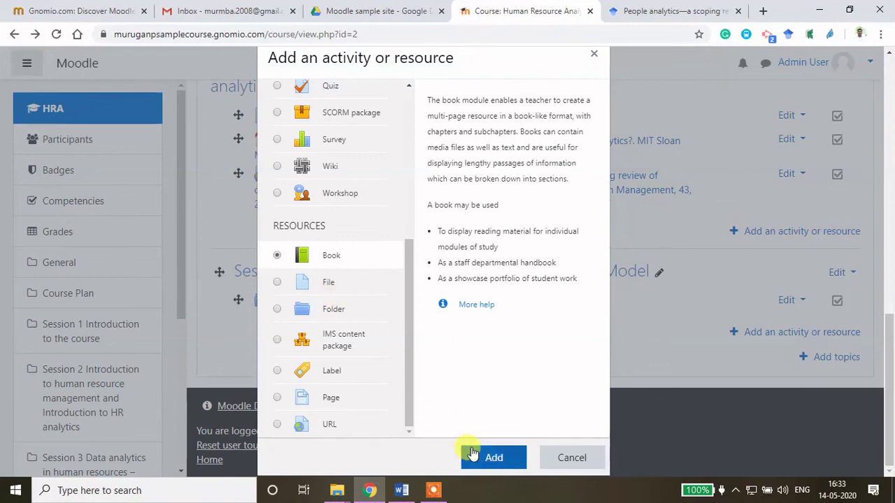
left_click(468, 456)
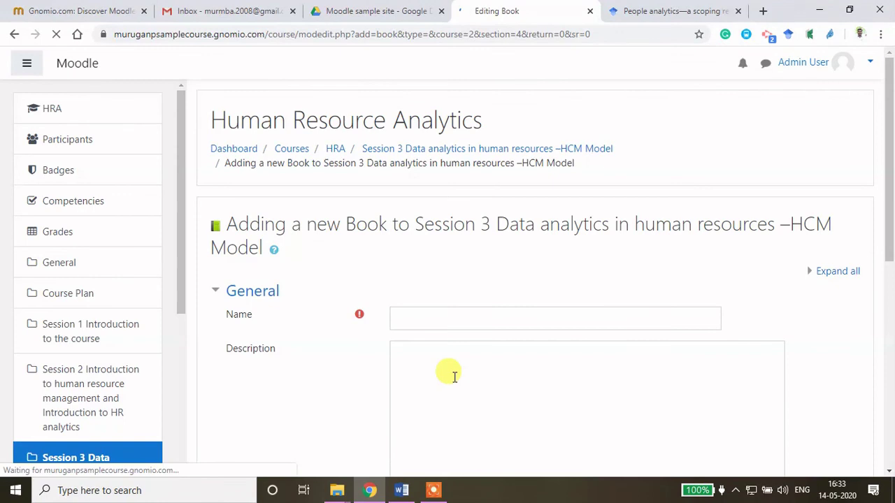
Step: Examine the new book's settings form, from its name and description fields down to the save options
left_click(455, 377)
scroll(454, 378, "down", 1)
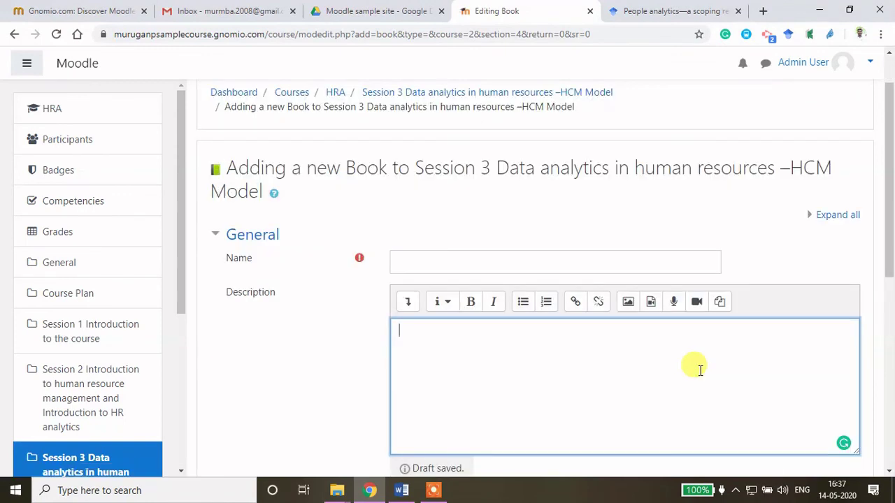
left_click(435, 493)
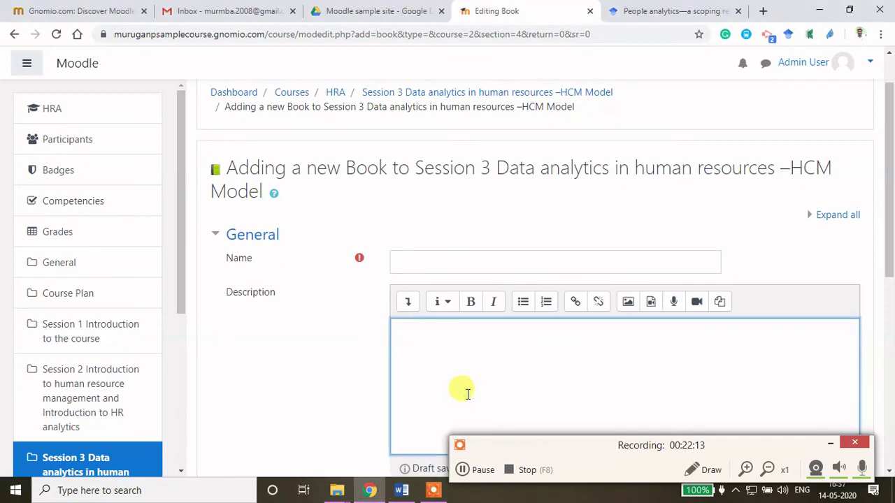
left_click(828, 443)
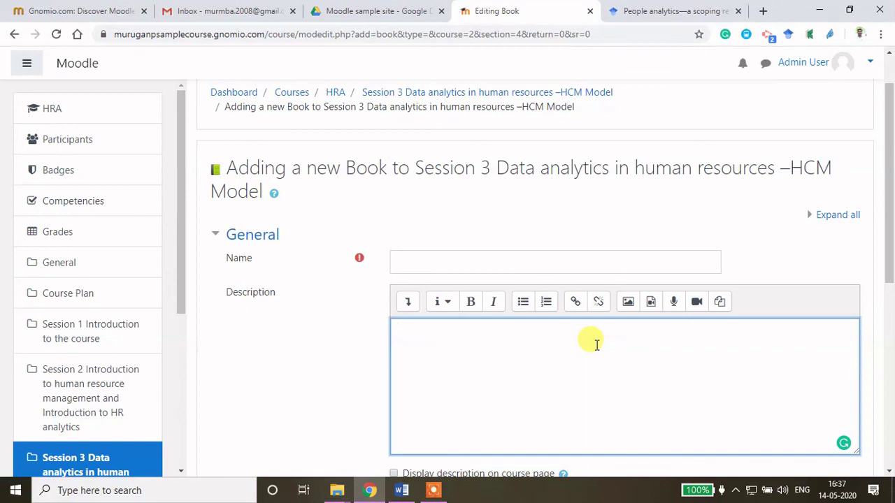
scroll(548, 345, "down", 3)
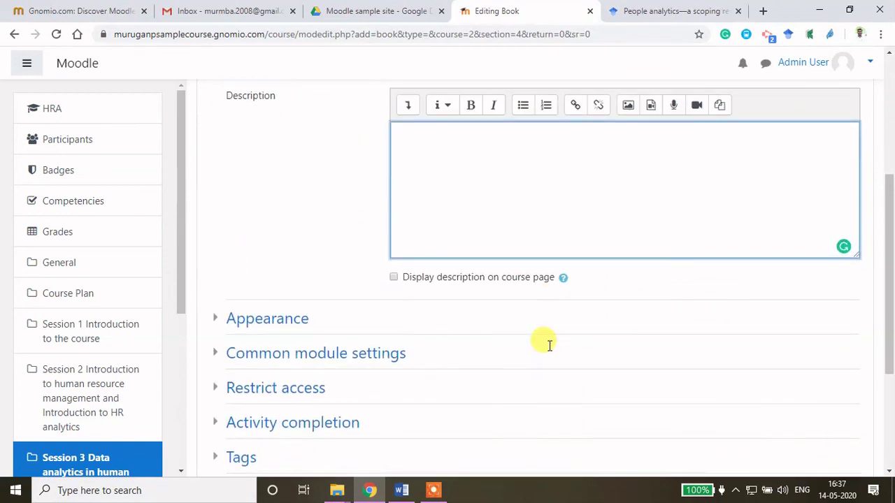
scroll(547, 345, "down", 3)
scroll(549, 345, "up", 7)
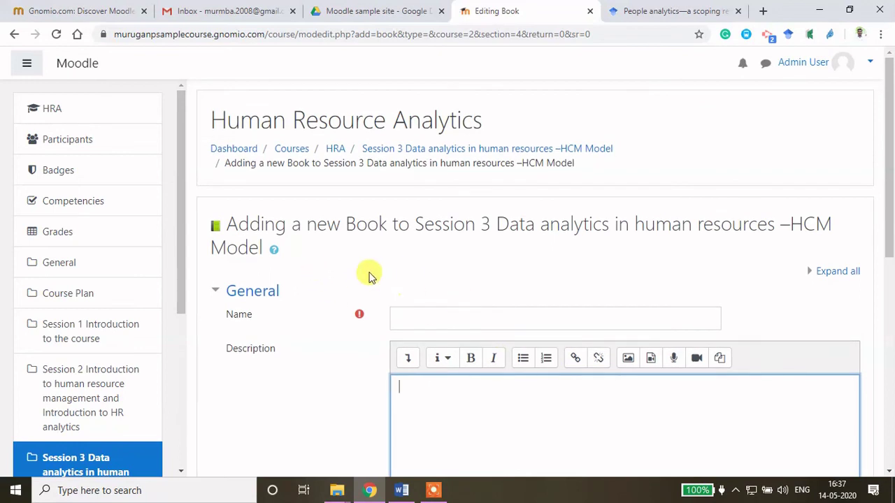
scroll(413, 324, "down", 2)
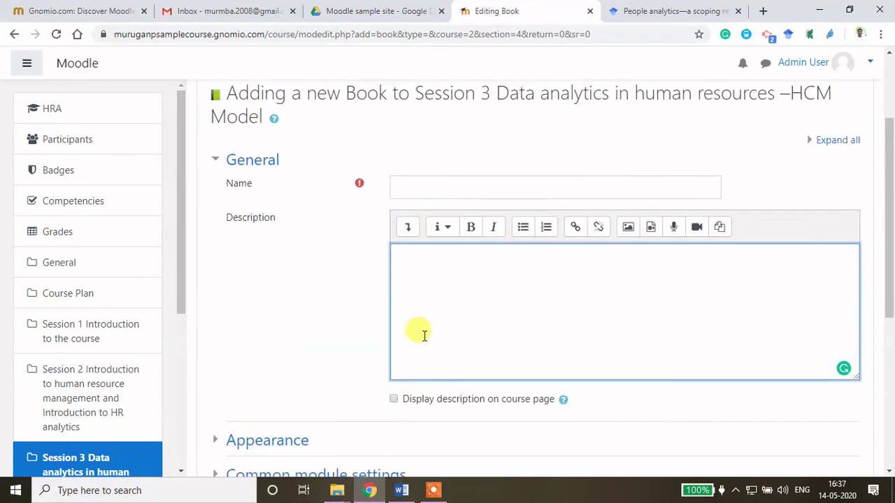
left_click(403, 254)
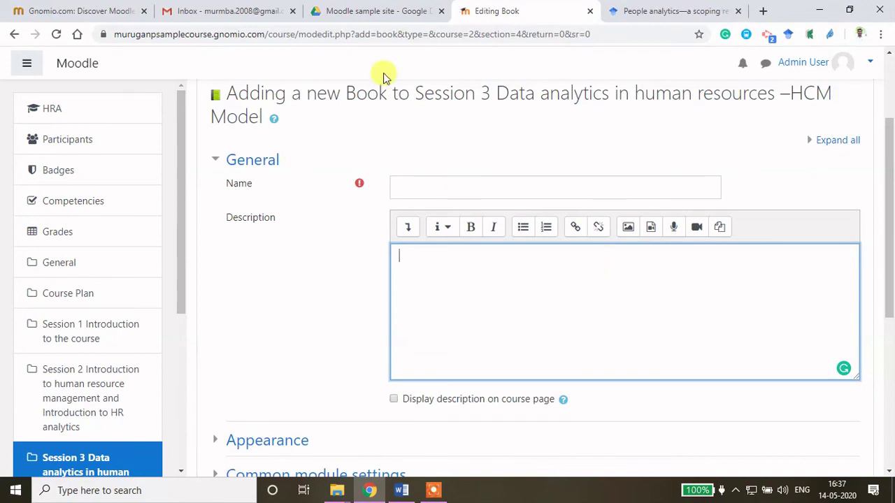
scroll(505, 269, "down", 4)
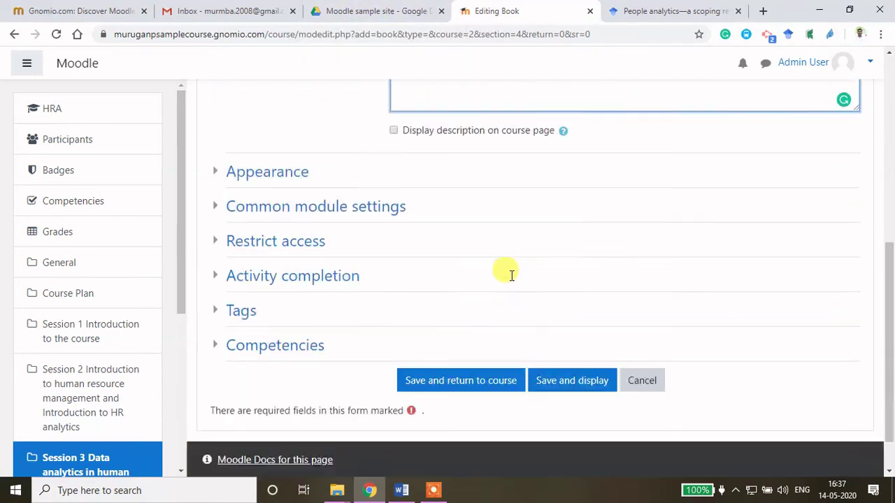
scroll(511, 276, "down", 1)
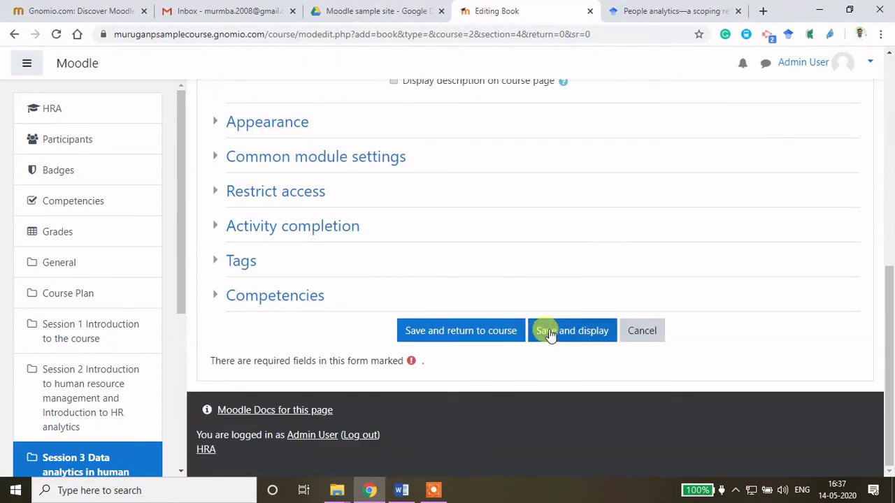
Step: Discard the new book without saving, and examine the resource types that can be added to the Session 3 section
left_click(644, 331)
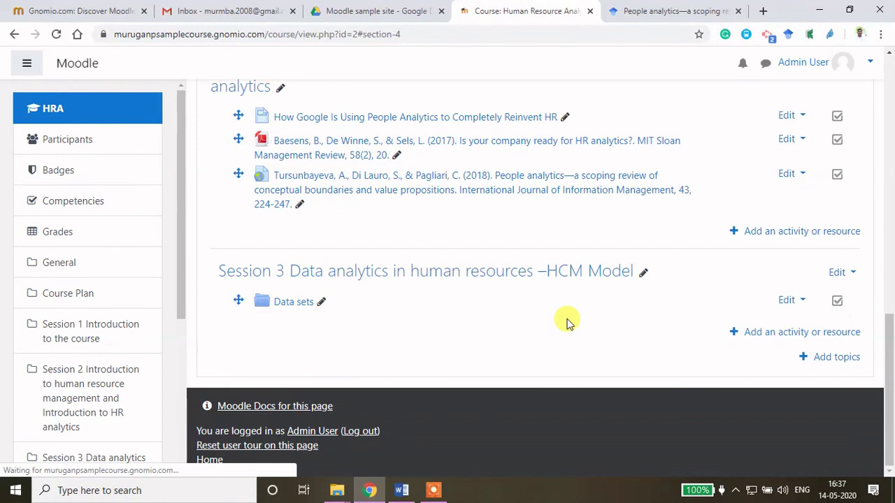
left_click(765, 333)
scroll(428, 294, "down", 1)
scroll(431, 328, "down", 4)
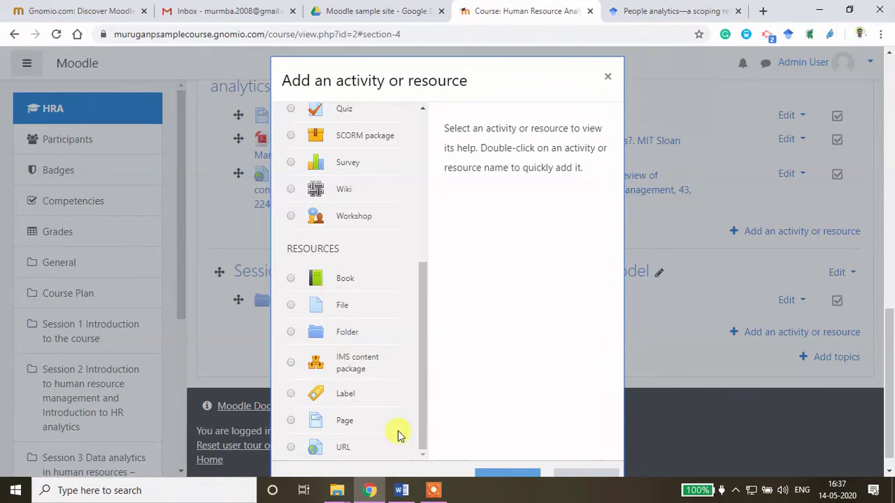
left_click(607, 77)
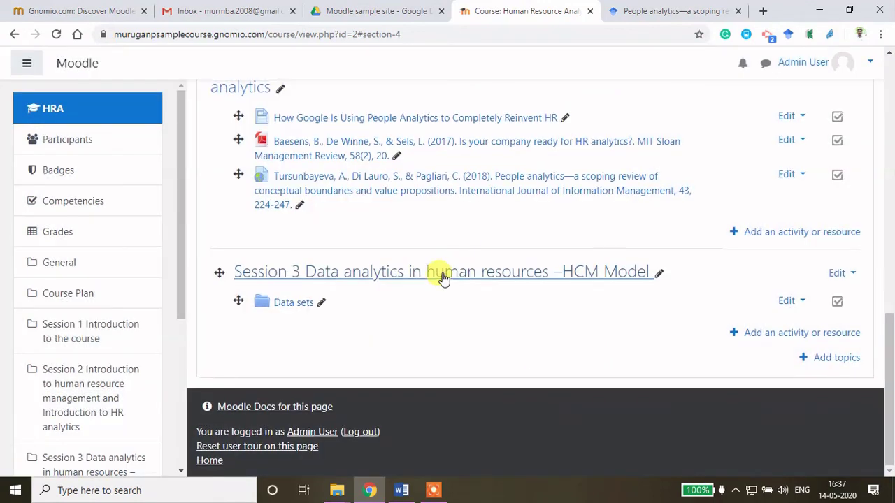
Step: Review the Human Resource Analytics course page from Announcements and Course Plan through the Session 3 section
scroll(441, 278, "up", 4)
scroll(442, 277, "up", 3)
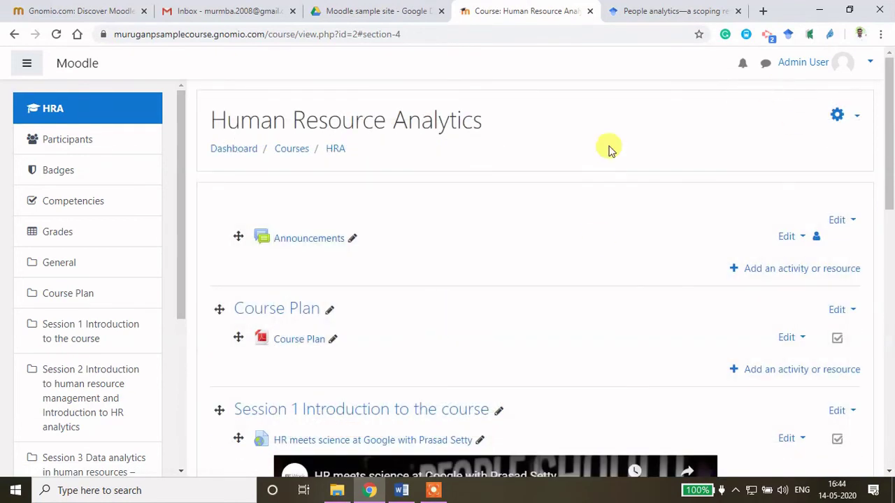
scroll(536, 237, "down", 3)
scroll(536, 237, "up", 3)
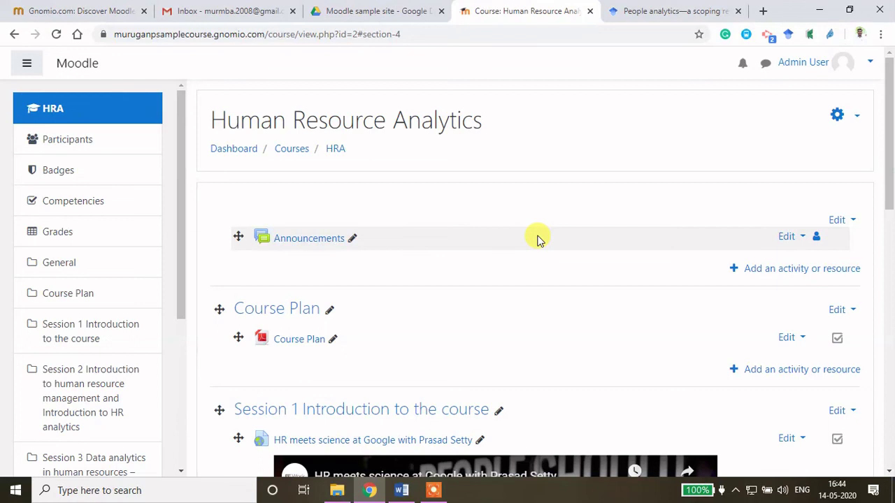
scroll(455, 283, "down", 9)
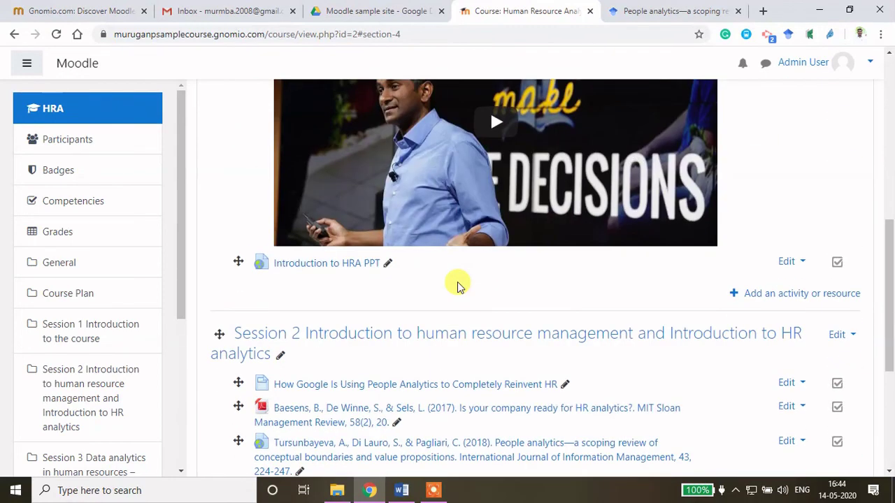
scroll(458, 285, "down", 1)
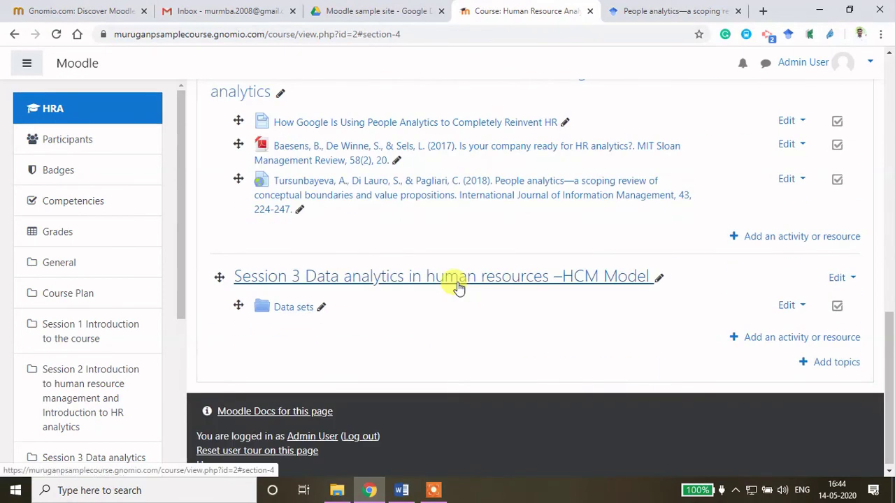